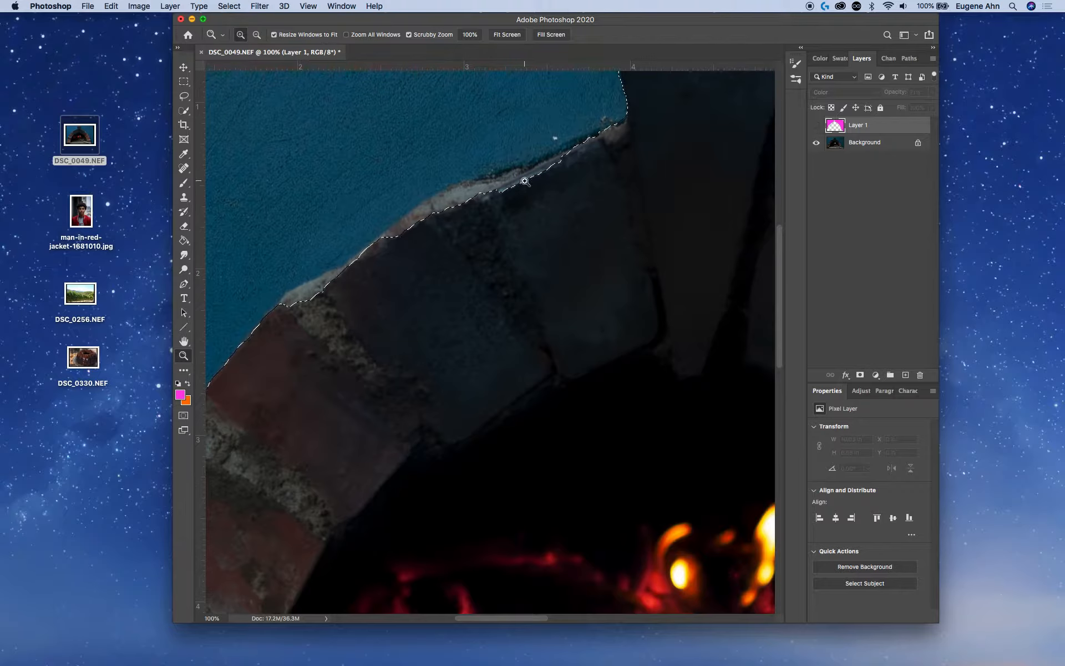
# - Subtract the mortar edge along the arch's left side from the wall selection with the Quick Selection tool
pyautogui.click(186, 96)
pyautogui.press('w')
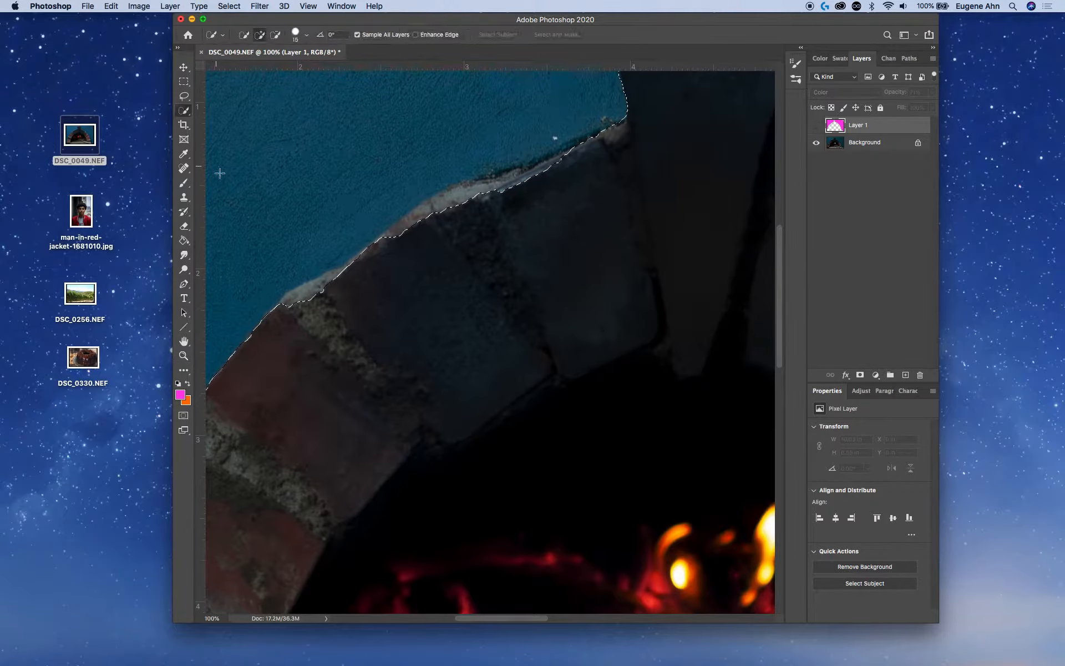
pyautogui.click(274, 34)
pyautogui.scroll(10, 633, 305)
pyautogui.hscroll(2, 632, 304)
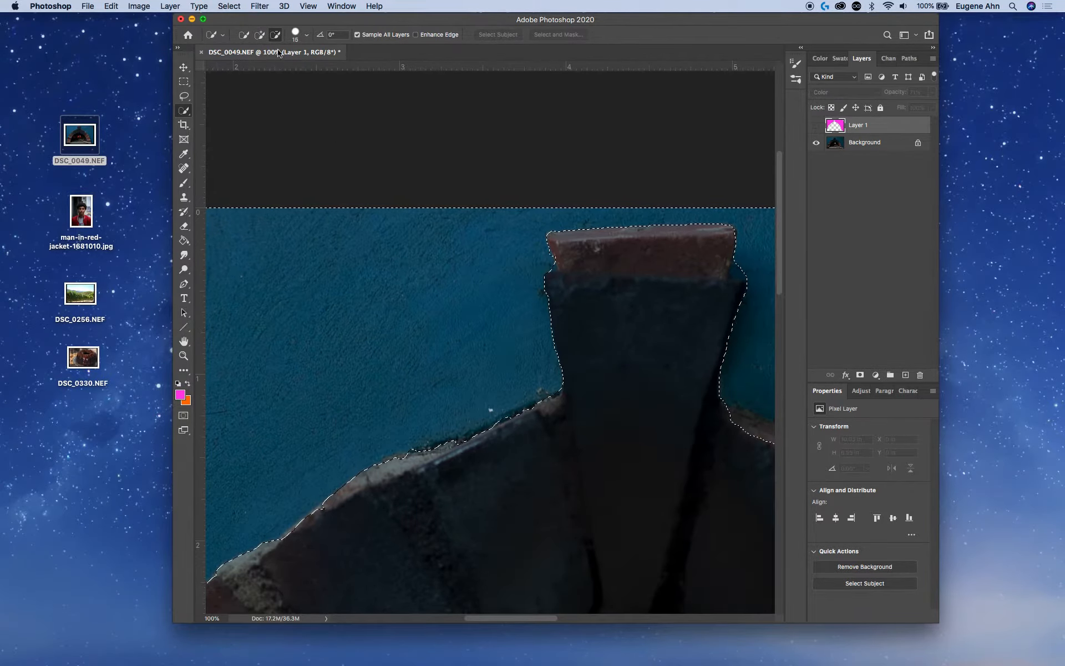
# - Subtract the brick and mortar edge right of the keystone from the wall selection with the Quick Selection tool
pyautogui.click(259, 36)
pyautogui.click(275, 35)
pyautogui.moveTo(699, 411)
pyautogui.mouseDown()
pyautogui.moveTo(454, 329)
pyautogui.moveTo(521, 348)
pyautogui.moveTo(664, 421)
pyautogui.mouseUp()
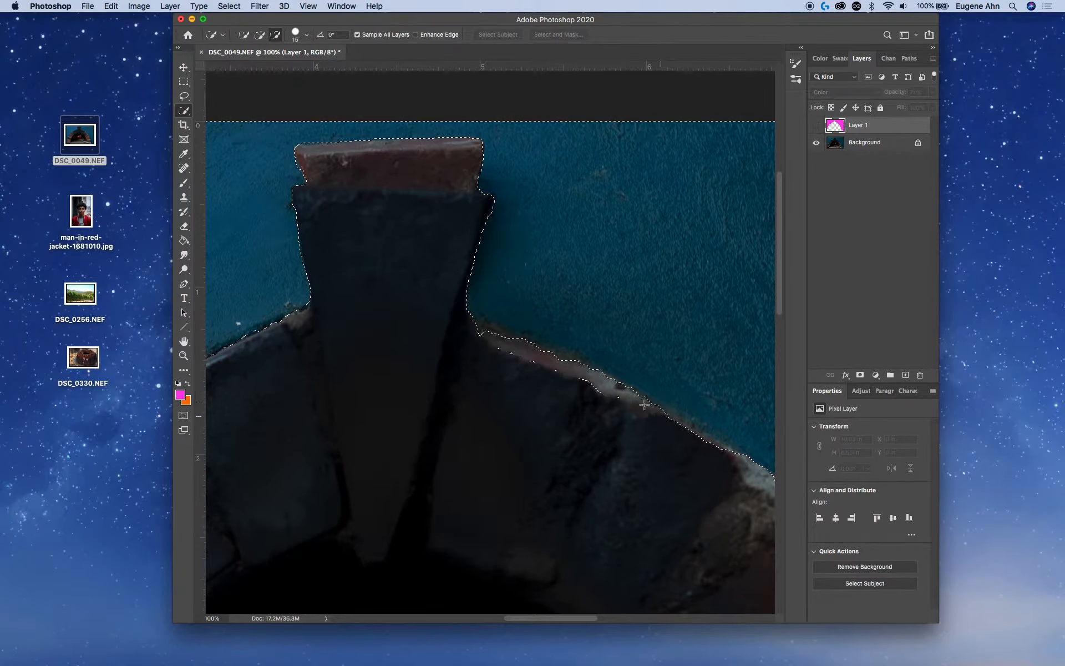
pyautogui.moveTo(499, 346); pyautogui.dragTo(685, 411)
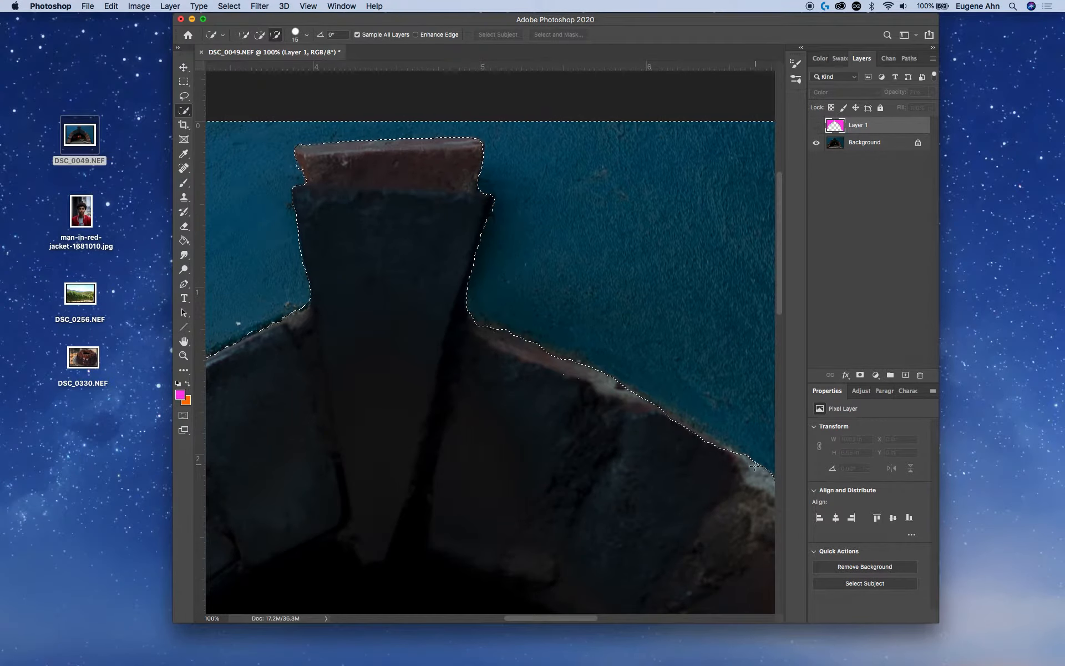
pyautogui.moveTo(644, 490); pyautogui.dragTo(382, 333)
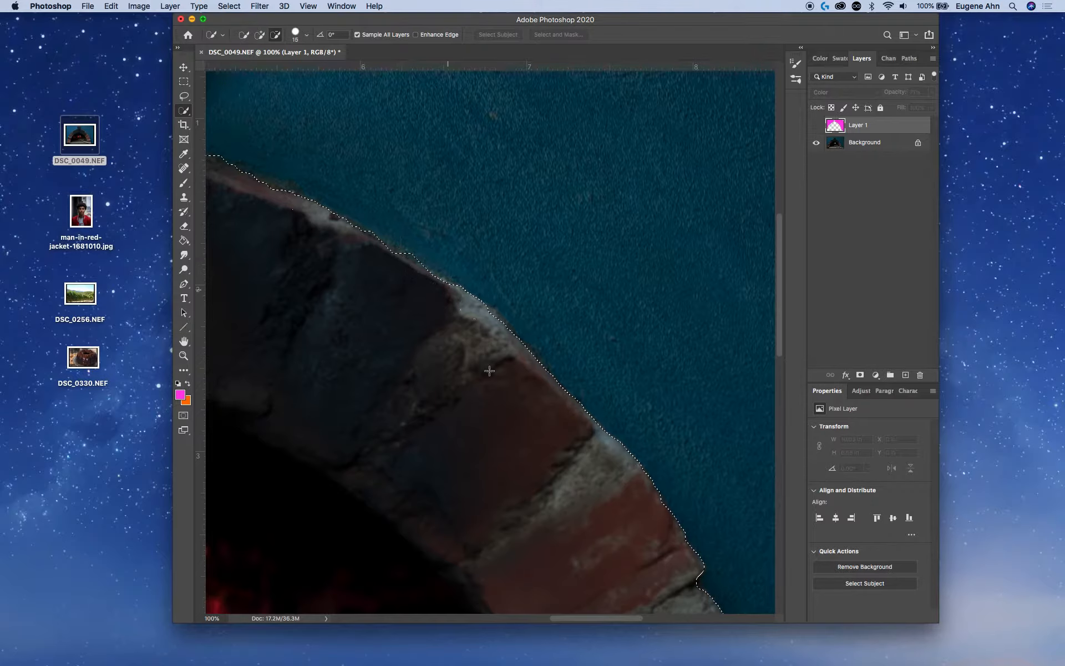
# - Show Layer 1 and clear its pink overspill from the bricks using the inverted selection, leaving nothing selected
pyautogui.press('z')
pyautogui.keyDown('alt'); pyautogui.click(386, 342); pyautogui.keyUp('alt')
pyautogui.keyDown('alt'); pyautogui.click(385, 341); pyautogui.keyUp('alt')
pyautogui.moveTo(338, 333); pyautogui.dragTo(614, 293)
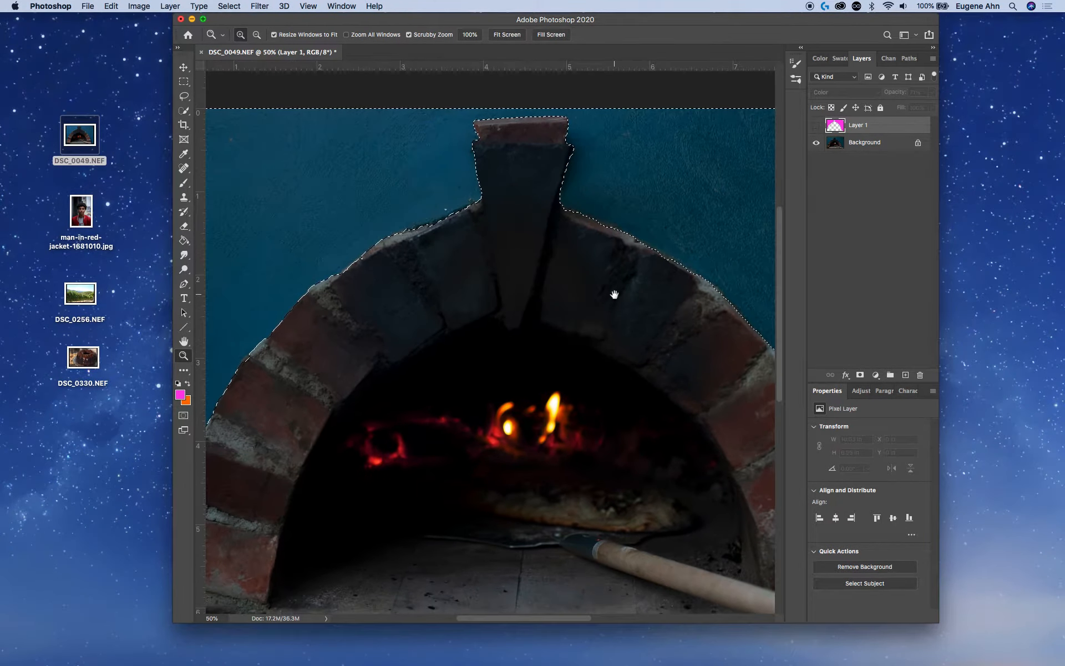
pyautogui.click(816, 125)
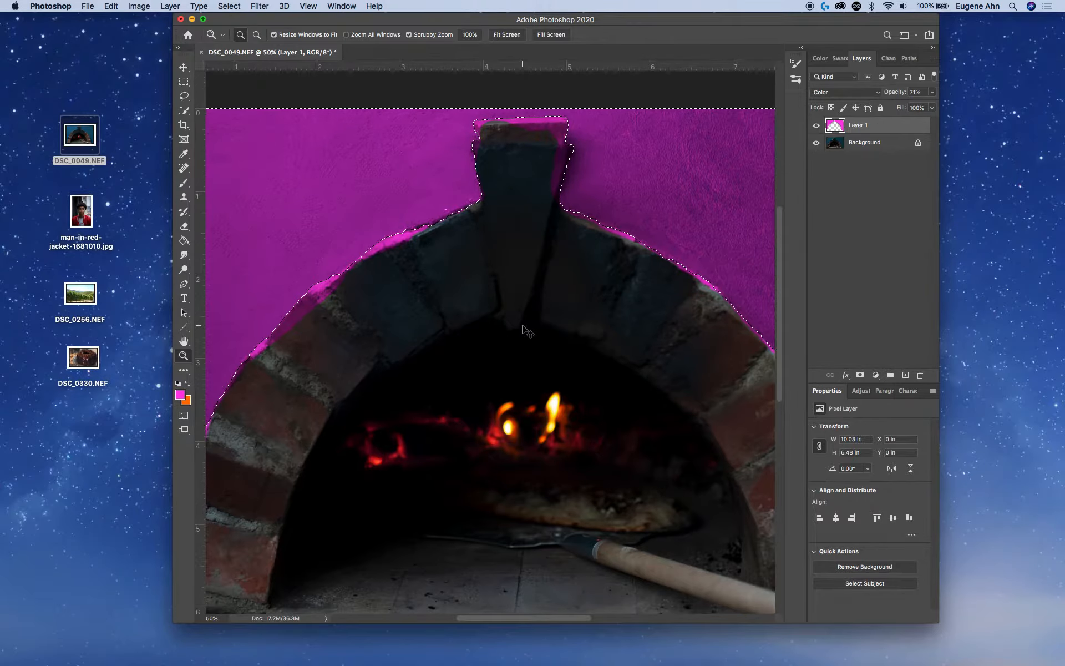
pyautogui.press('super+shift+i')
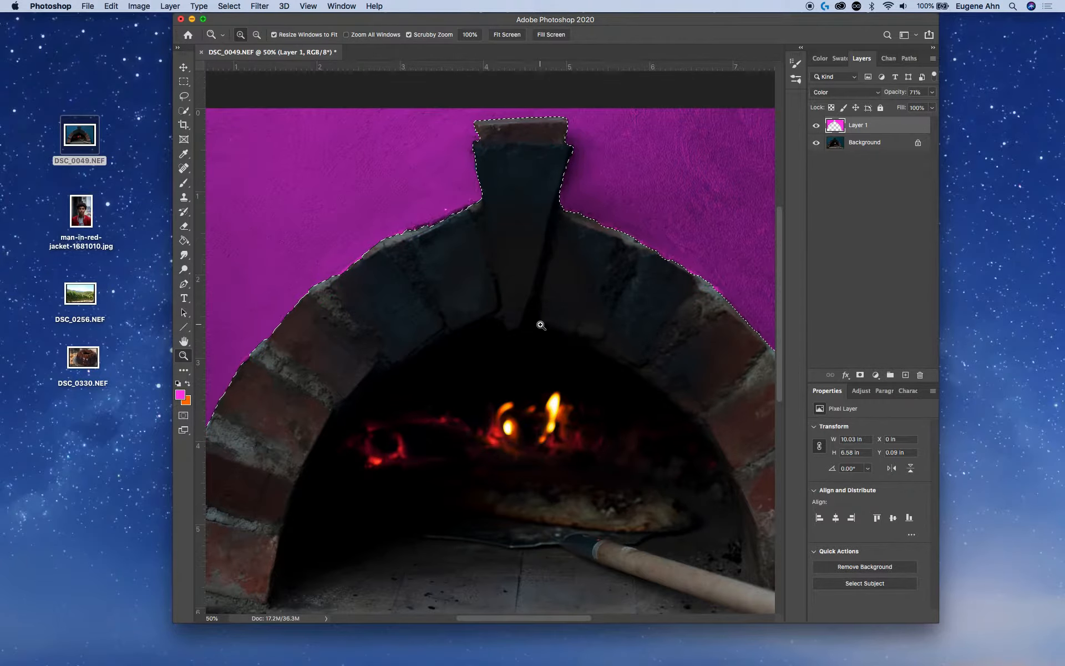
pyautogui.keyDown('alt'); pyautogui.click(433, 283); pyautogui.keyUp('alt')
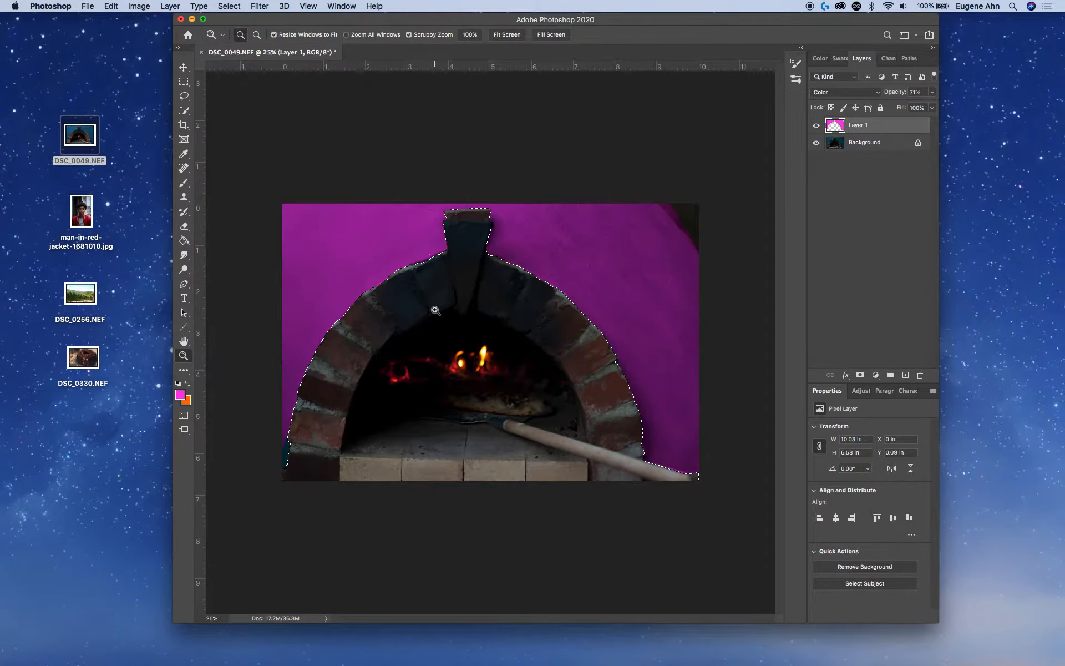
pyautogui.press('m')
pyautogui.click(436, 310)
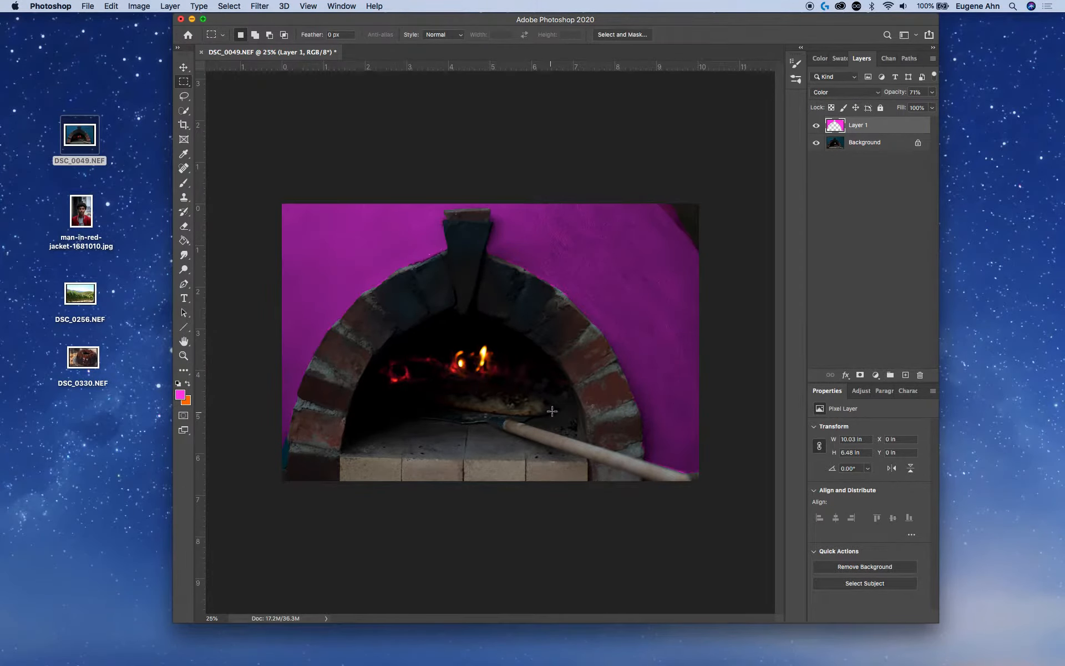
# - Lower Layer 1's opacity to 54% and check the overlay alone by briefly hiding the Background layer
pyautogui.click(932, 92)
pyautogui.moveTo(918, 106); pyautogui.dragTo(908, 107)
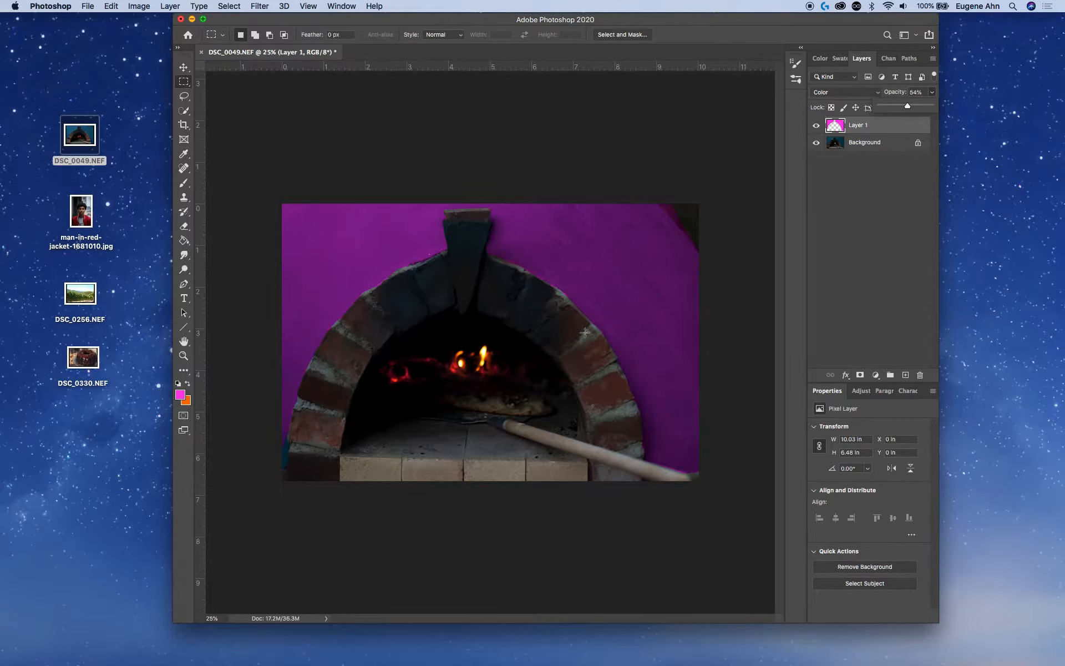
pyautogui.click(816, 142)
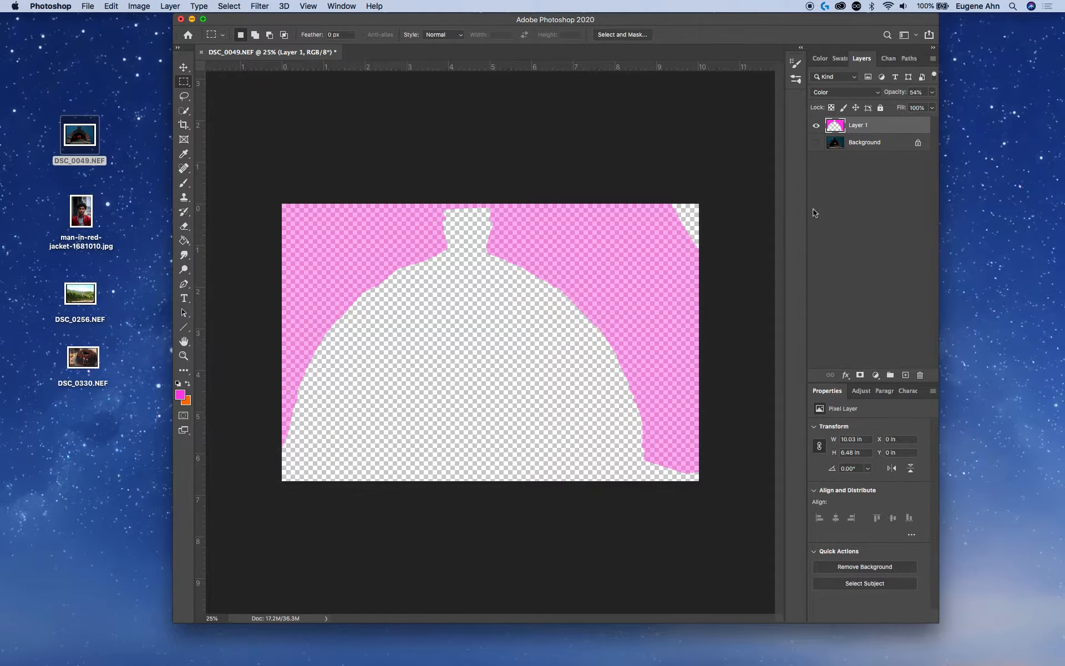
pyautogui.click(816, 142)
# - Put Layer 1 and the unlocked Background layer into a new layer group
pyautogui.click(890, 375)
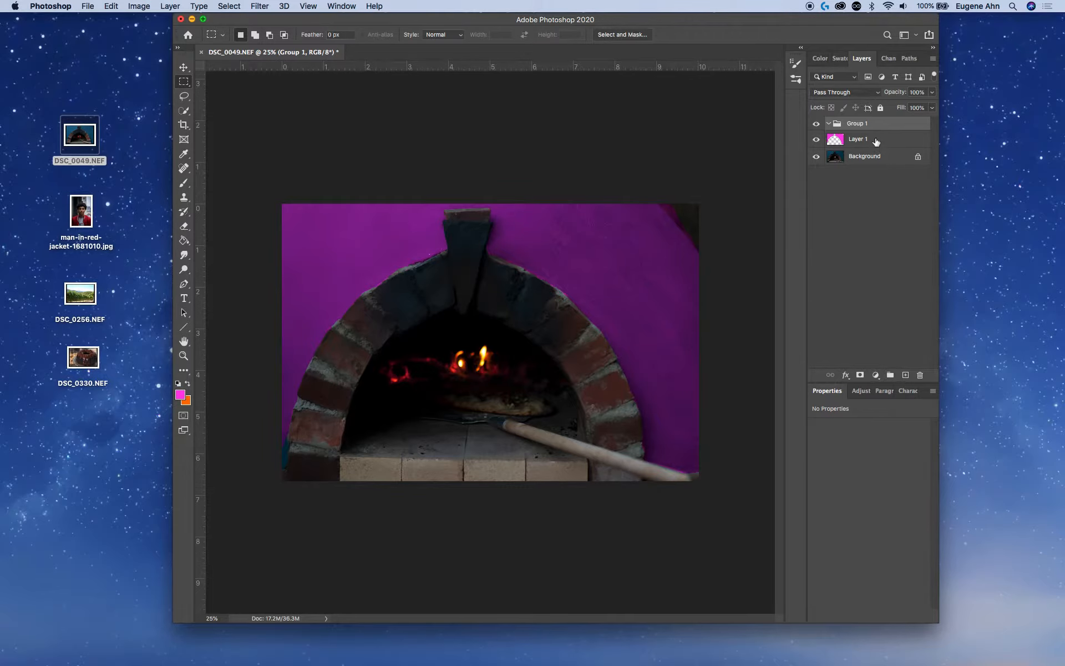
pyautogui.click(876, 141)
pyautogui.keyDown('shift'); pyautogui.click(871, 158); pyautogui.keyUp('shift')
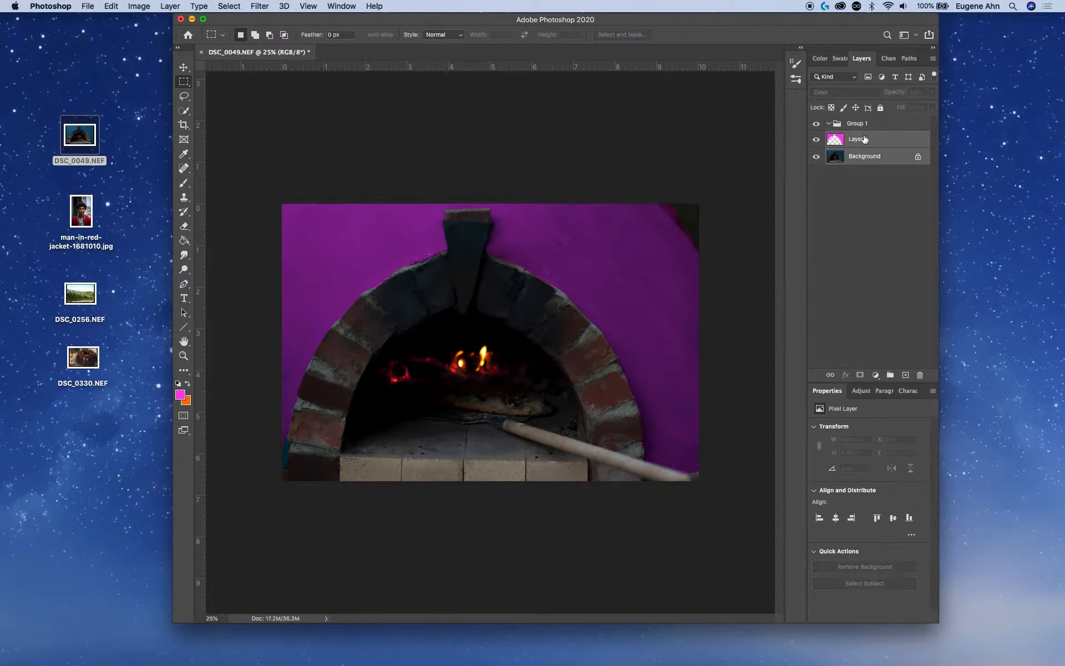
pyautogui.click(918, 156)
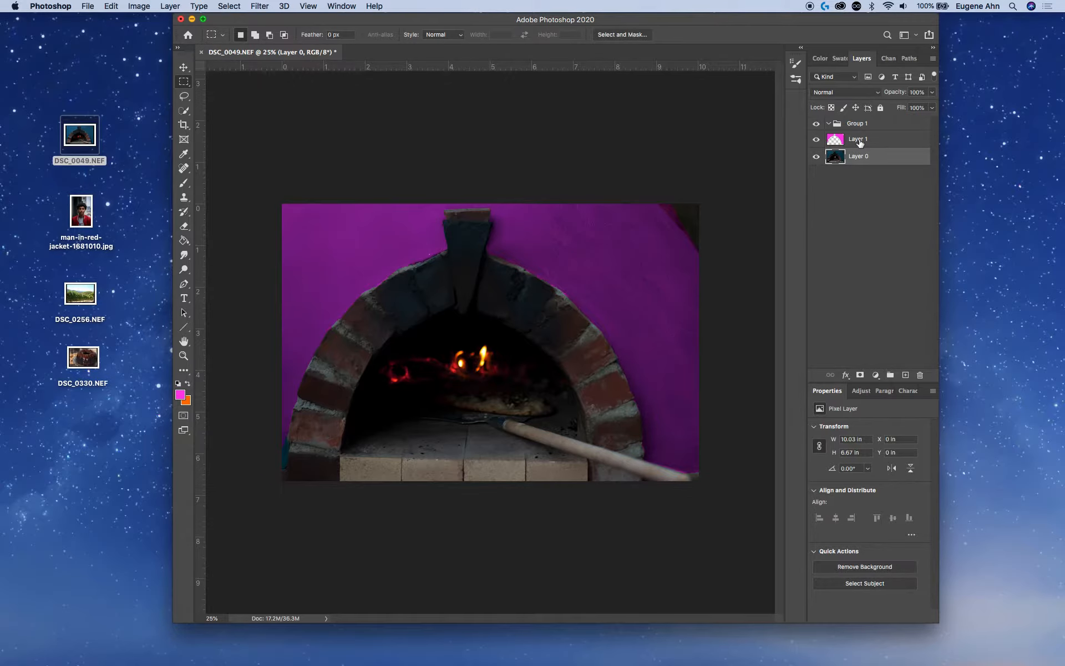
pyautogui.doubleClick(860, 140)
pyautogui.click(853, 124)
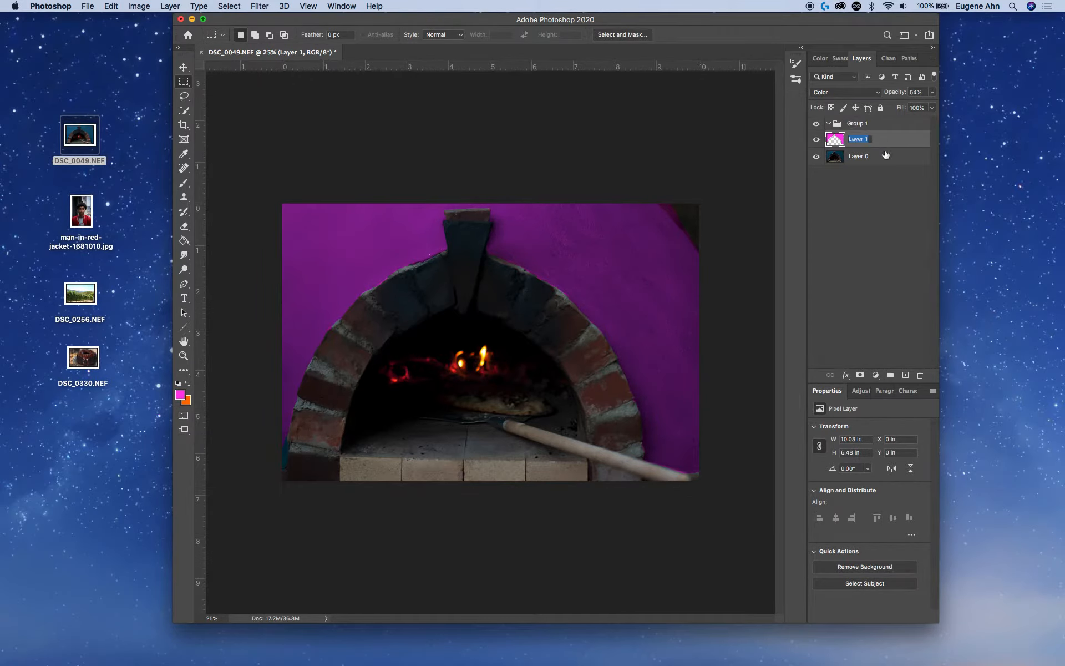
pyautogui.keyDown('shift'); pyautogui.click(877, 161); pyautogui.keyUp('shift')
pyautogui.moveTo(872, 157); pyautogui.dragTo(856, 124)
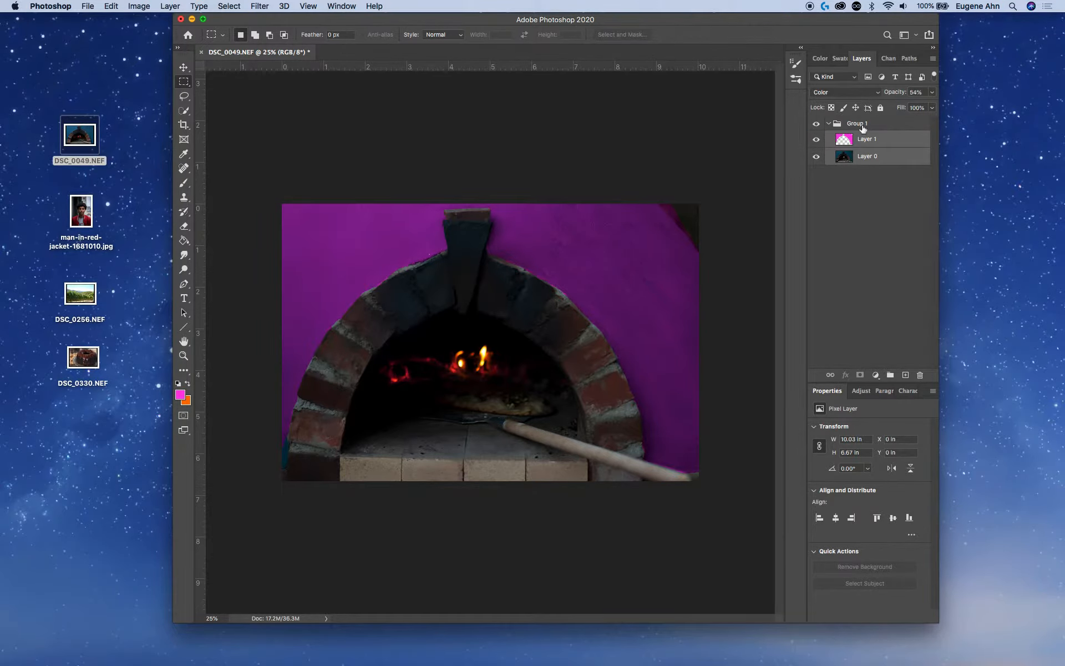
# - Rename the layer group as BASIC METHOD
pyautogui.doubleClick(857, 123)
pyautogui.write('BASIC METHOD')
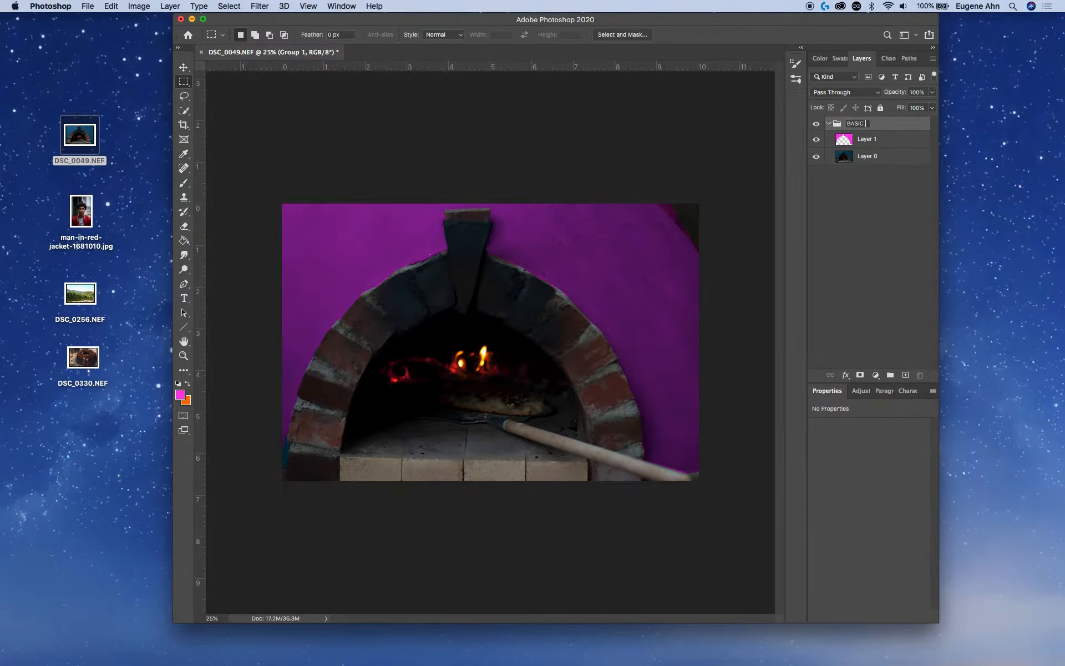
pyautogui.press('Return')
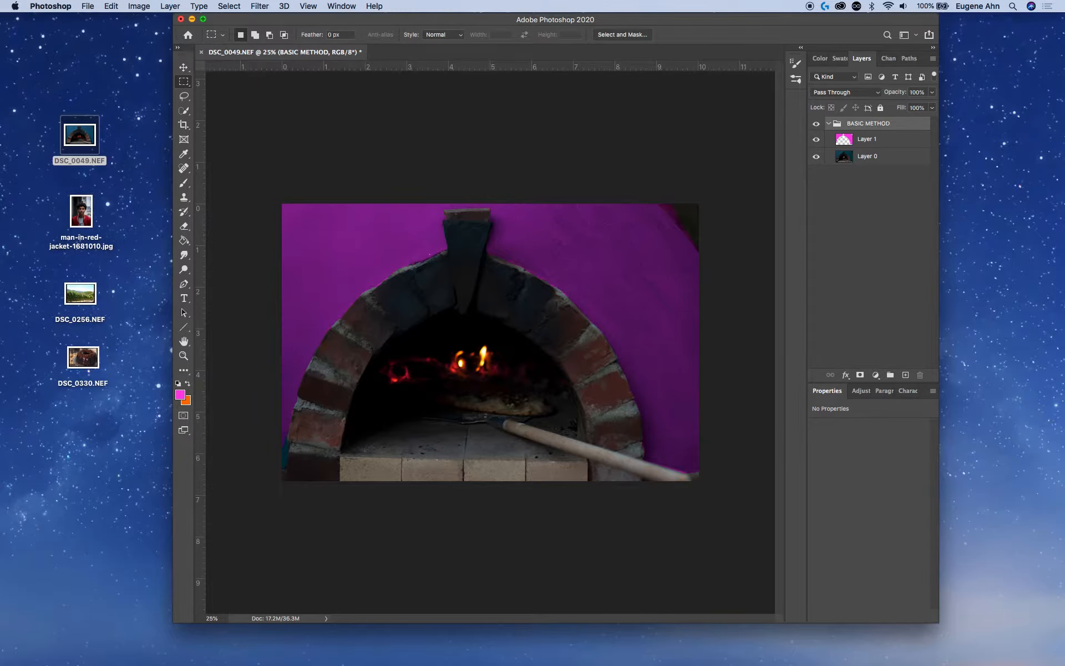
# - Open man-in-red-jacket-1681010.jpg from the desktop as a separate document
pyautogui.click(853, 222)
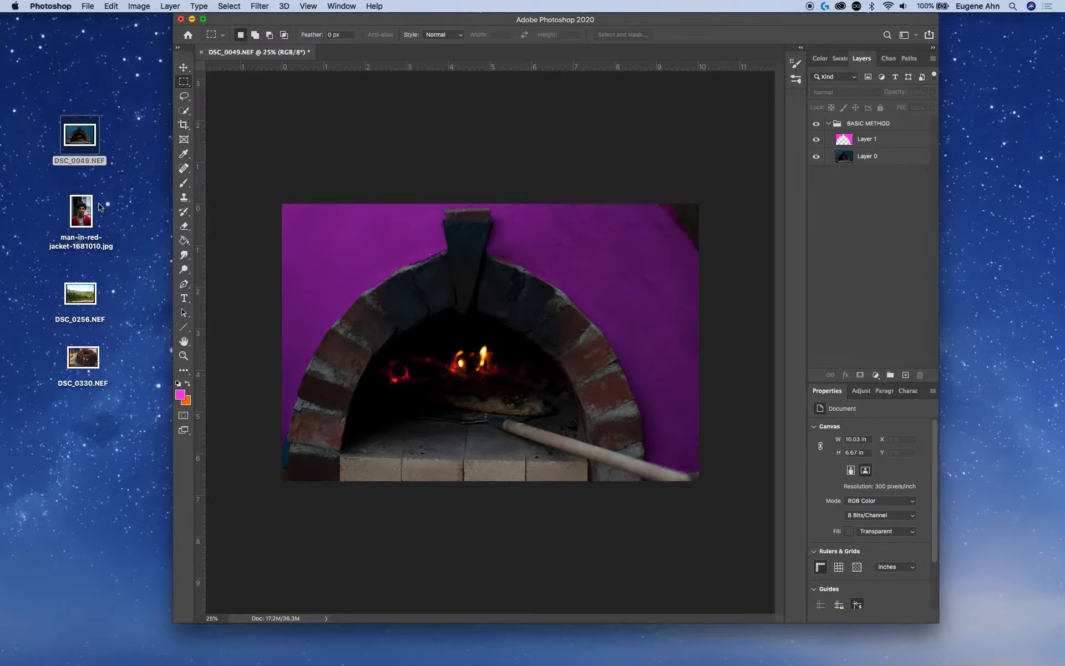
pyautogui.moveTo(81, 213); pyautogui.dragTo(693, 635)
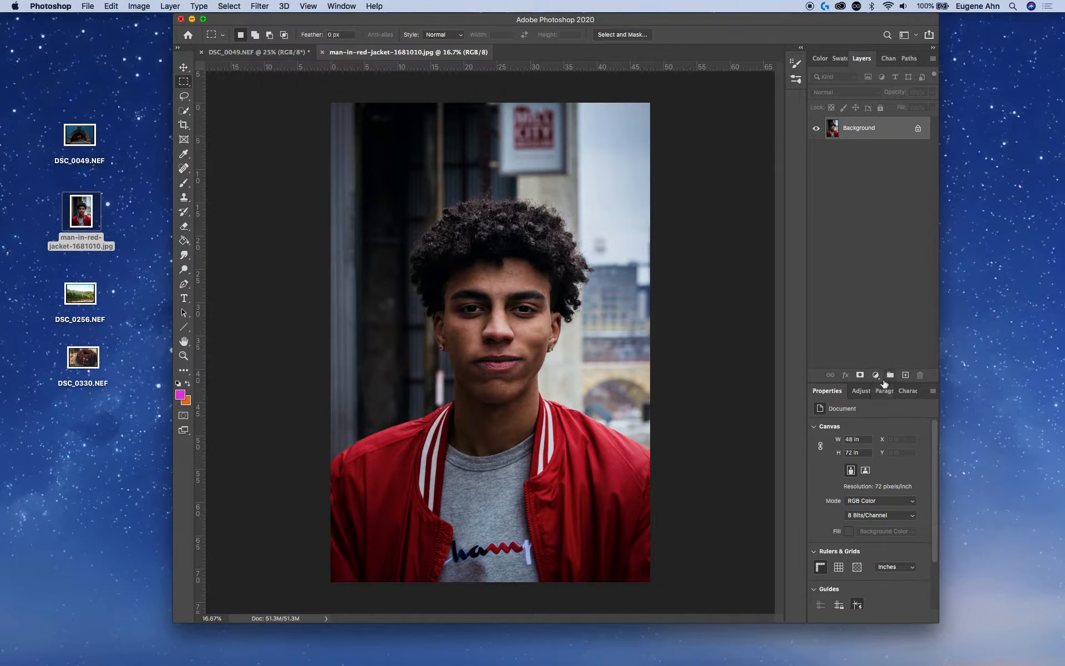
pyautogui.click(882, 379)
pyautogui.click(884, 388)
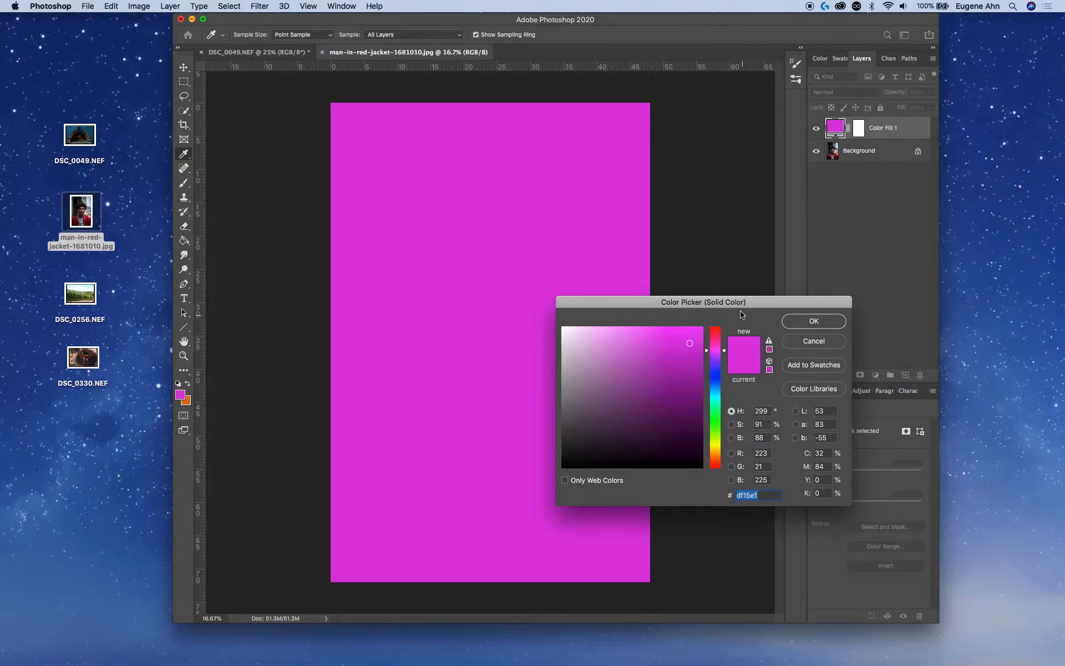
pyautogui.moveTo(740, 307); pyautogui.dragTo(686, 329)
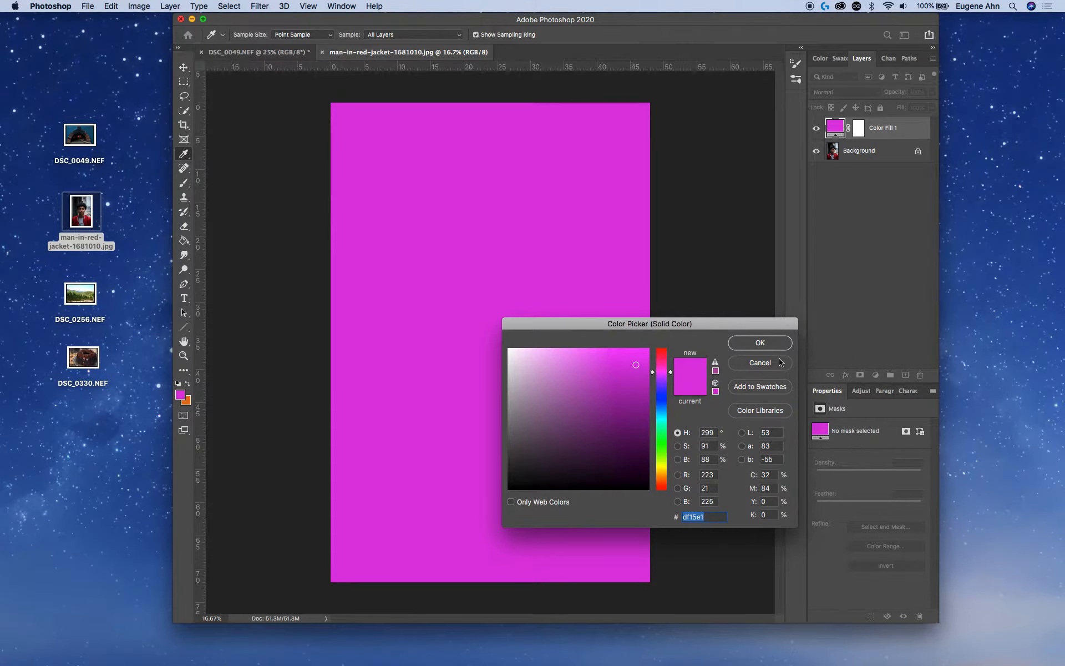
pyautogui.click(760, 362)
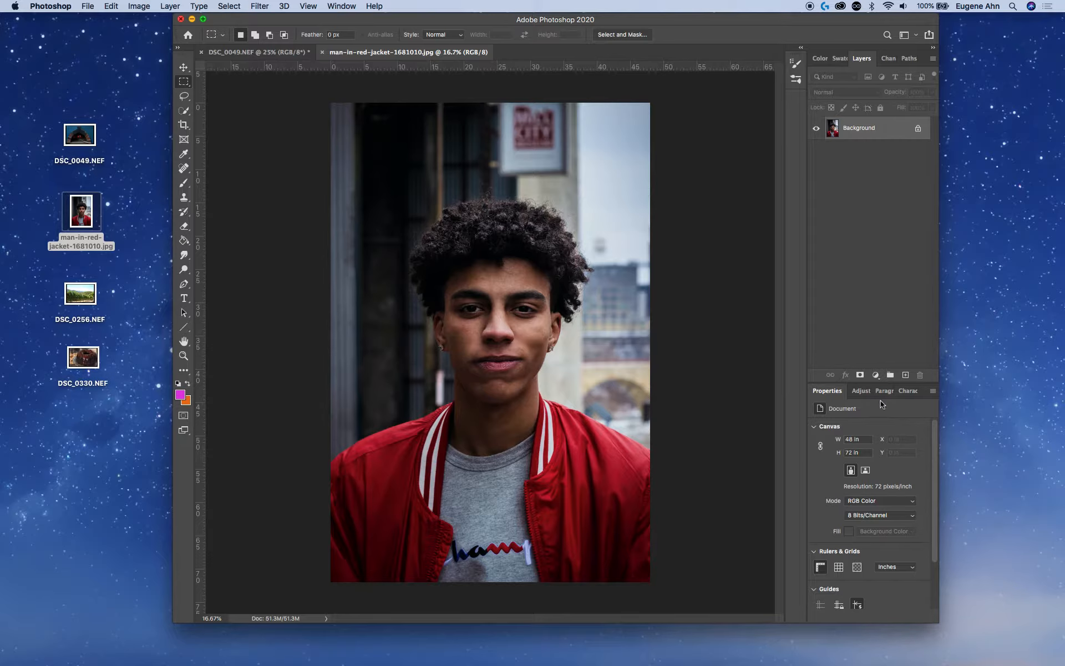
# - Add a Hue/Saturation adjustment layer above the portrait with Saturation at -100
pyautogui.click(876, 375)
pyautogui.click(902, 475)
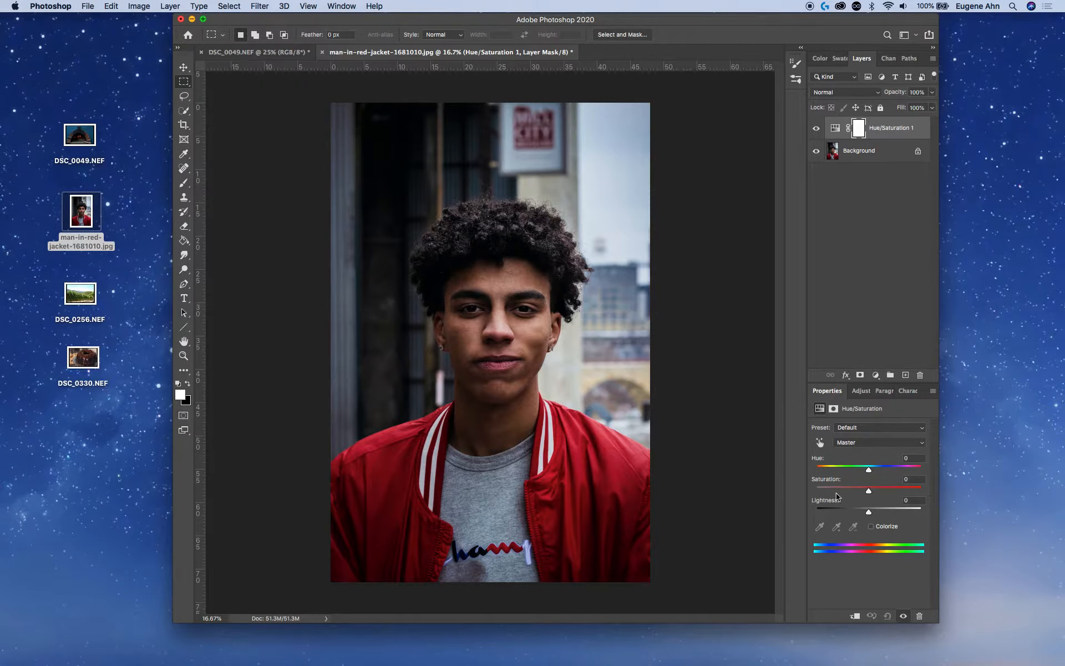
pyautogui.moveTo(869, 491); pyautogui.dragTo(797, 506)
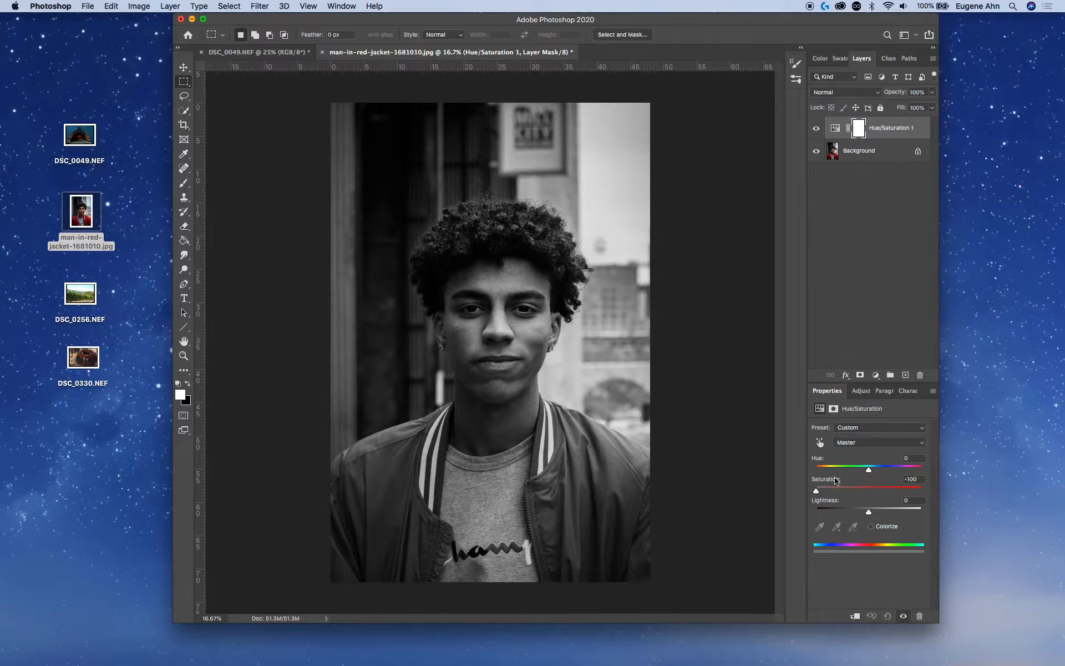
pyautogui.click(871, 296)
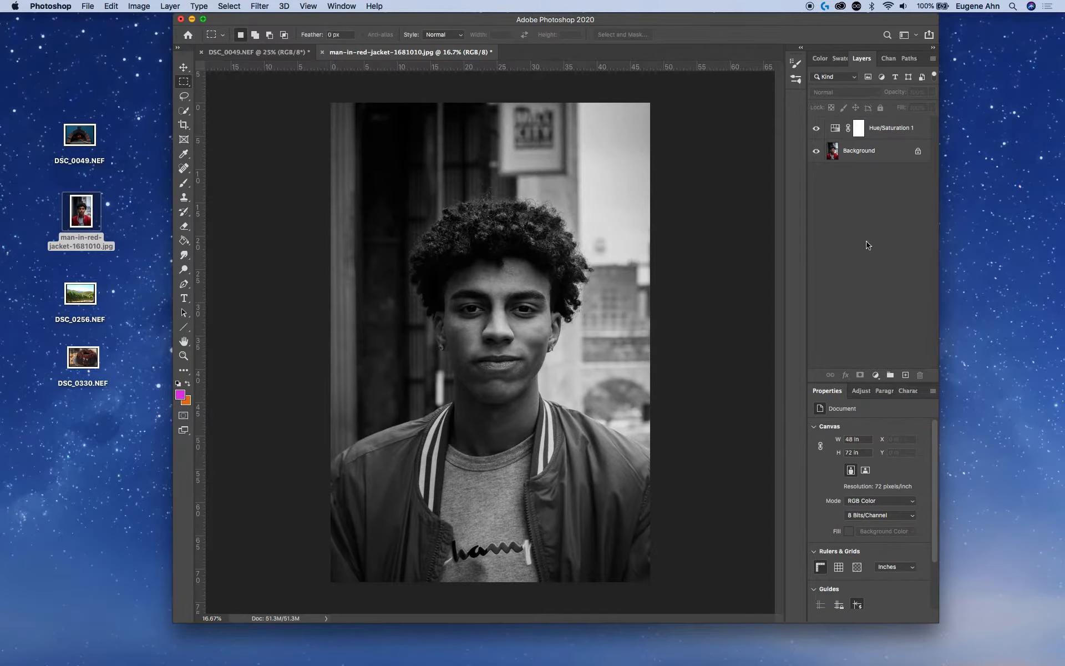
# - Add a solid colour fill layer above the Hue/Saturation adjustment in muted brown, 5c4f45
pyautogui.click(876, 375)
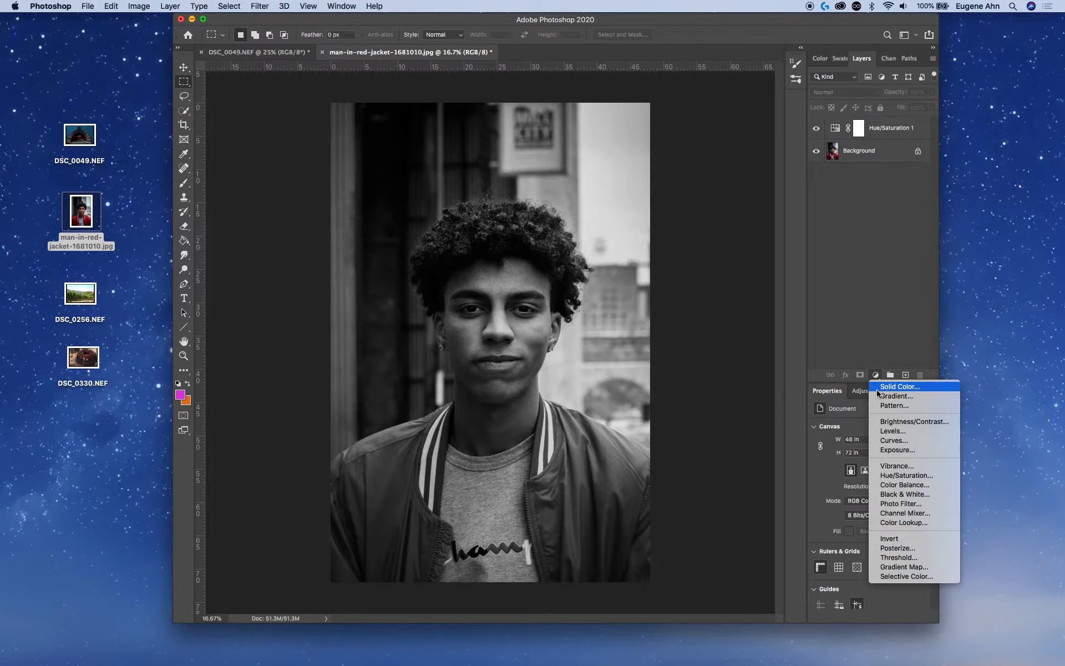
pyautogui.click(877, 388)
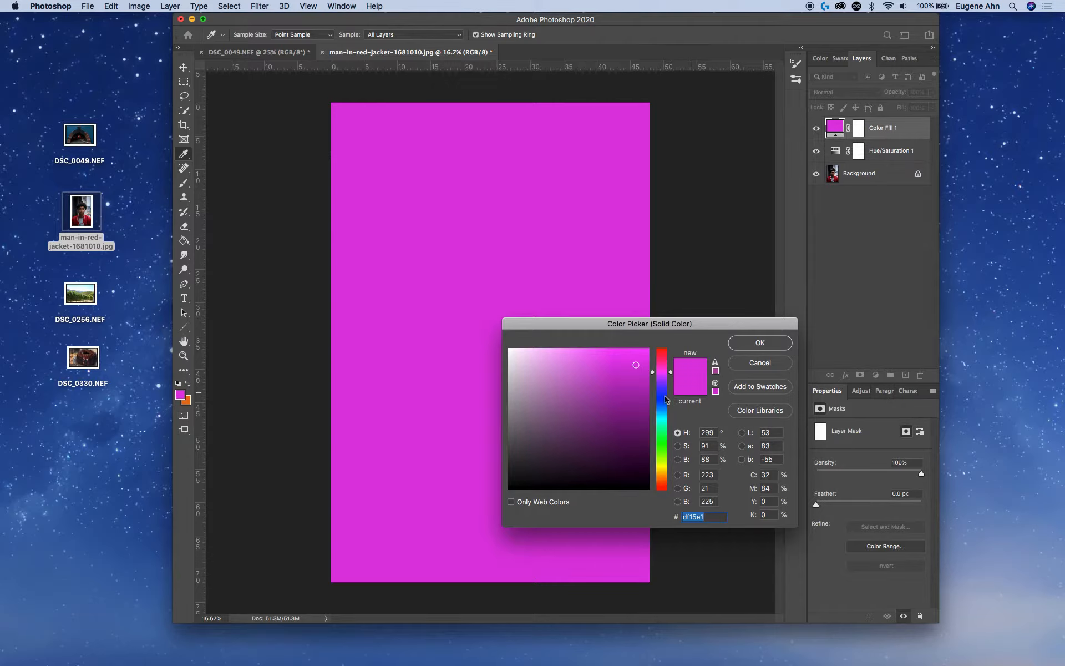
pyautogui.moveTo(663, 470); pyautogui.dragTo(663, 461)
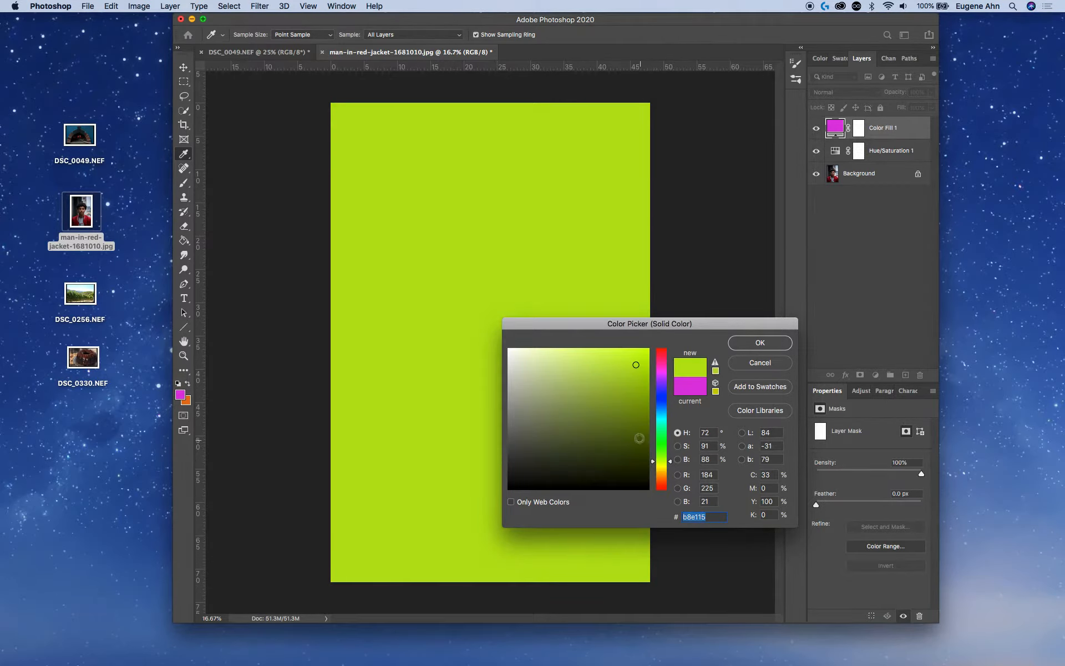
pyautogui.click(633, 428)
pyautogui.moveTo(603, 433); pyautogui.dragTo(528, 438)
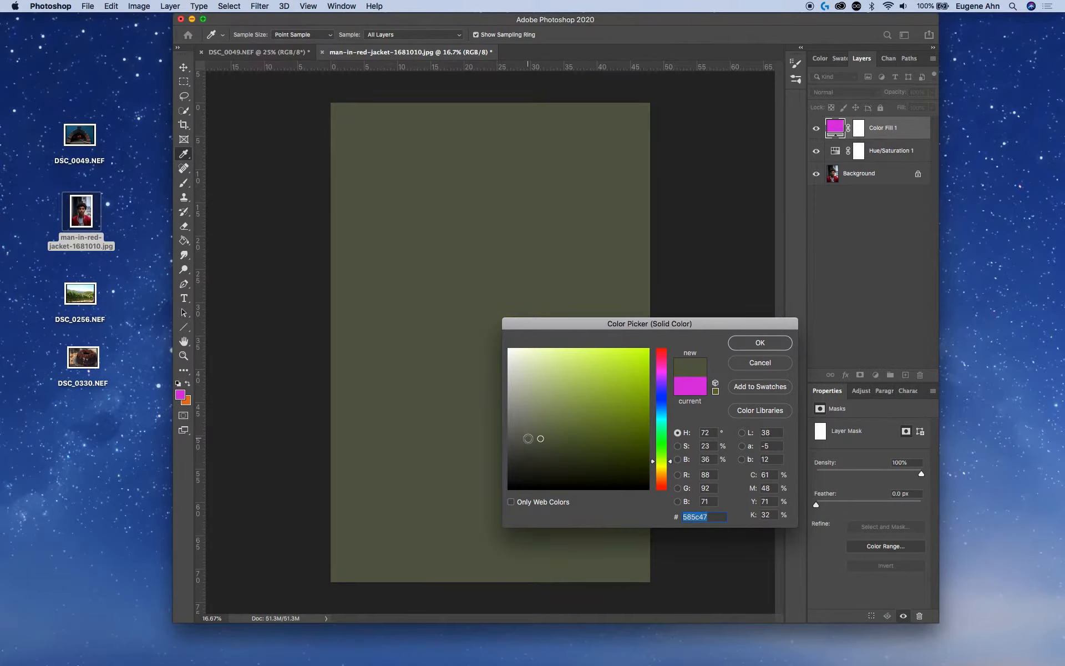
pyautogui.click(567, 431)
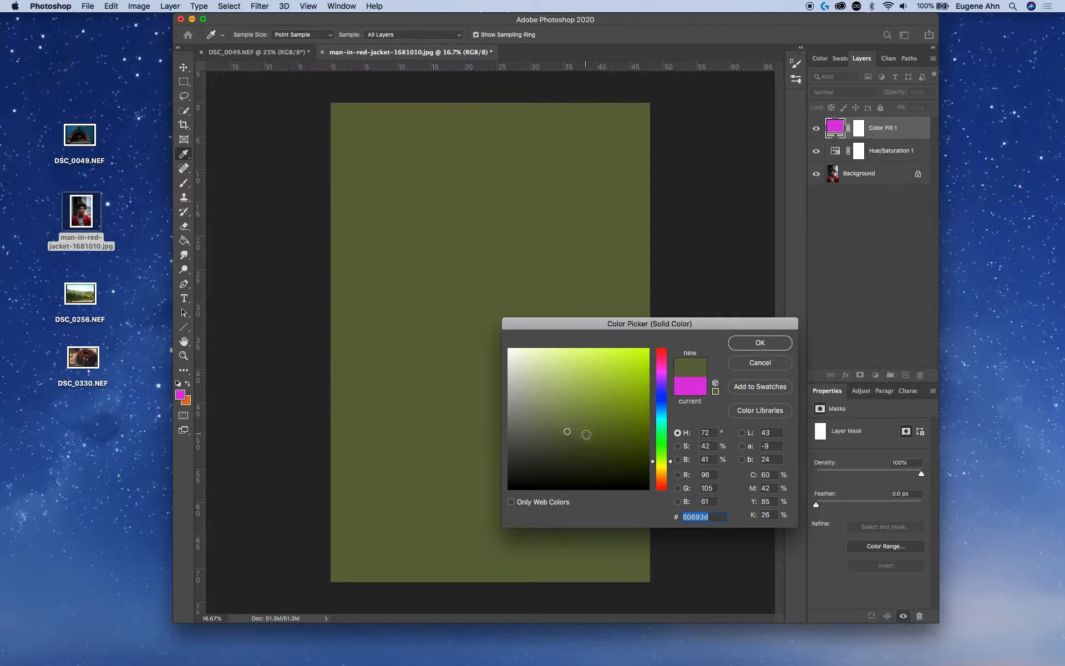
pyautogui.click(663, 432)
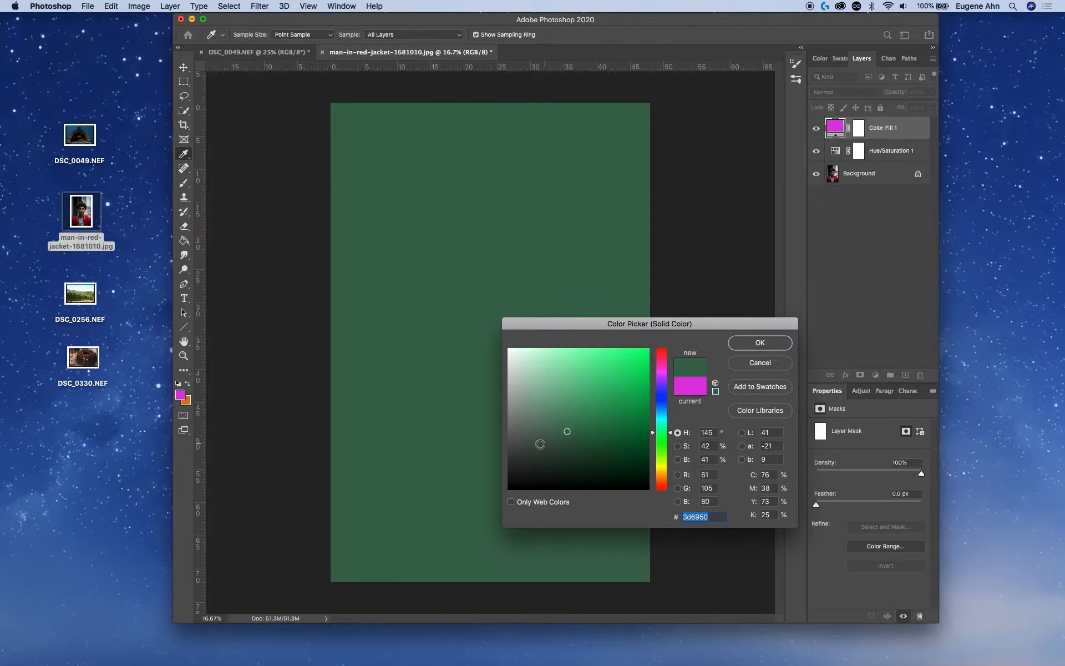
pyautogui.click(539, 445)
pyautogui.click(662, 479)
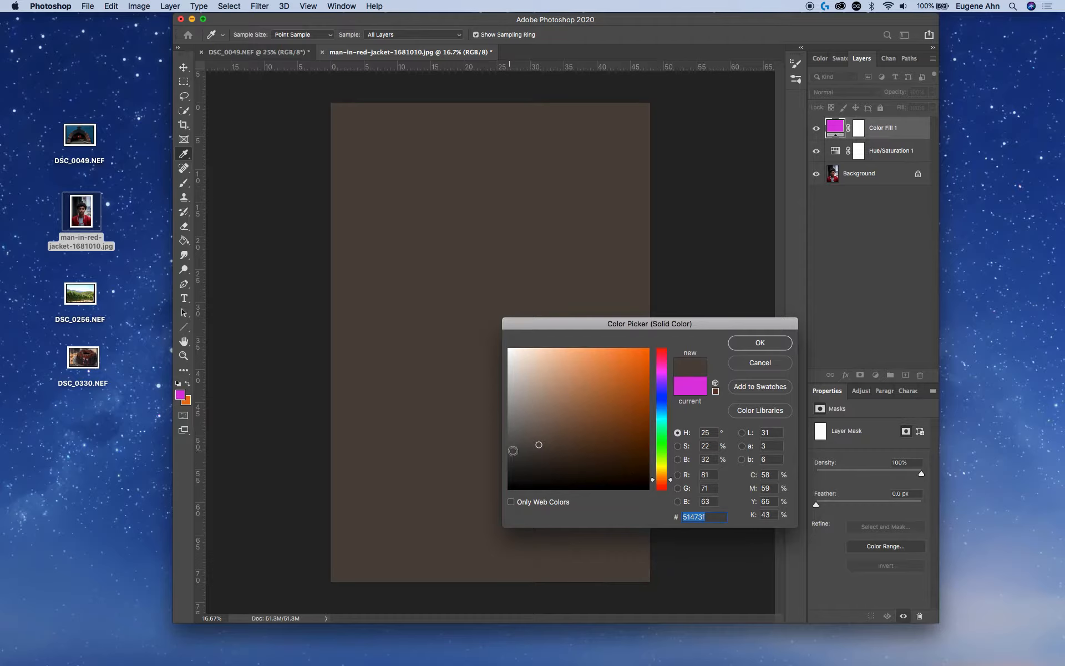
pyautogui.moveTo(536, 440); pyautogui.dragTo(542, 438)
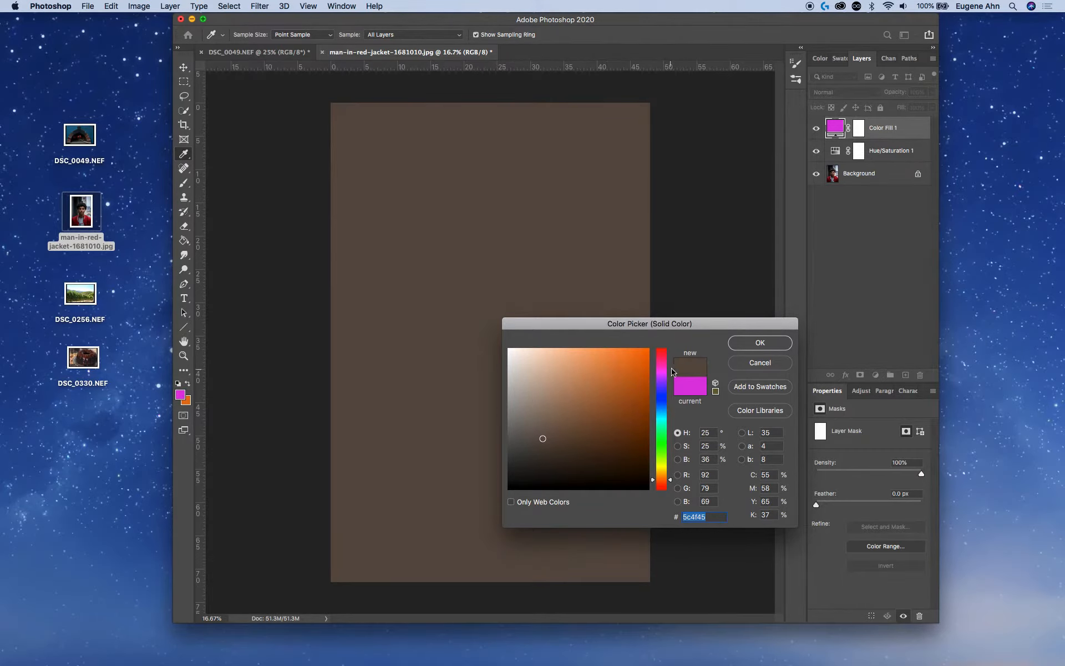
pyautogui.click(764, 343)
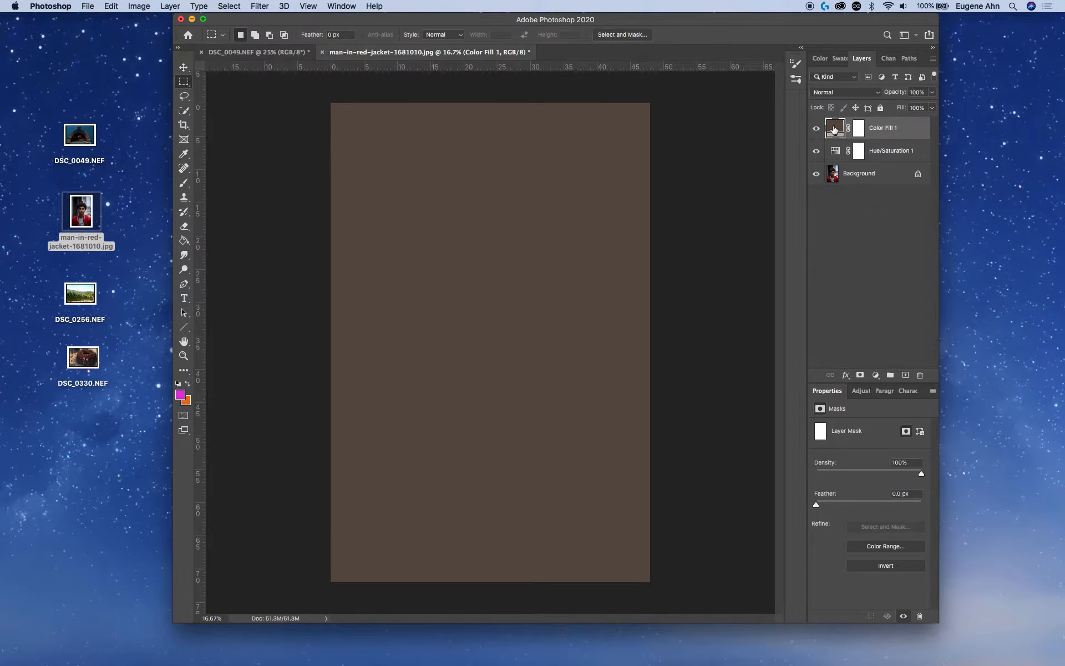
# - Fill the Color Fill 1 layer mask with black using the Paint Bucket tool
pyautogui.click(860, 132)
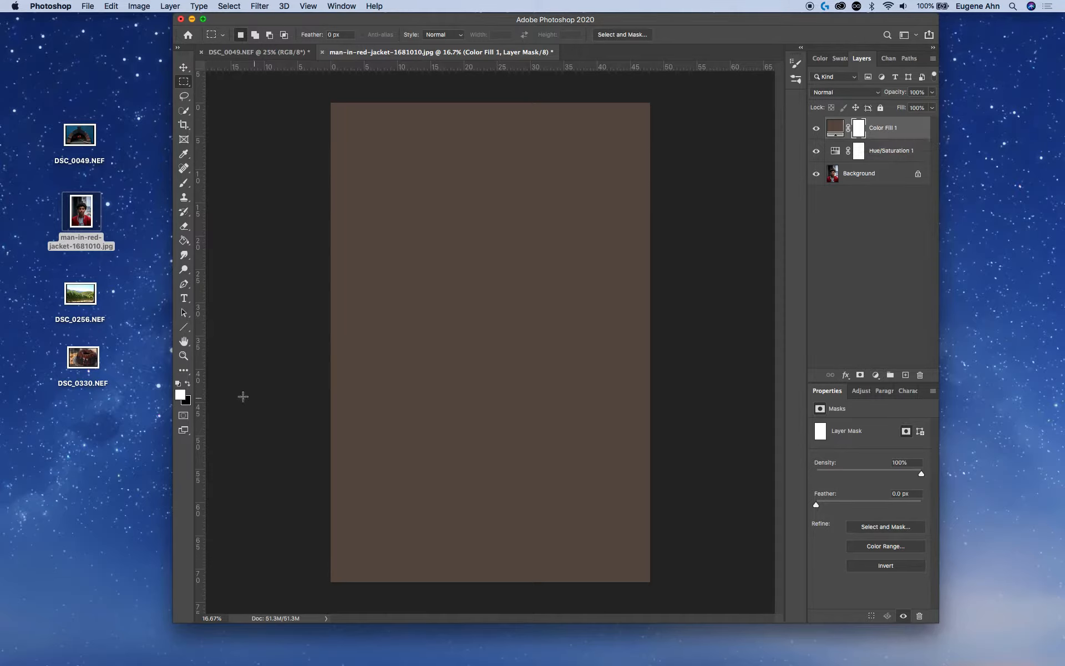
pyautogui.click(189, 386)
pyautogui.click(183, 240)
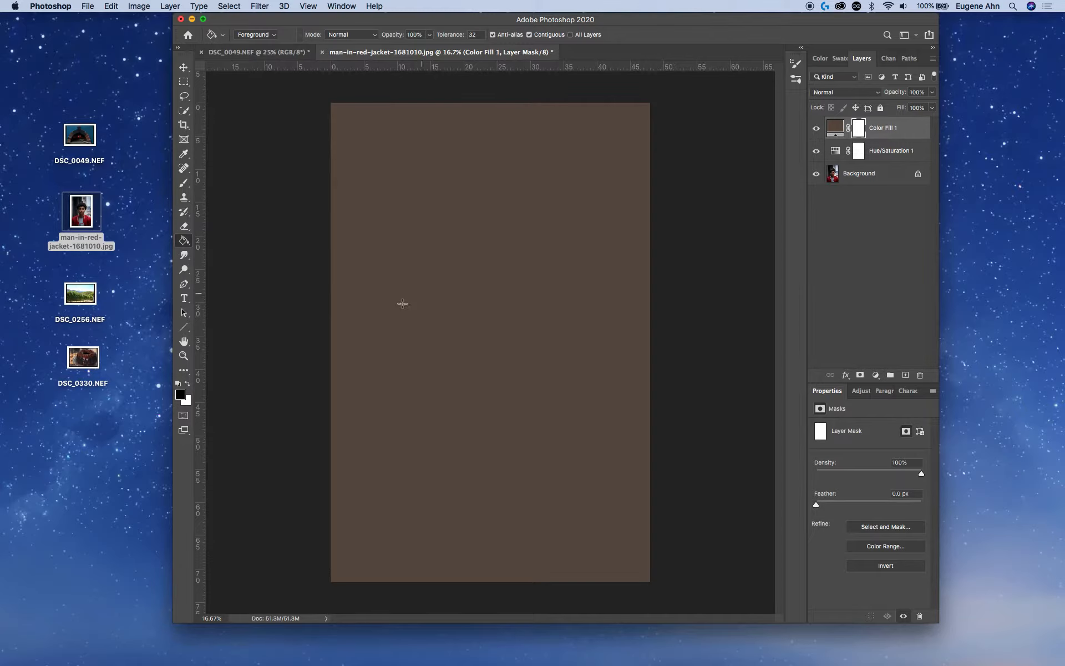
pyautogui.click(498, 208)
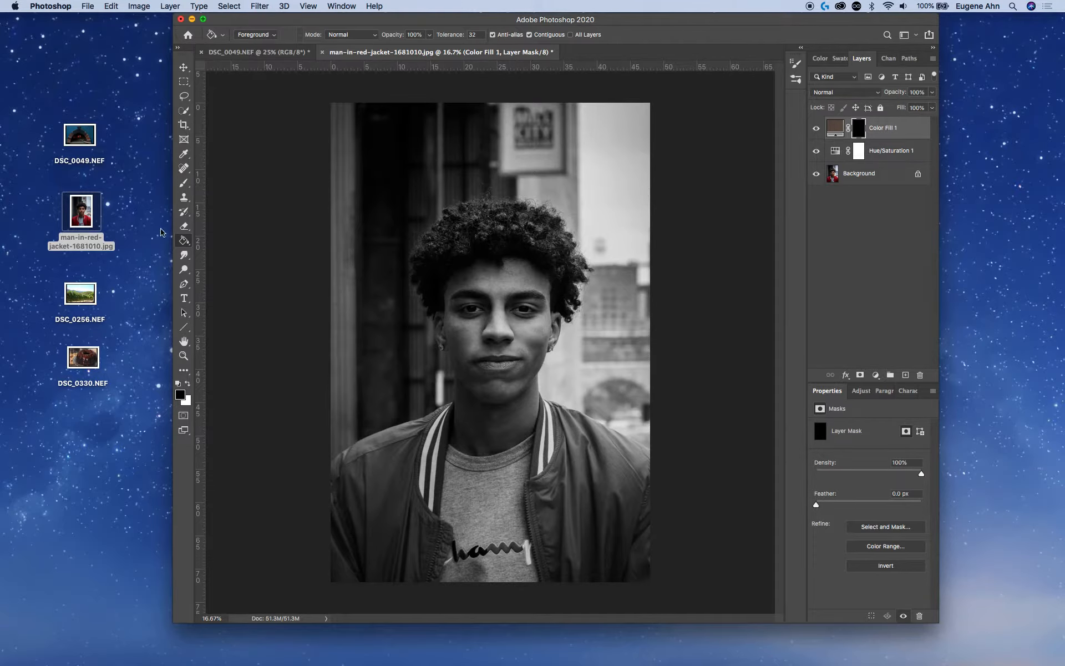
# - Paint the Color Fill 1 mask white over the whole background around the man, starting with an 800 px brush
pyautogui.click(188, 383)
pyautogui.click(184, 183)
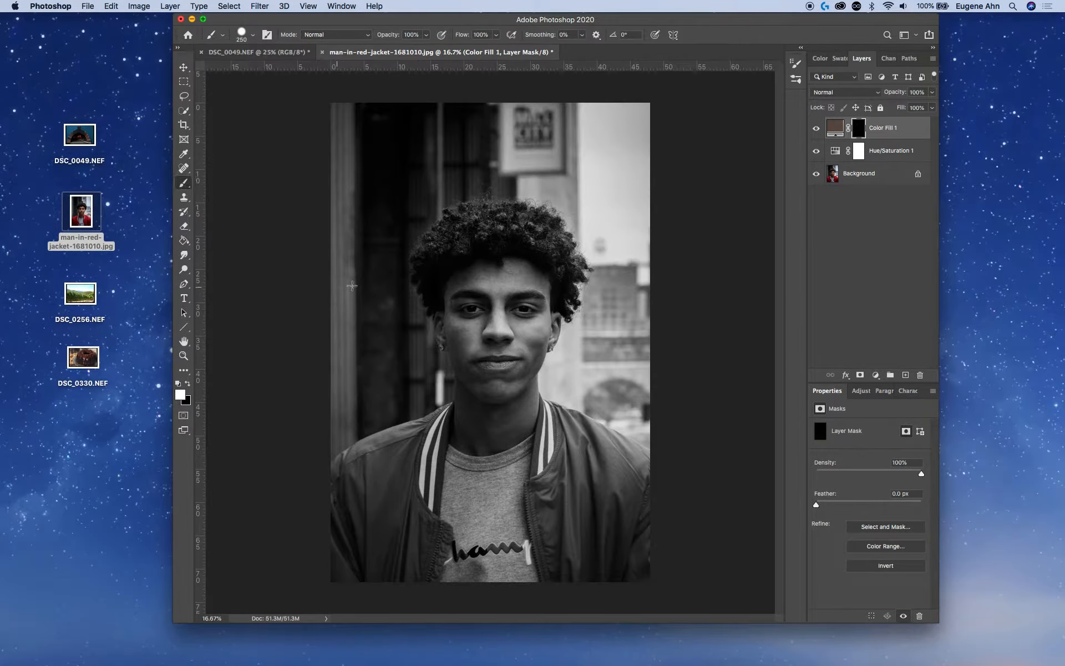
pyautogui.press(']')
pyautogui.press(']')
pyautogui.press(']')
pyautogui.press(']')
pyautogui.press(']')
pyautogui.press(']')
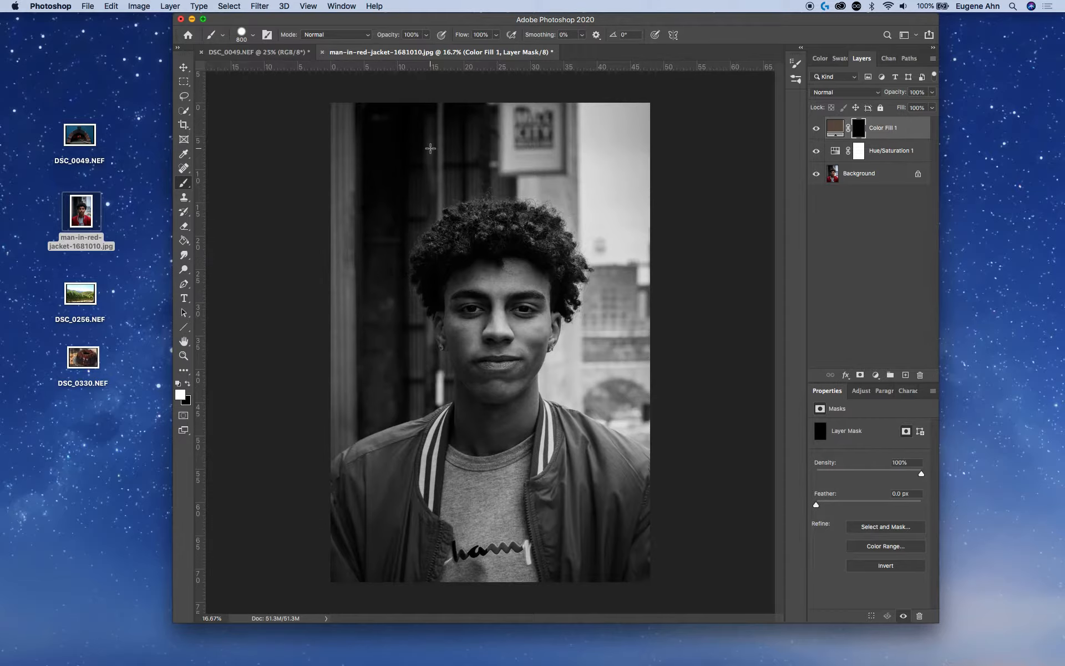
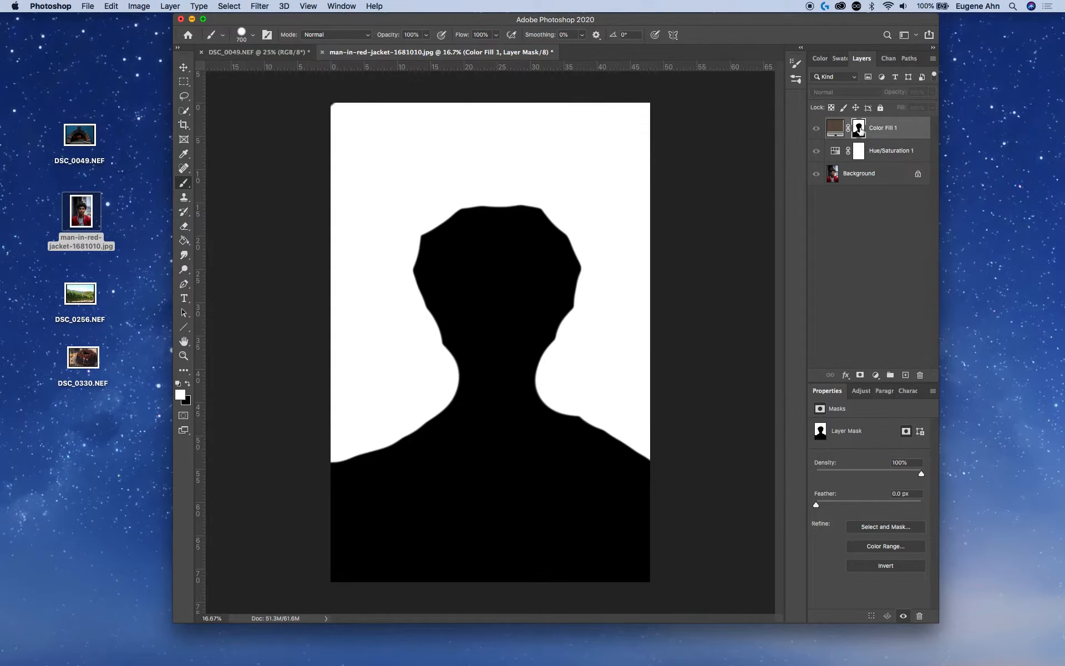
# - Examine the painted Color Fill 1 mask on its own and return to the normal image view
pyautogui.doubleClick(859, 128)
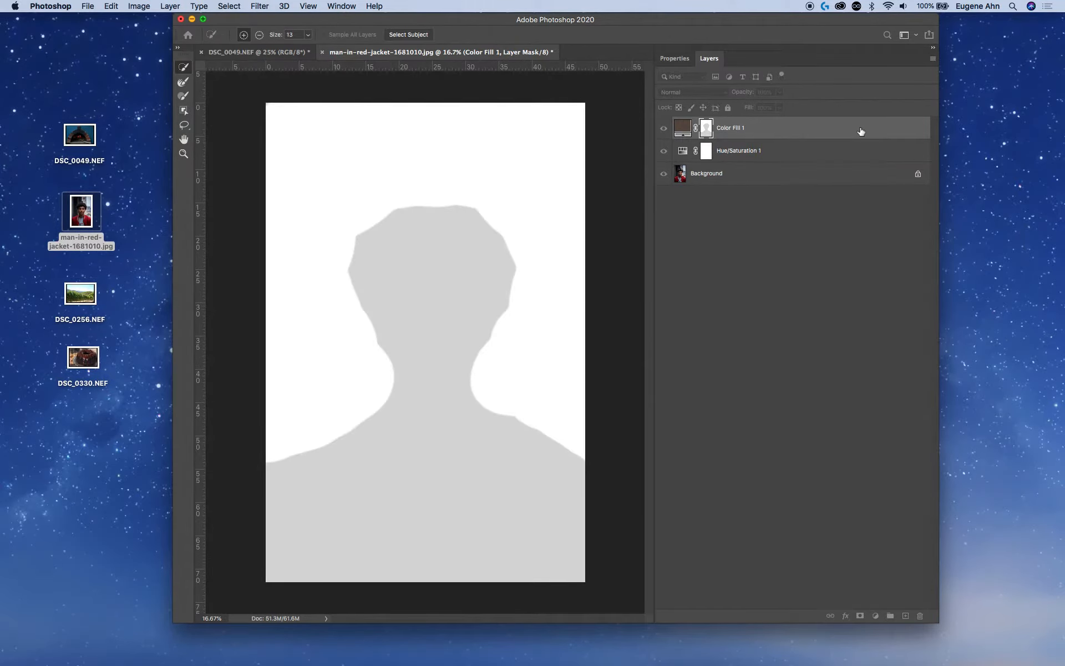
pyautogui.click(686, 59)
pyautogui.click(824, 59)
pyautogui.press('Return')
pyautogui.keyDown('alt'); pyautogui.click(858, 131); pyautogui.keyUp('alt')
pyautogui.keyDown('alt'); pyautogui.click(858, 131); pyautogui.keyUp('alt')
pyautogui.keyDown('alt'); pyautogui.click(859, 131); pyautogui.keyUp('alt')
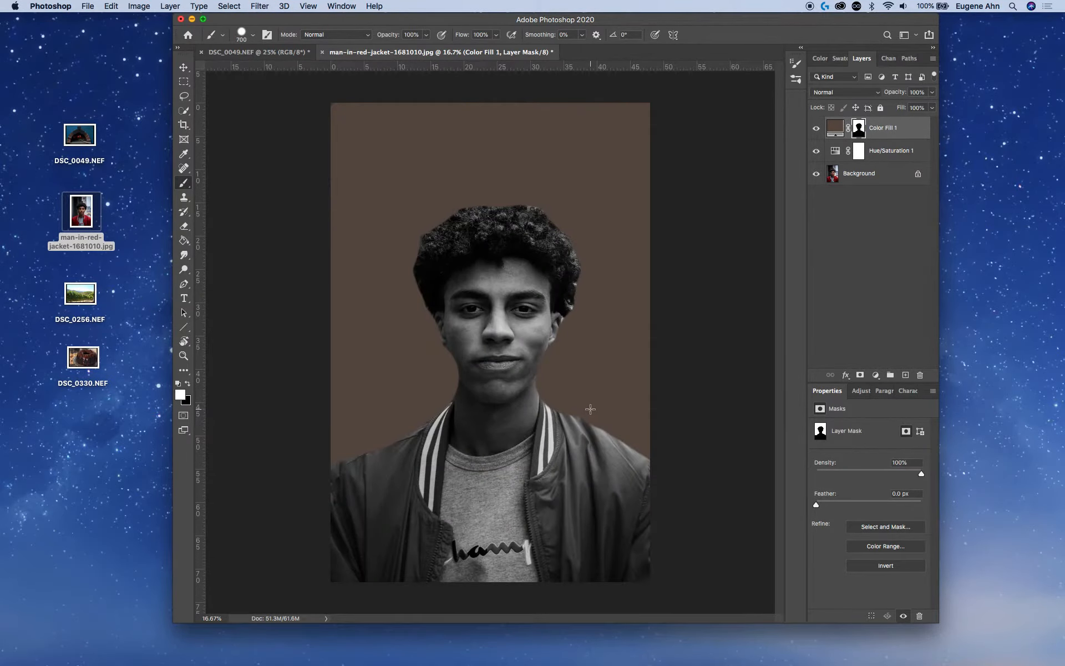
# - Set the Color Fill 1 layer's blend mode to Overlay
pyautogui.click(836, 131)
pyautogui.click(847, 95)
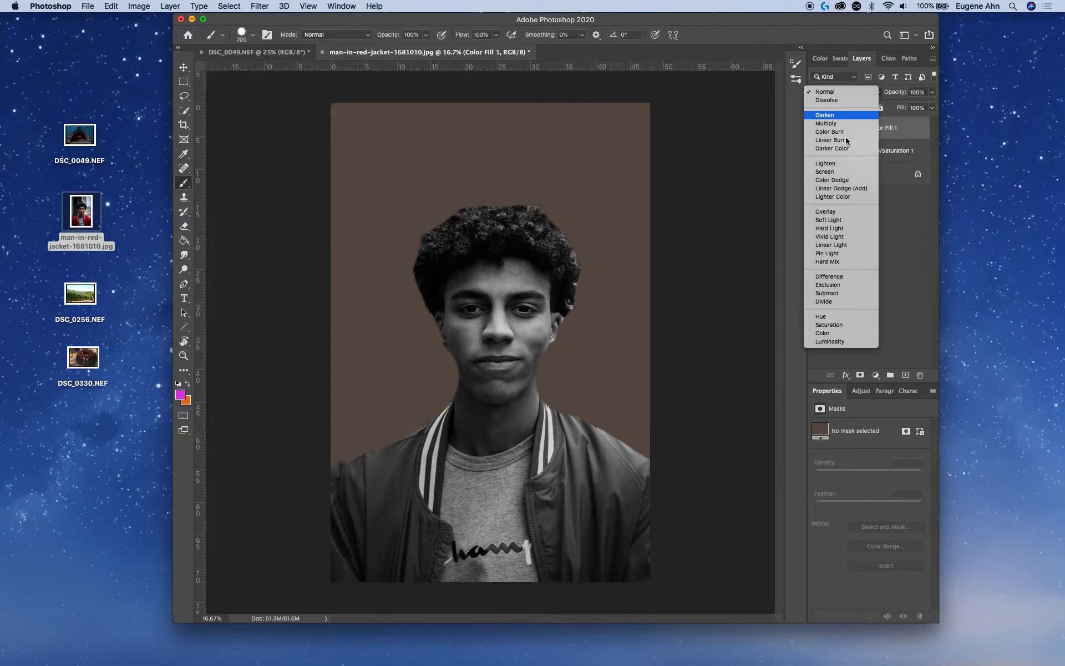
pyautogui.click(840, 213)
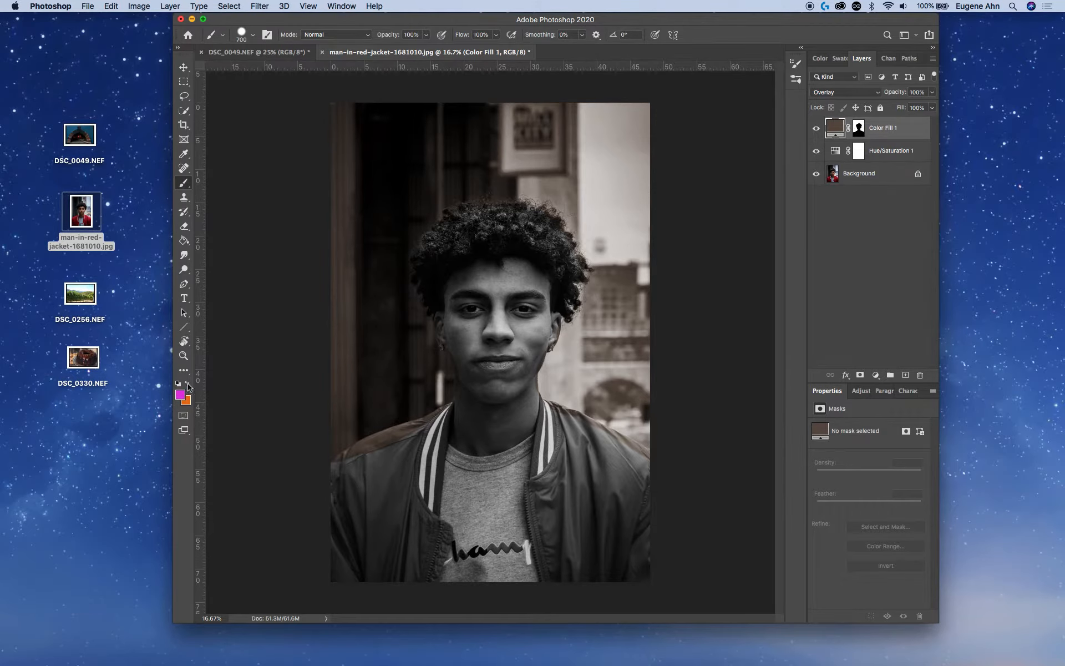
# - Paint black on the Color Fill 1 mask over the jacket shoulders to remove the brown tint there
pyautogui.click(859, 127)
pyautogui.press('d')
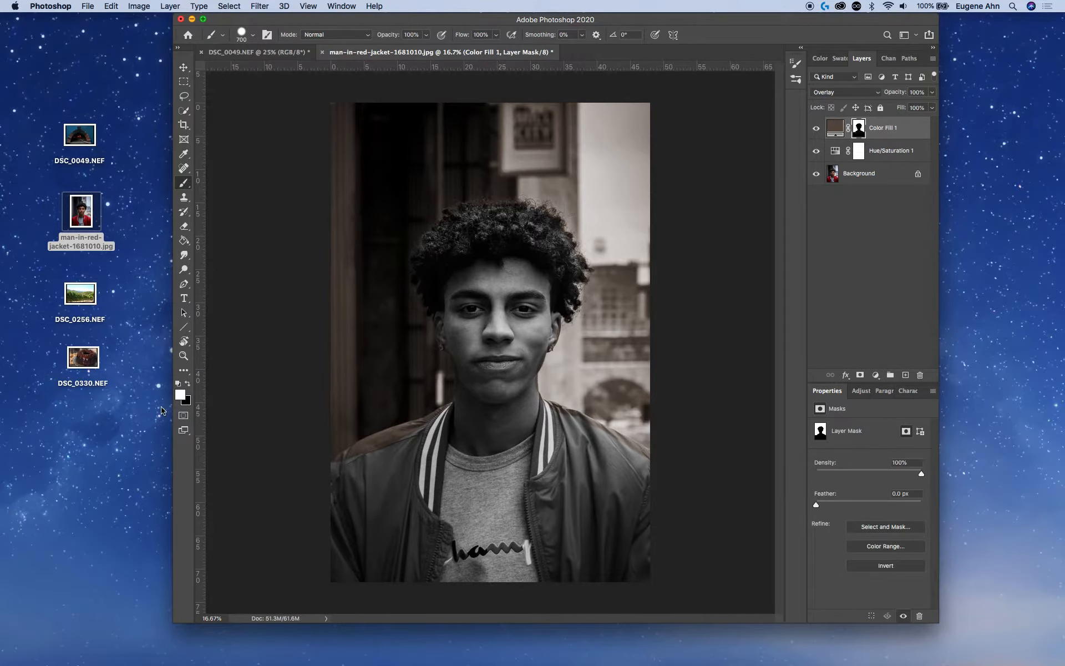
pyautogui.press('x')
pyautogui.moveTo(402, 466)
pyautogui.mouseDown()
pyautogui.moveTo(388, 452)
pyautogui.moveTo(358, 481)
pyautogui.moveTo(461, 432)
pyautogui.mouseUp()
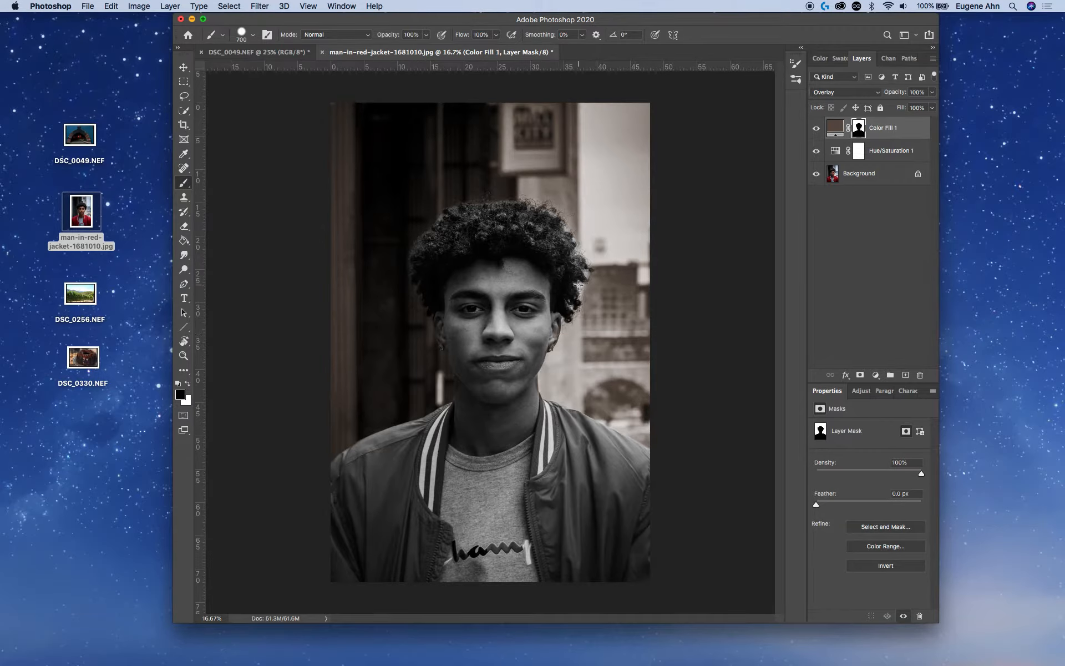
# - Paint white on the Color Fill 1 mask along the hair's edge to extend the background tint, reducing the brush to 175 px
pyautogui.press('z')
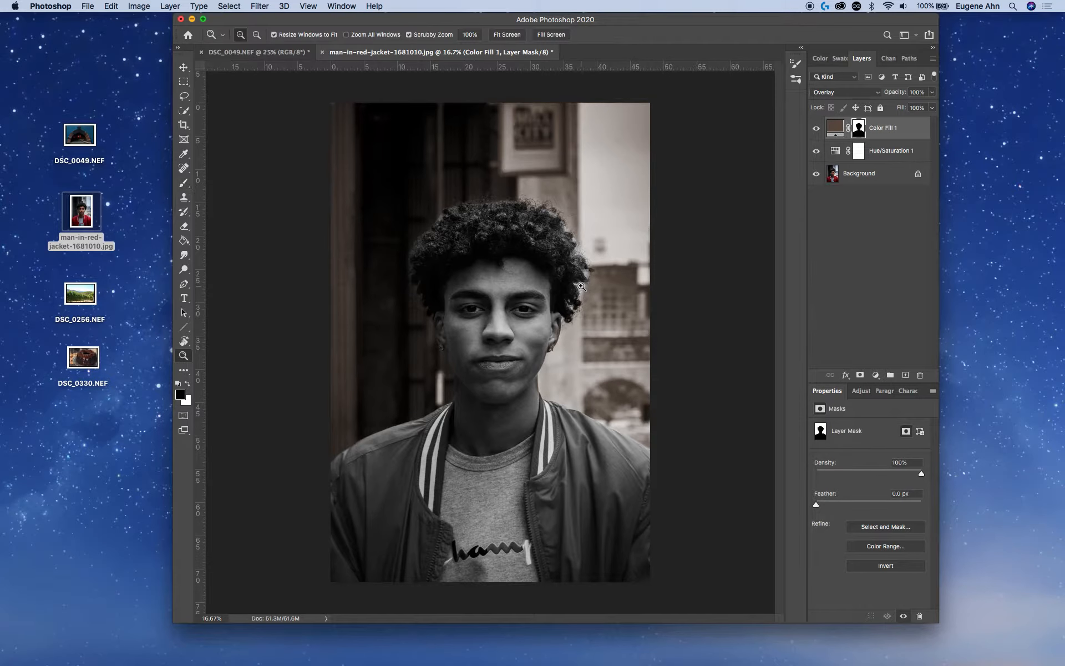
pyautogui.click(578, 290)
pyautogui.click(577, 294)
pyautogui.click(575, 297)
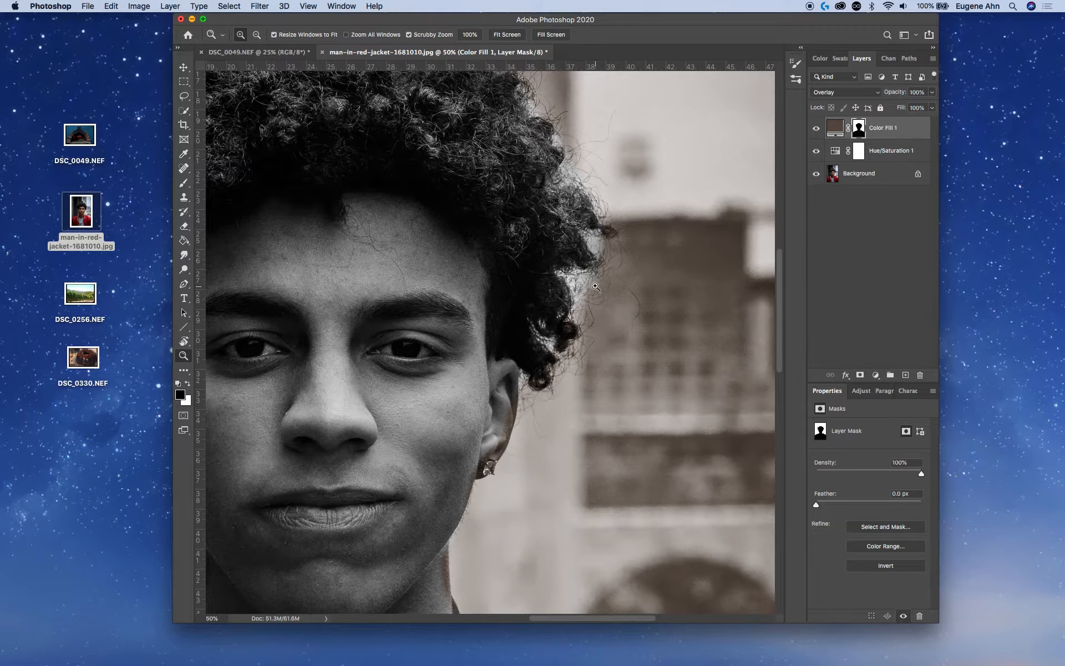
pyautogui.click(190, 383)
pyautogui.press('b')
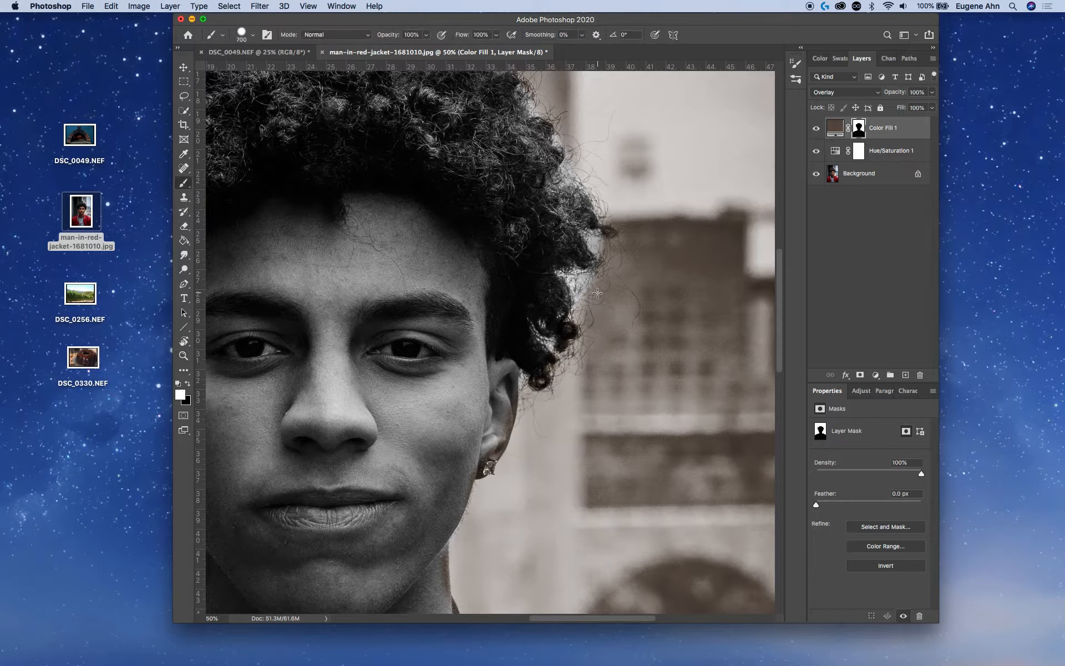
pyautogui.press('[')
pyautogui.press('[')
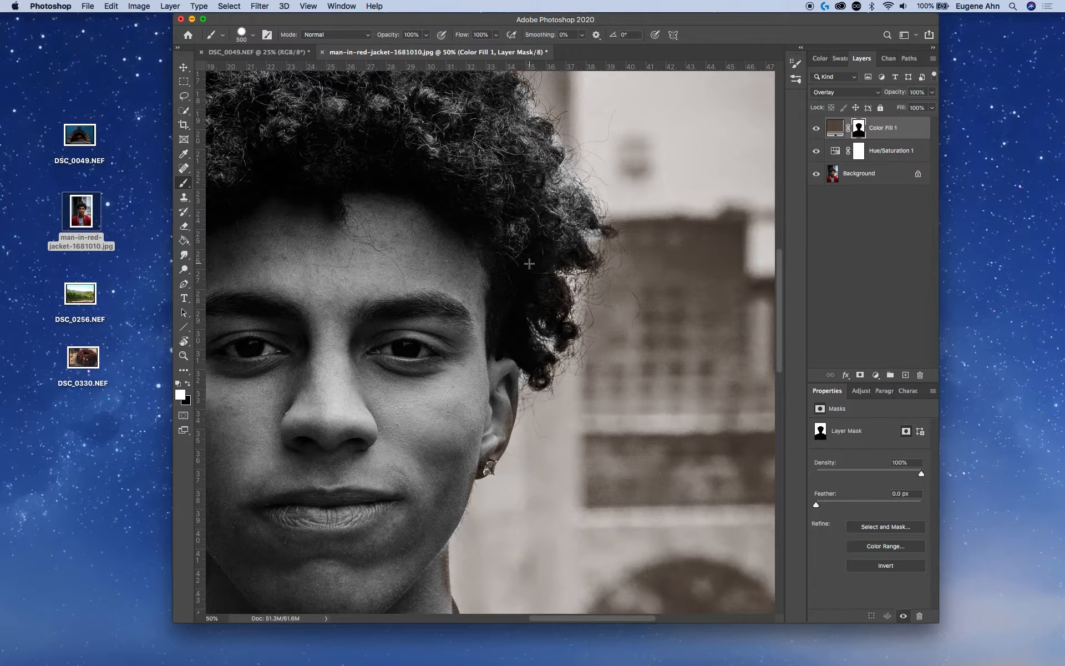
pyautogui.press('[')
pyautogui.press('[')
pyautogui.press('[')
pyautogui.press('[')
pyautogui.press('[')
# - Add a dark green solid colour fill layer above Color Fill 1
pyautogui.press('z')
pyautogui.keyDown('alt'); pyautogui.click(407, 327); pyautogui.keyUp('alt')
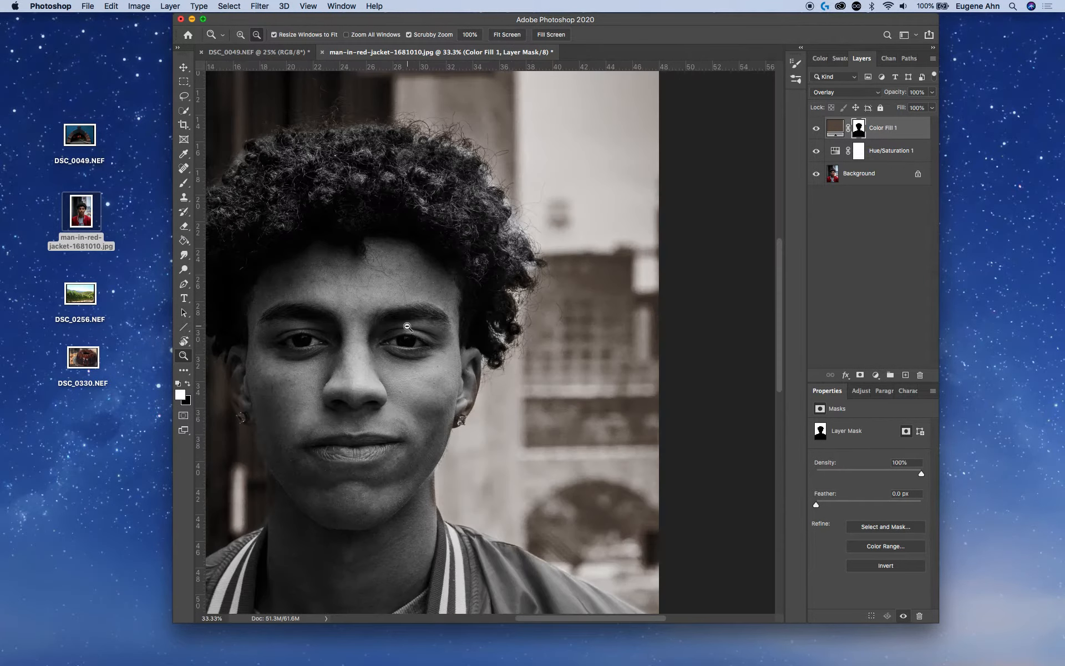
pyautogui.keyDown('alt'); pyautogui.click(406, 327); pyautogui.keyUp('alt')
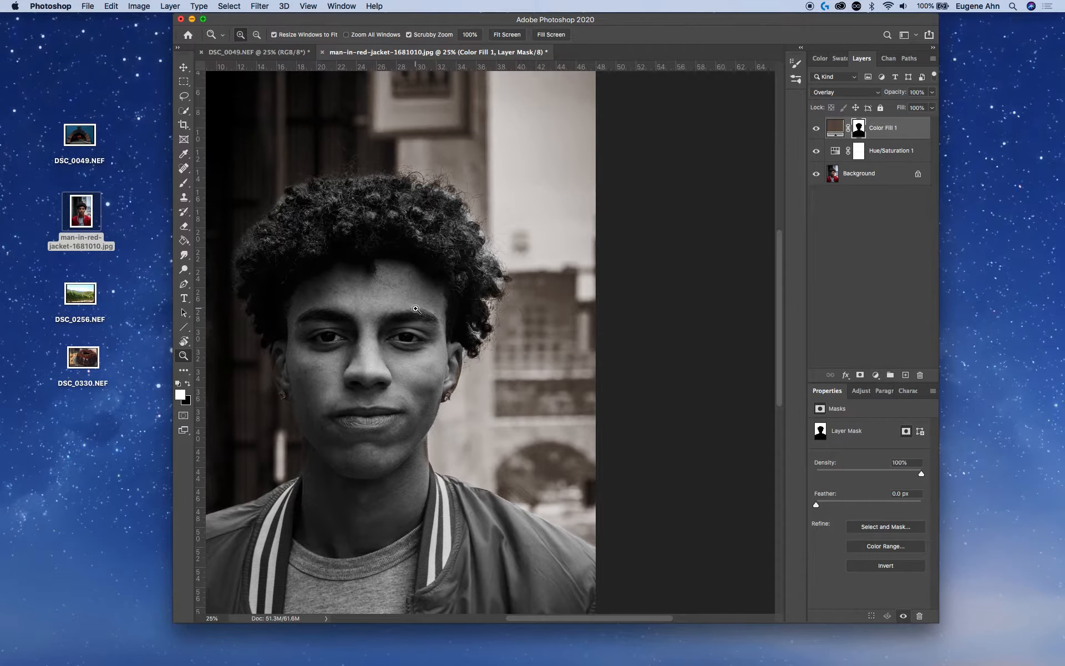
pyautogui.moveTo(367, 323); pyautogui.dragTo(484, 293)
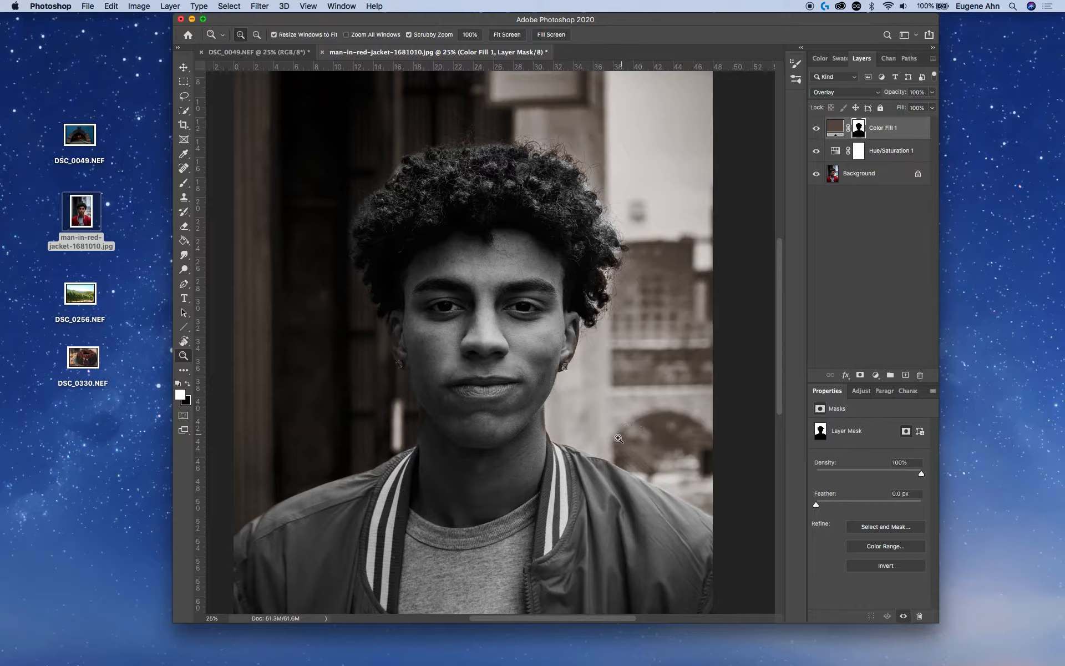
pyautogui.moveTo(556, 450); pyautogui.dragTo(502, 305)
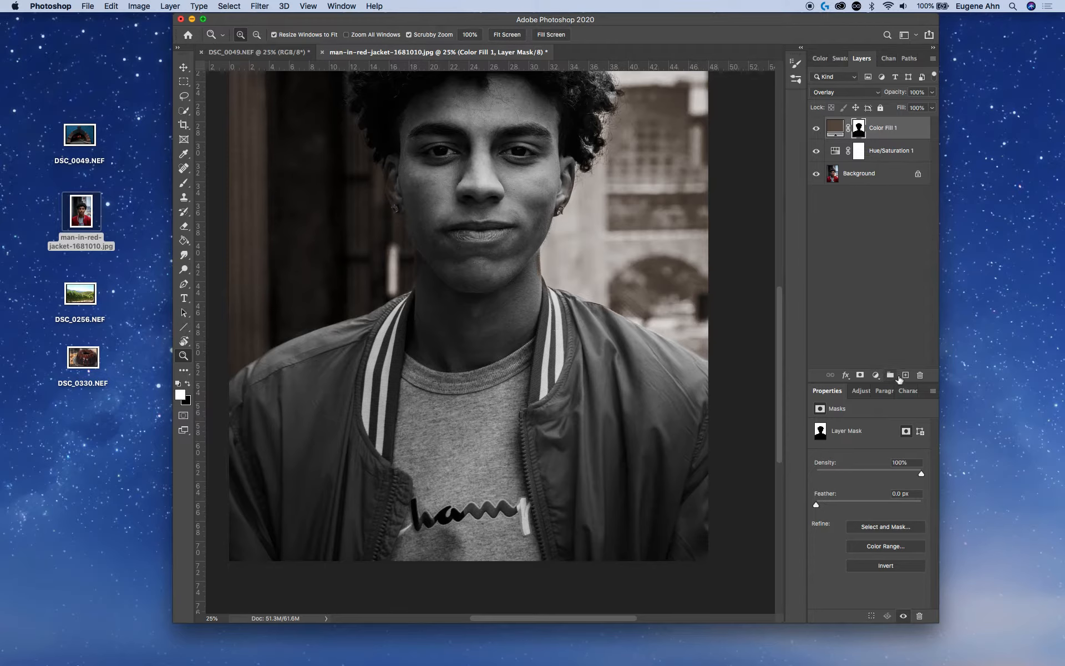
pyautogui.click(876, 375)
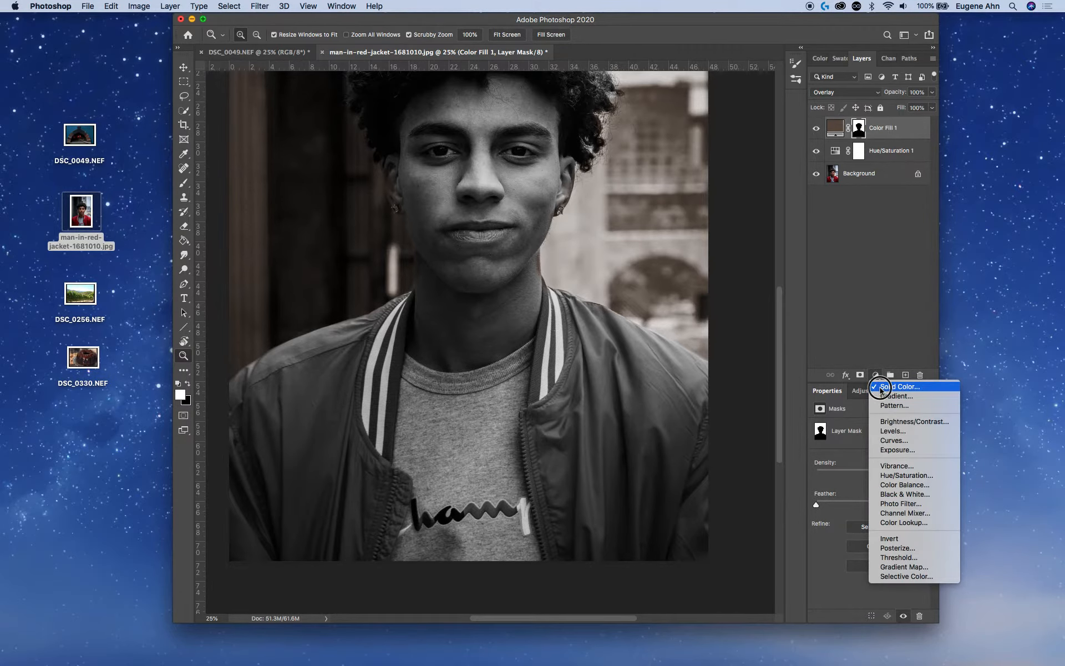
pyautogui.click(881, 389)
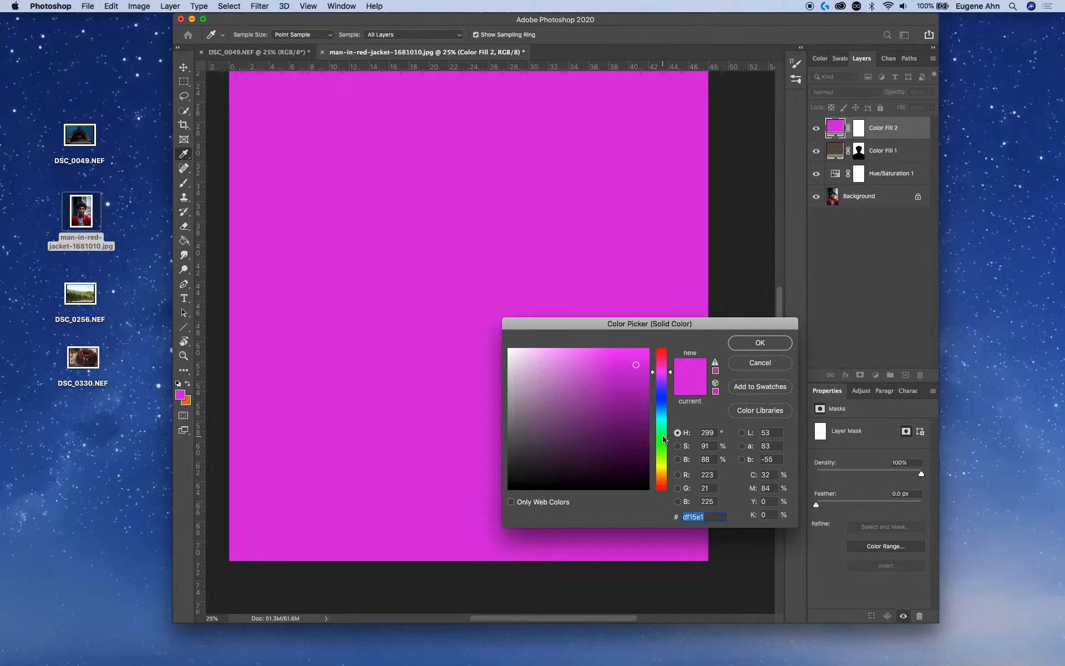
pyautogui.moveTo(660, 415); pyautogui.dragTo(663, 441)
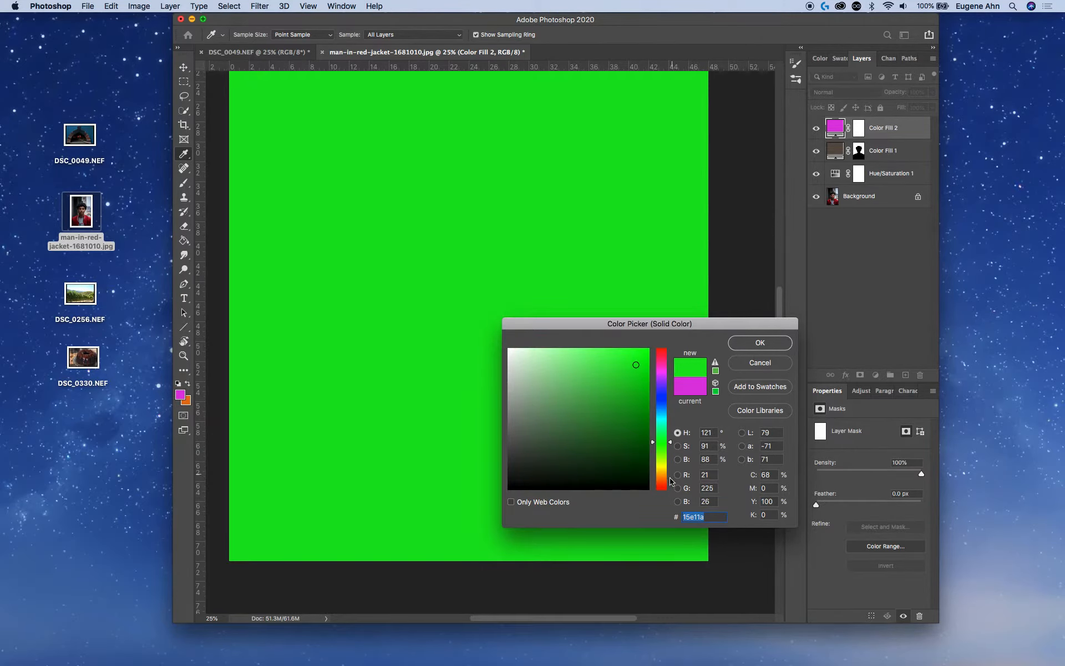
pyautogui.click(634, 442)
pyautogui.click(772, 347)
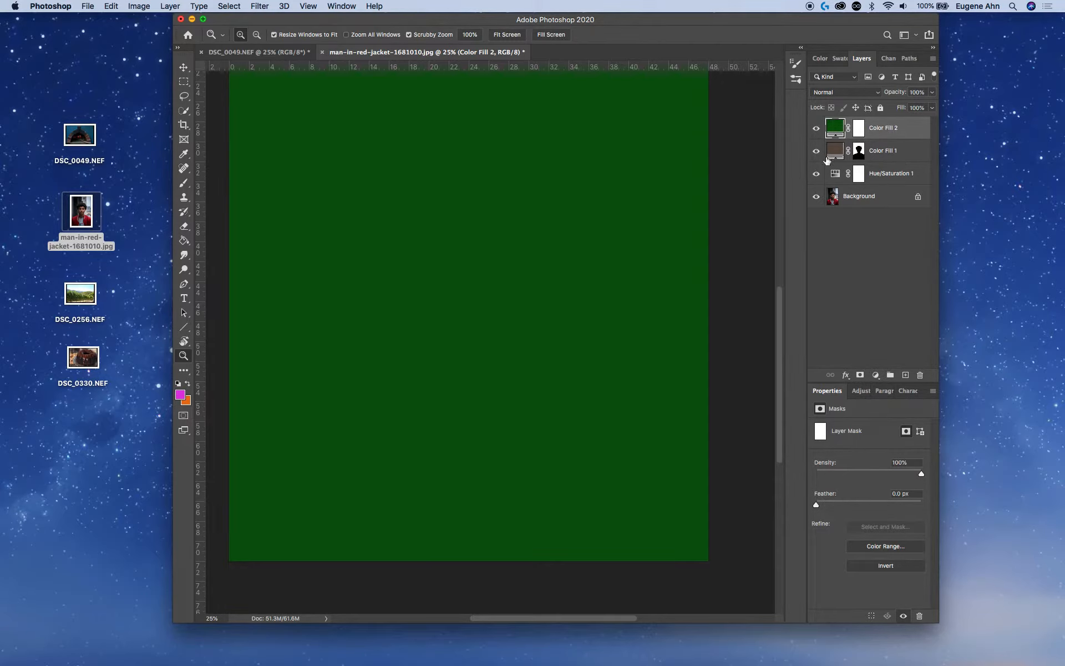
# - Fill the Color Fill 2 layer mask with black to hide the green fill completely
pyautogui.click(859, 130)
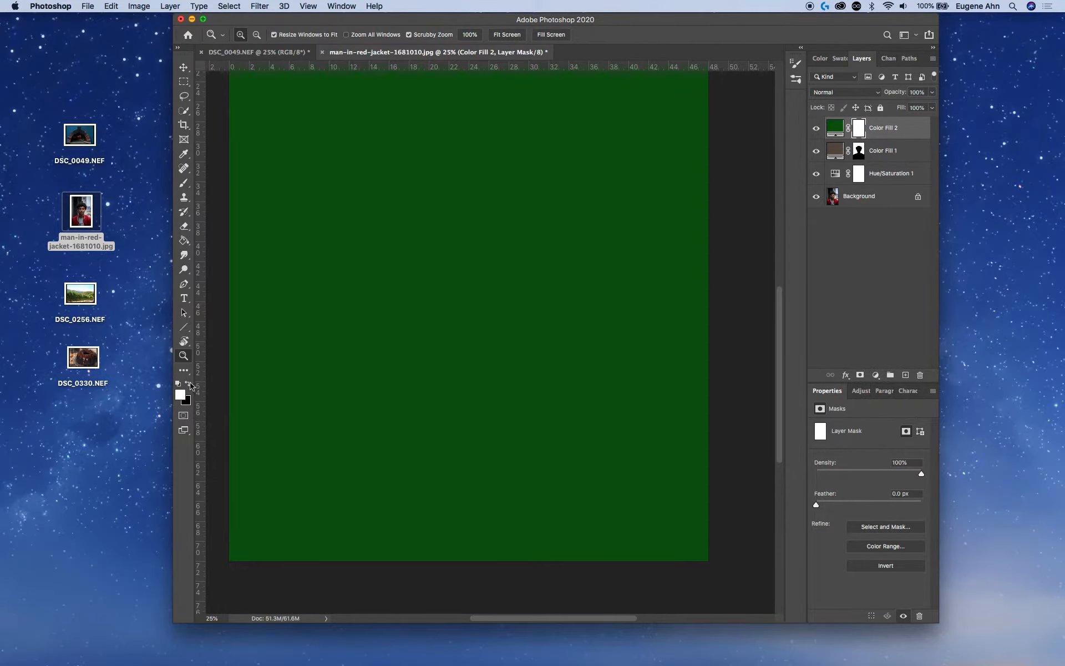
pyautogui.press('x')
pyautogui.press('b')
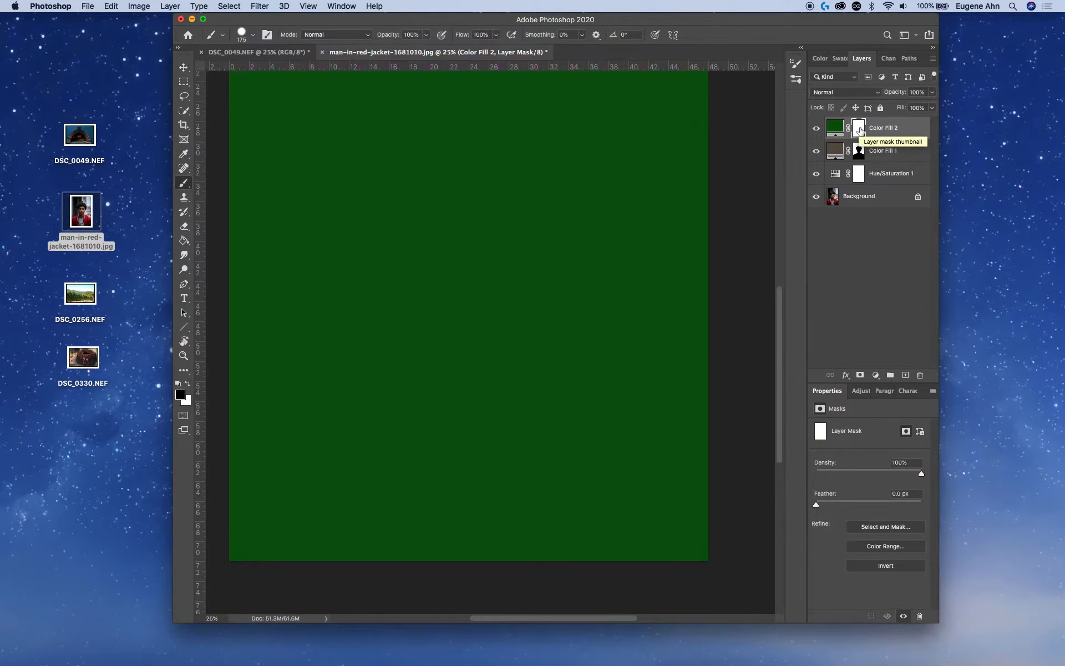
pyautogui.press('g')
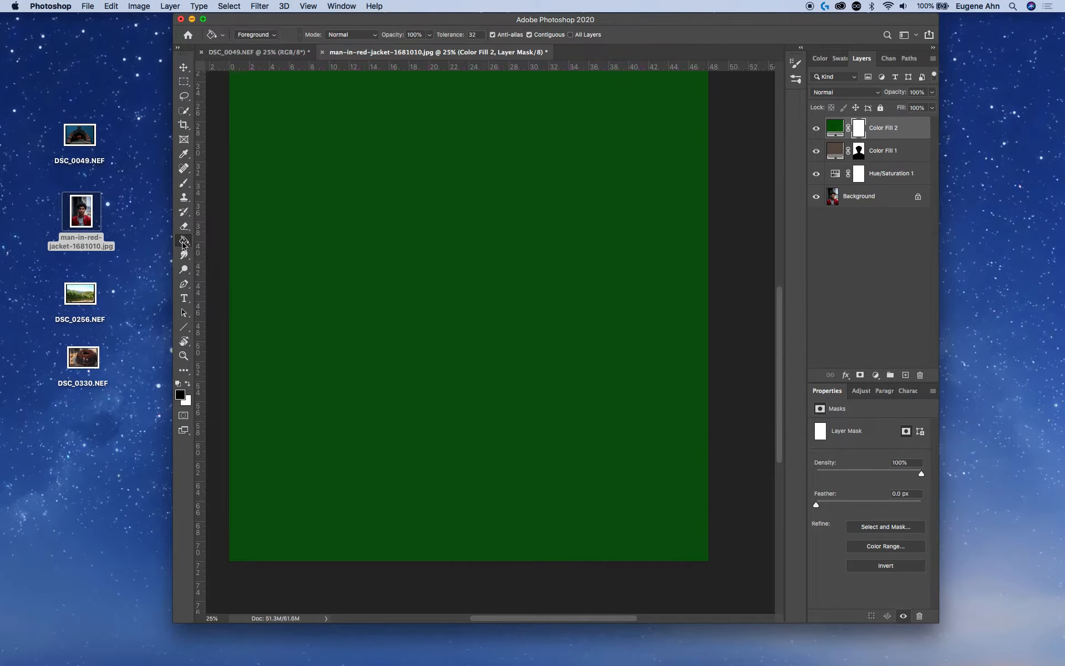
pyautogui.click(521, 219)
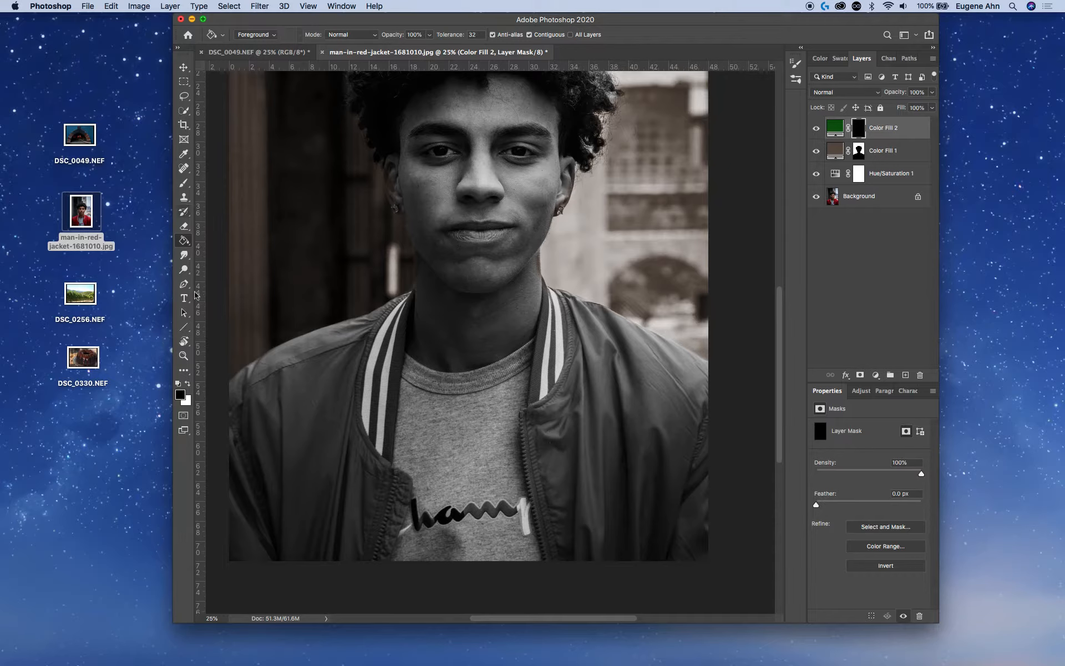
# - Select both halves of the jacket on the Background layer with the Quick Selection tool
pyautogui.click(863, 202)
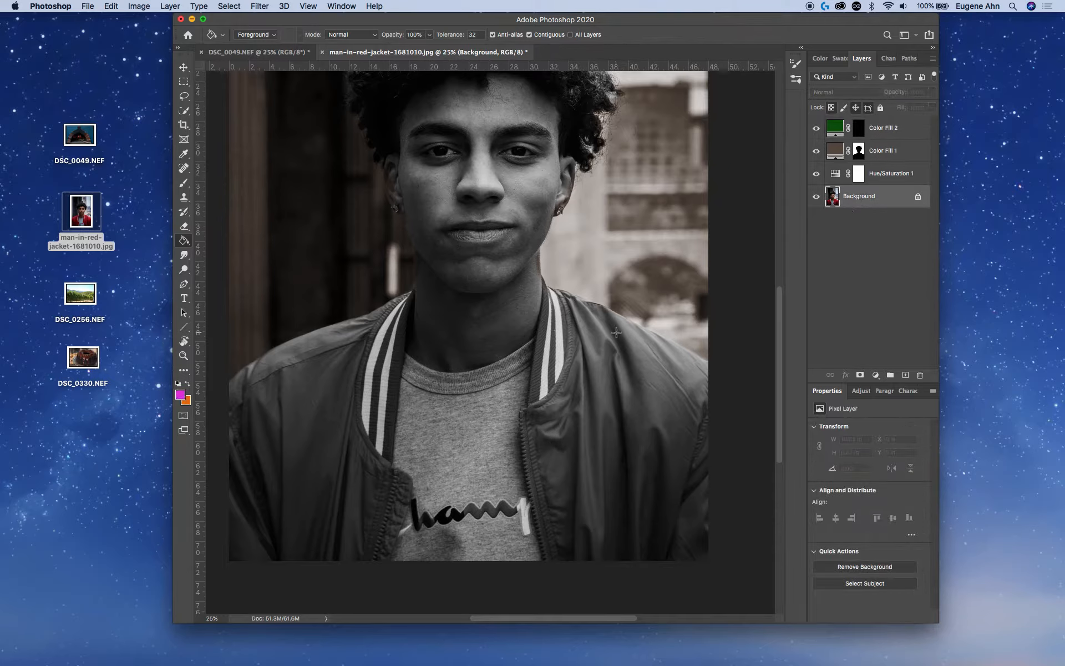
pyautogui.click(185, 111)
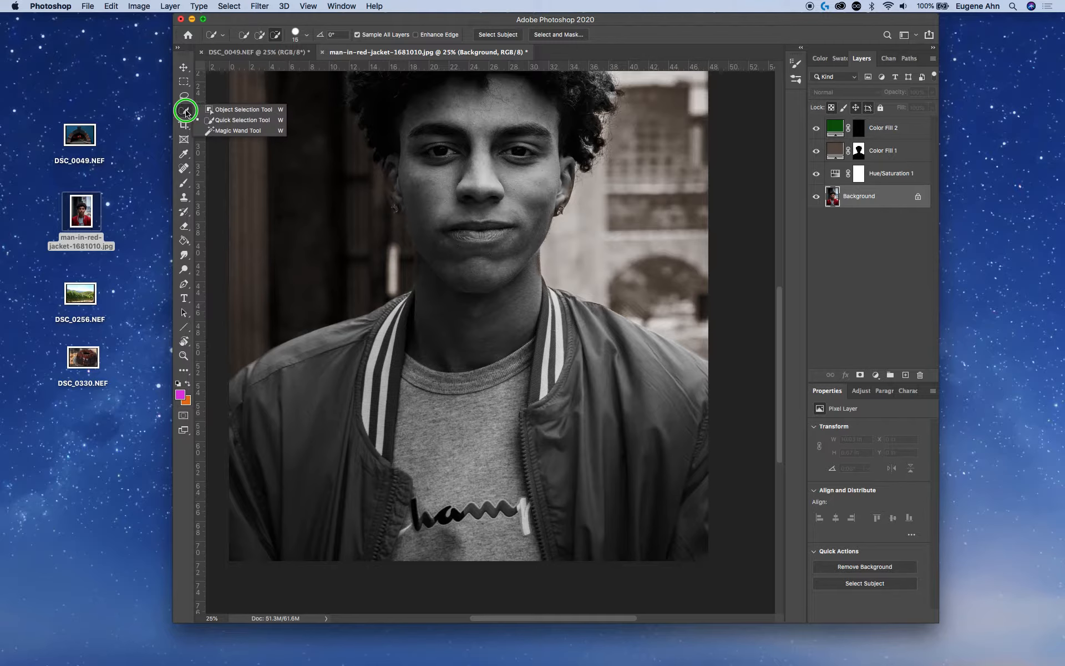
pyautogui.click(220, 120)
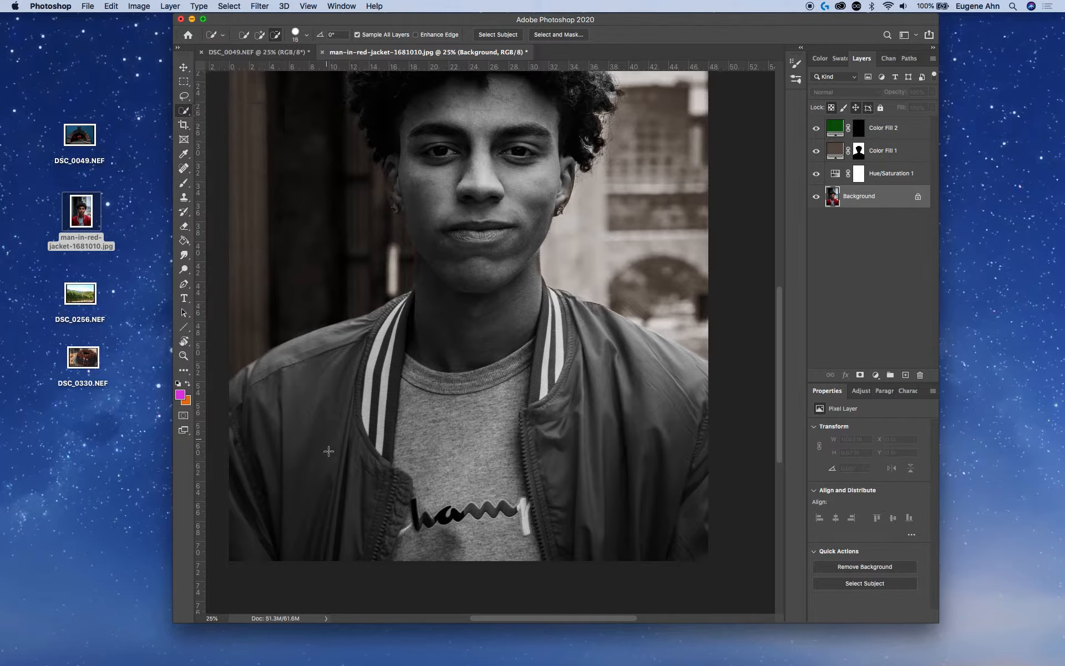
pyautogui.moveTo(247, 473); pyautogui.dragTo(274, 409)
pyautogui.click(259, 34)
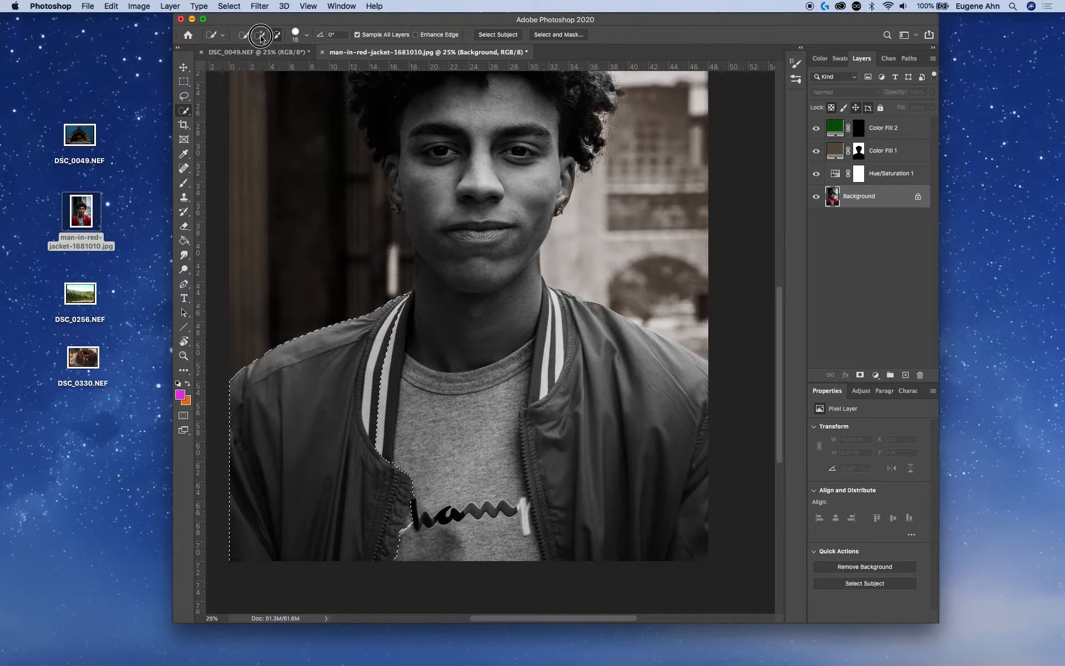
pyautogui.moveTo(619, 352)
pyautogui.mouseDown()
pyautogui.moveTo(688, 457)
pyautogui.moveTo(699, 491)
pyautogui.moveTo(688, 529)
pyautogui.moveTo(559, 368)
pyautogui.moveTo(539, 363)
pyautogui.moveTo(540, 382)
pyautogui.moveTo(547, 320)
pyautogui.mouseUp()
pyautogui.moveTo(581, 315)
pyautogui.mouseDown()
pyautogui.moveTo(650, 350)
pyautogui.moveTo(582, 316)
pyautogui.moveTo(597, 341)
pyautogui.mouseUp()
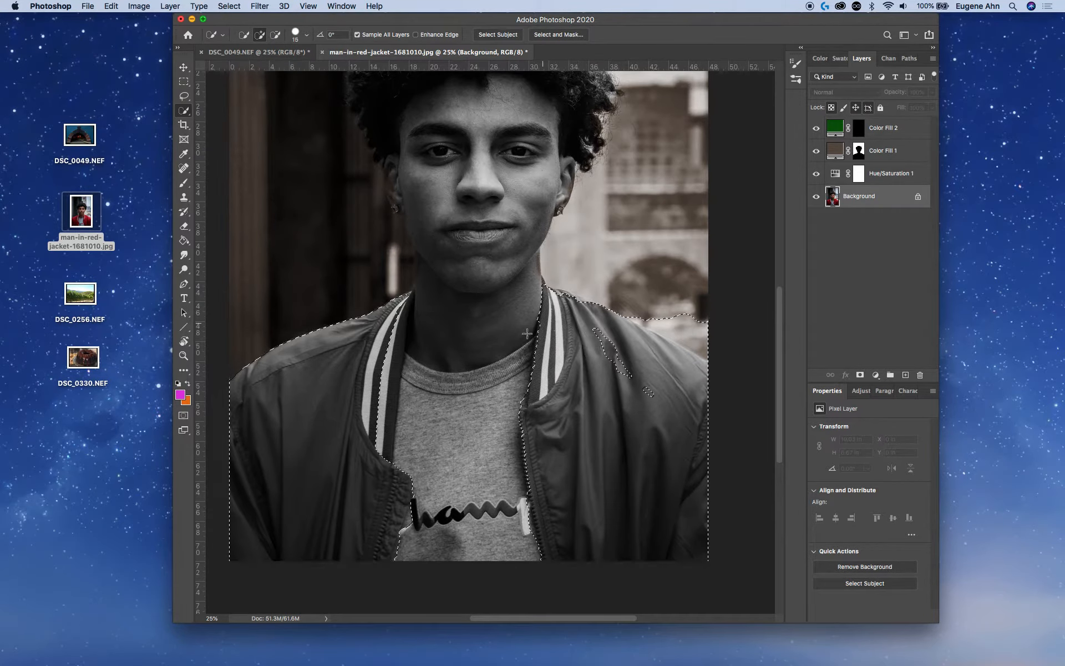
# - Extend the jacket selection along the striped collar's inner edge, and subtract the parts spilling onto the shirt and background
pyautogui.moveTo(389, 386); pyautogui.dragTo(389, 462)
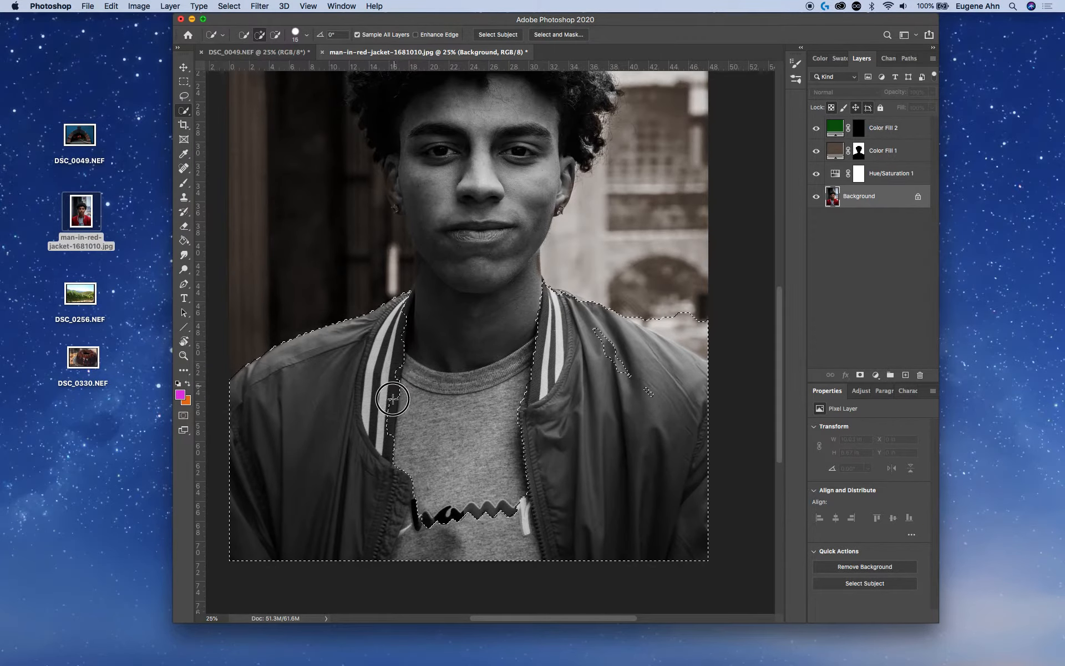
pyautogui.moveTo(398, 379)
pyautogui.mouseDown()
pyautogui.moveTo(389, 424)
pyautogui.moveTo(525, 443)
pyautogui.moveTo(557, 347)
pyautogui.mouseUp()
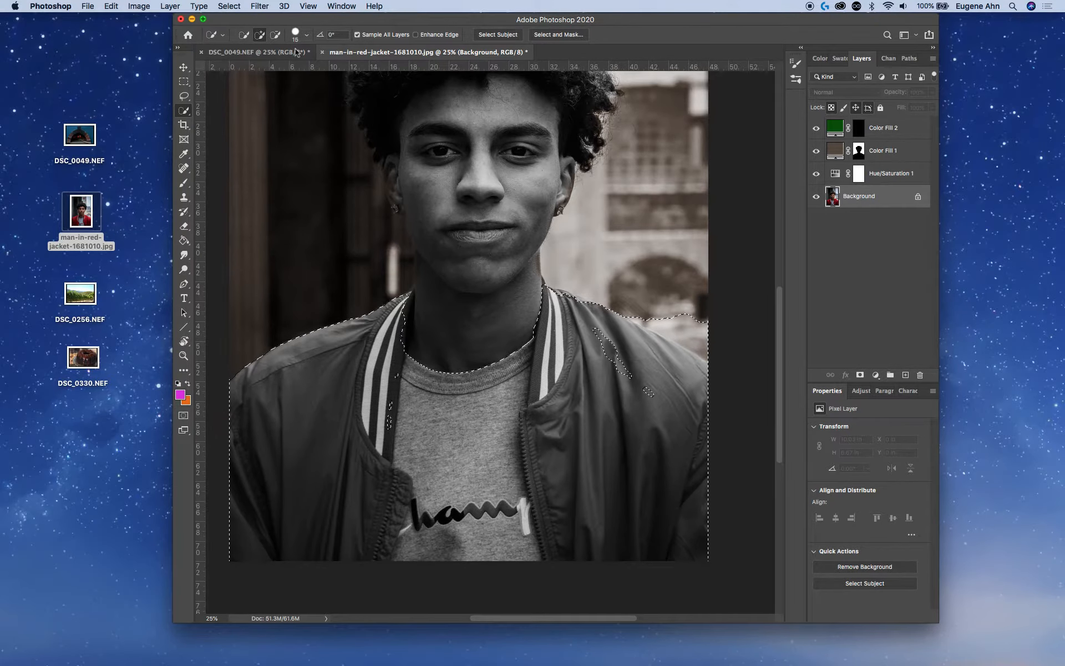
pyautogui.click(275, 35)
pyautogui.moveTo(413, 383)
pyautogui.mouseDown()
pyautogui.moveTo(459, 469)
pyautogui.moveTo(460, 521)
pyautogui.moveTo(459, 552)
pyautogui.moveTo(410, 559)
pyautogui.mouseUp()
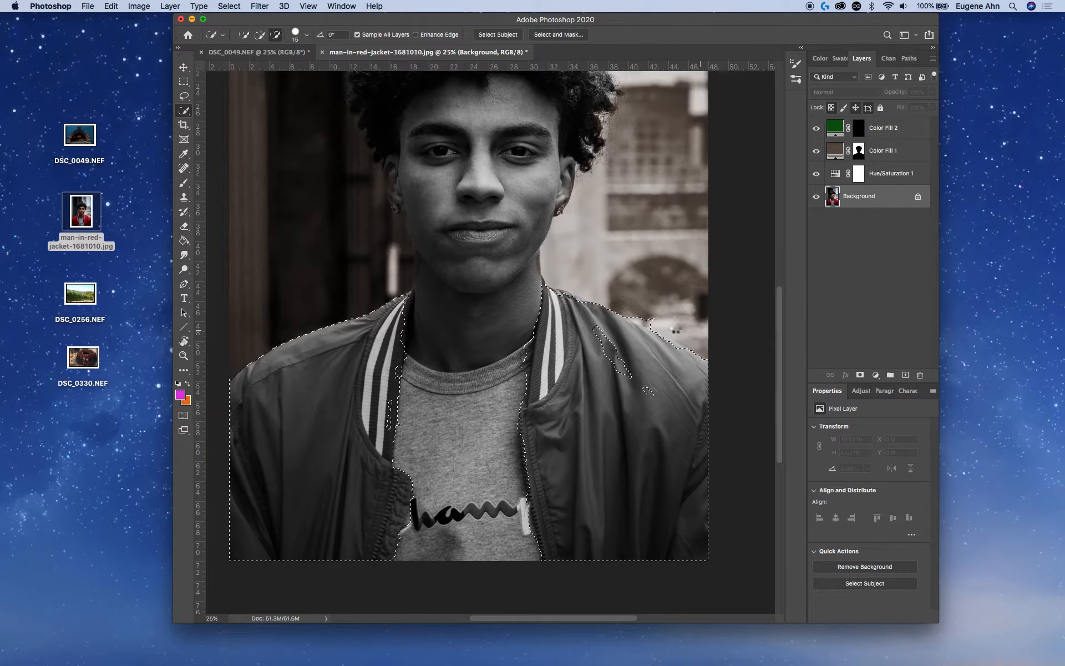
pyautogui.click(259, 34)
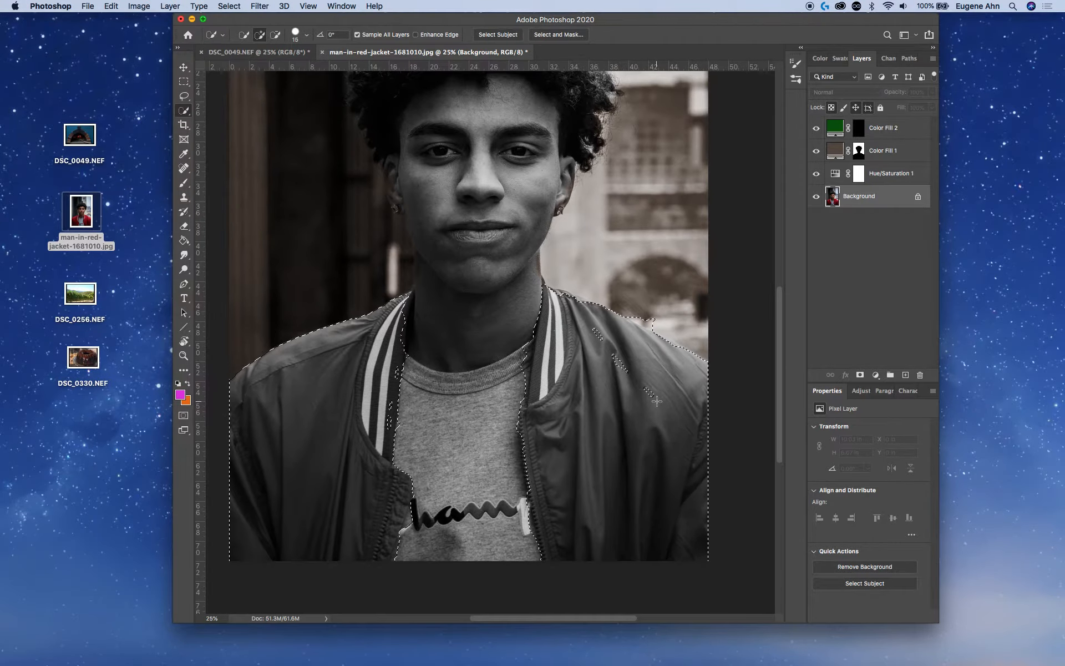
# - Paint white on the Color Fill 2 mask inside the selection to cover the whole jacket in green, enlarging the brush to 700 px
pyautogui.click(858, 135)
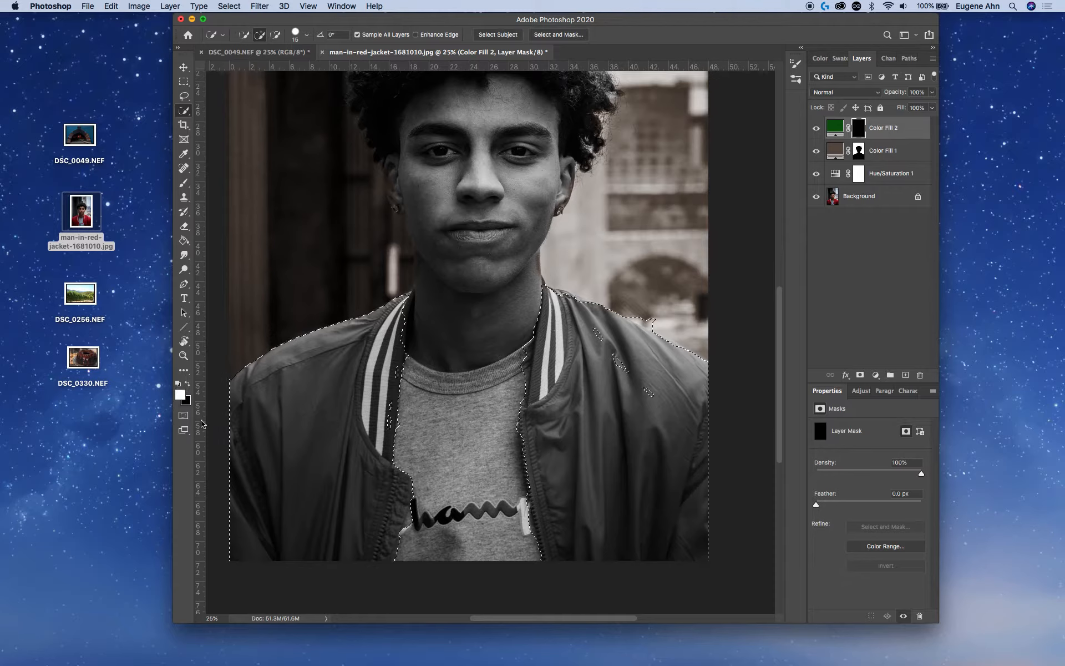
pyautogui.click(184, 183)
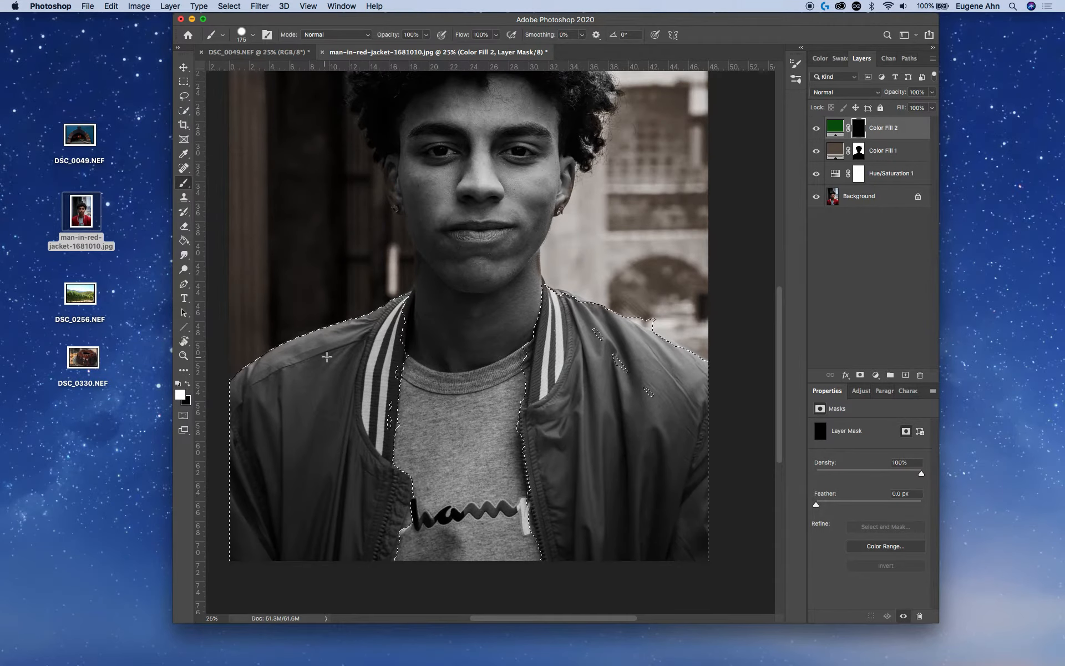
pyautogui.moveTo(311, 360)
pyautogui.mouseDown()
pyautogui.moveTo(274, 412)
pyautogui.moveTo(343, 353)
pyautogui.mouseUp()
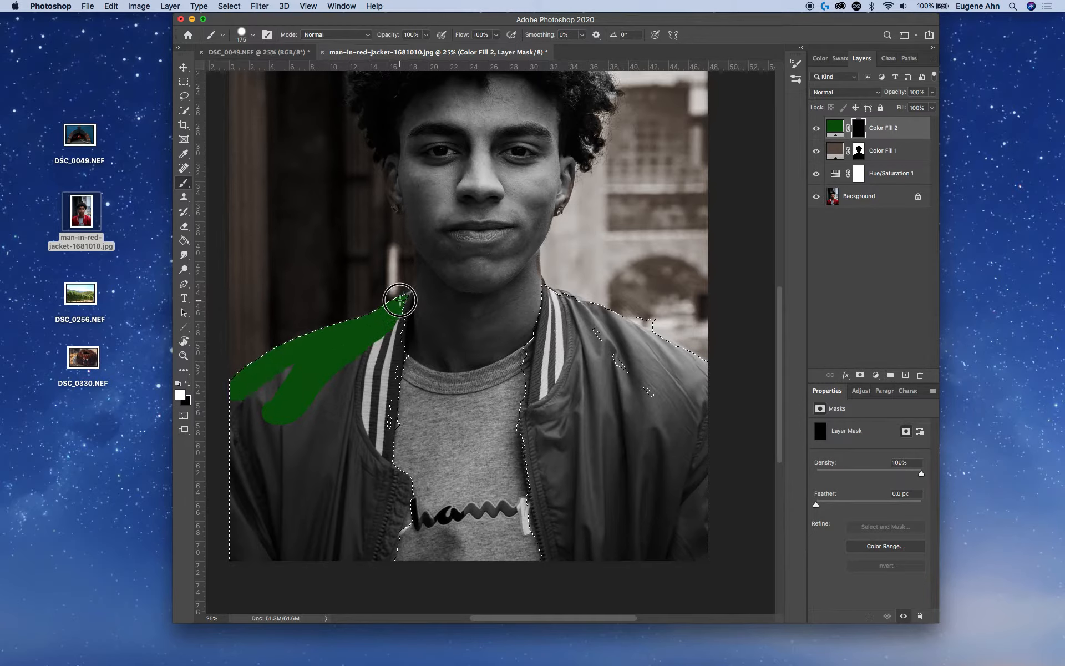
pyautogui.moveTo(374, 481); pyautogui.dragTo(288, 378)
pyautogui.moveTo(224, 436)
pyautogui.mouseDown()
pyautogui.moveTo(265, 422)
pyautogui.moveTo(296, 469)
pyautogui.mouseUp()
pyautogui.press(']')
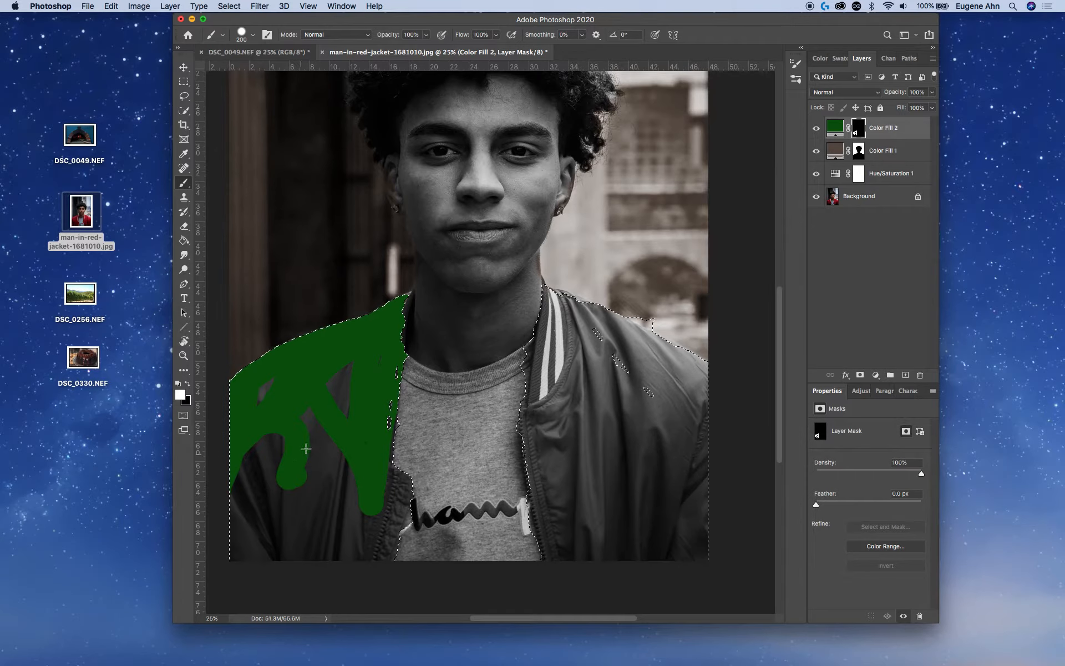
pyautogui.press(']')
pyautogui.press(']')
pyautogui.press(']')
pyautogui.press(']')
pyautogui.moveTo(349, 376)
pyautogui.mouseDown()
pyautogui.moveTo(280, 389)
pyautogui.moveTo(241, 519)
pyautogui.moveTo(282, 534)
pyautogui.moveTo(324, 594)
pyautogui.moveTo(386, 381)
pyautogui.mouseUp()
pyautogui.moveTo(609, 324)
pyautogui.mouseDown()
pyautogui.moveTo(571, 588)
pyautogui.moveTo(647, 559)
pyautogui.moveTo(678, 478)
pyautogui.mouseUp()
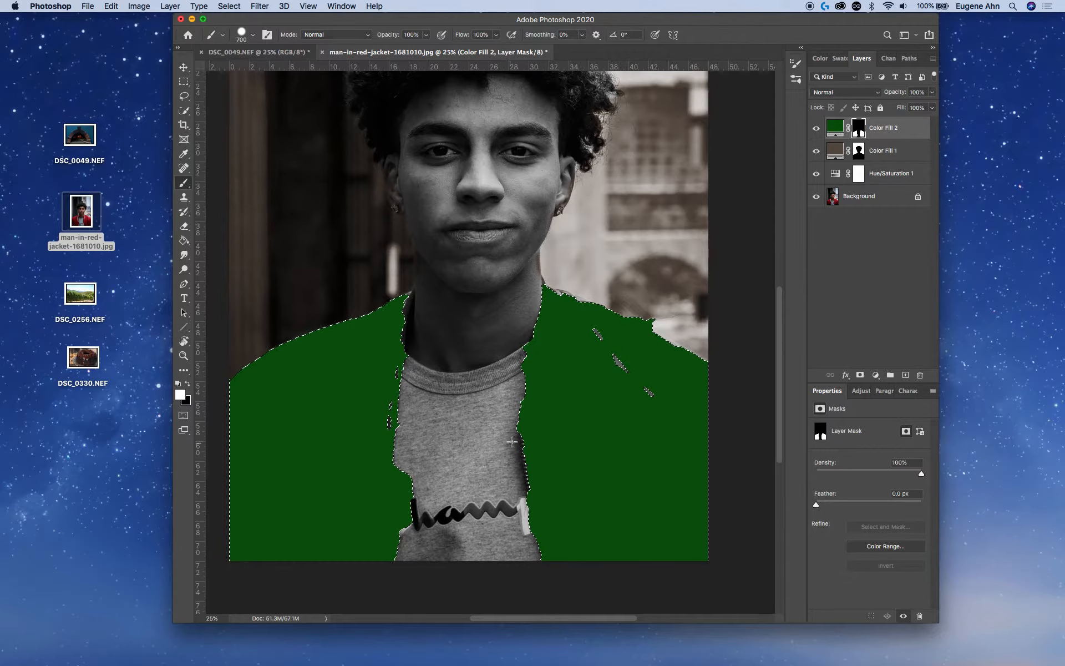
# - Deselect the jacket and set the Color Fill 2 layer's blend mode to Color
pyautogui.press('m')
pyautogui.click(462, 421)
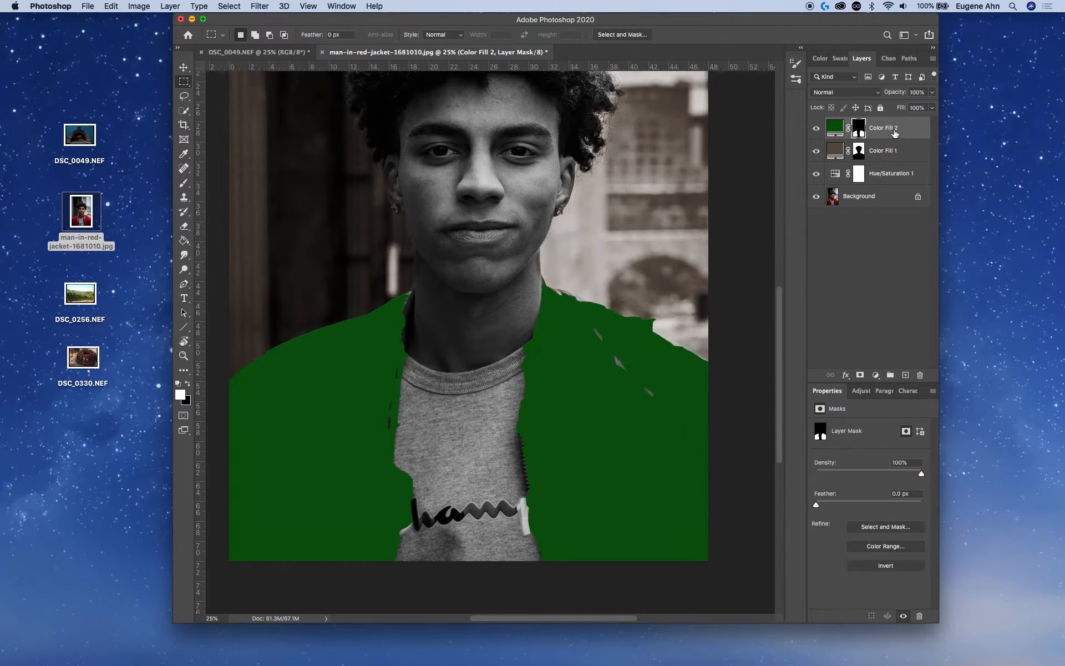
pyautogui.click(858, 93)
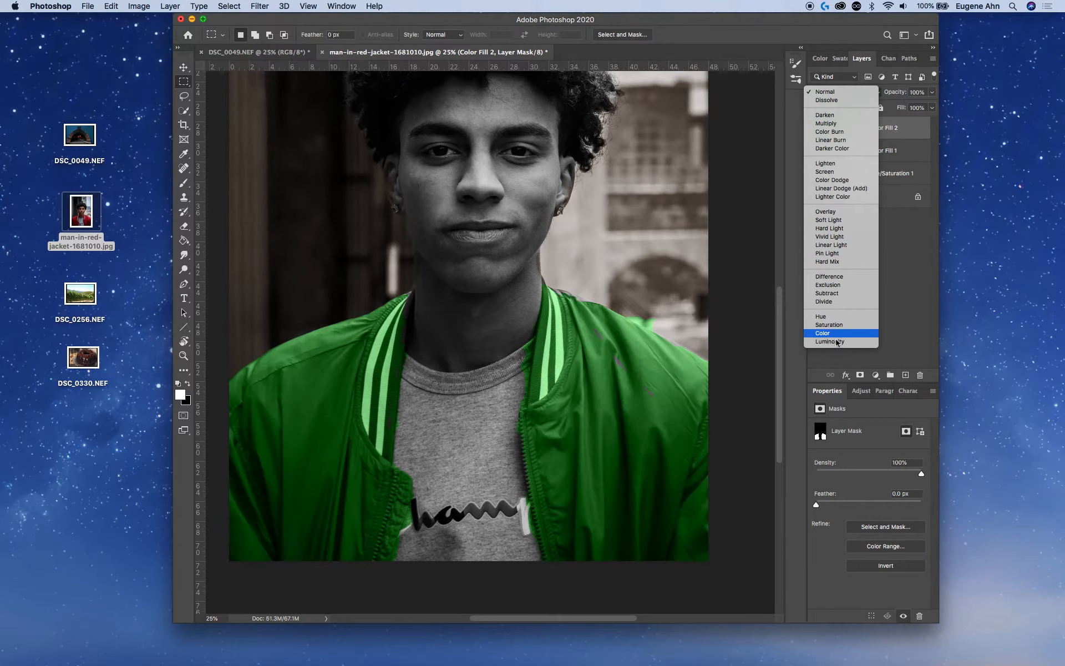
pyautogui.click(837, 334)
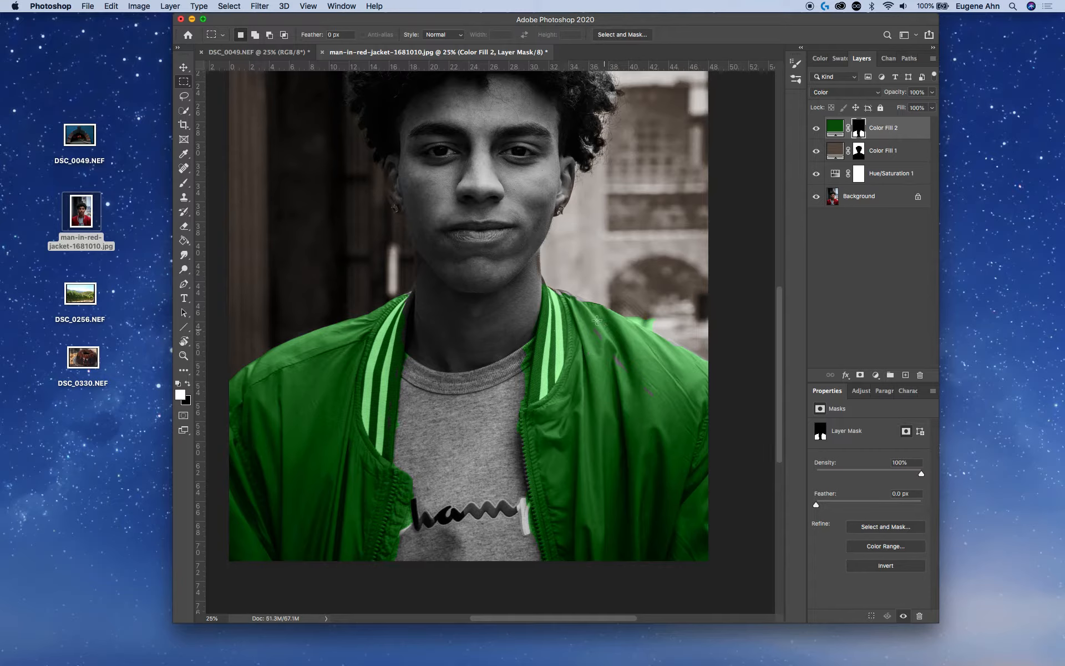
# - Paint white on the Color Fill 2 mask over the uncoloured streaks on the jacket's right shoulder with a 900 px brush
pyautogui.click(890, 135)
pyautogui.click(861, 134)
pyautogui.press('z')
pyautogui.click(620, 360)
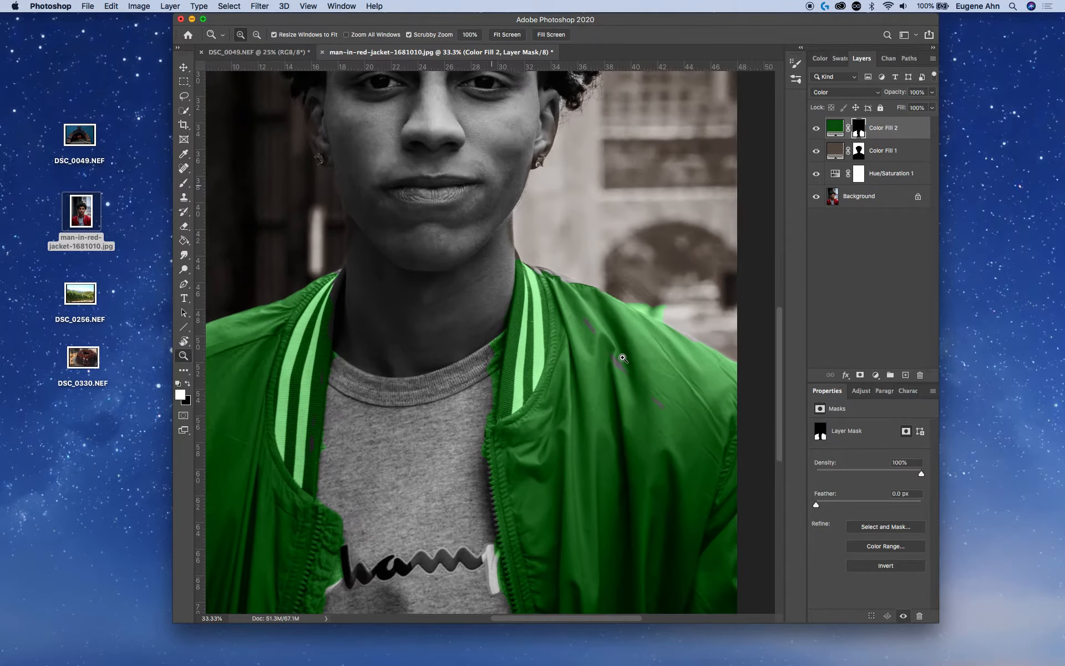
pyautogui.click(620, 360)
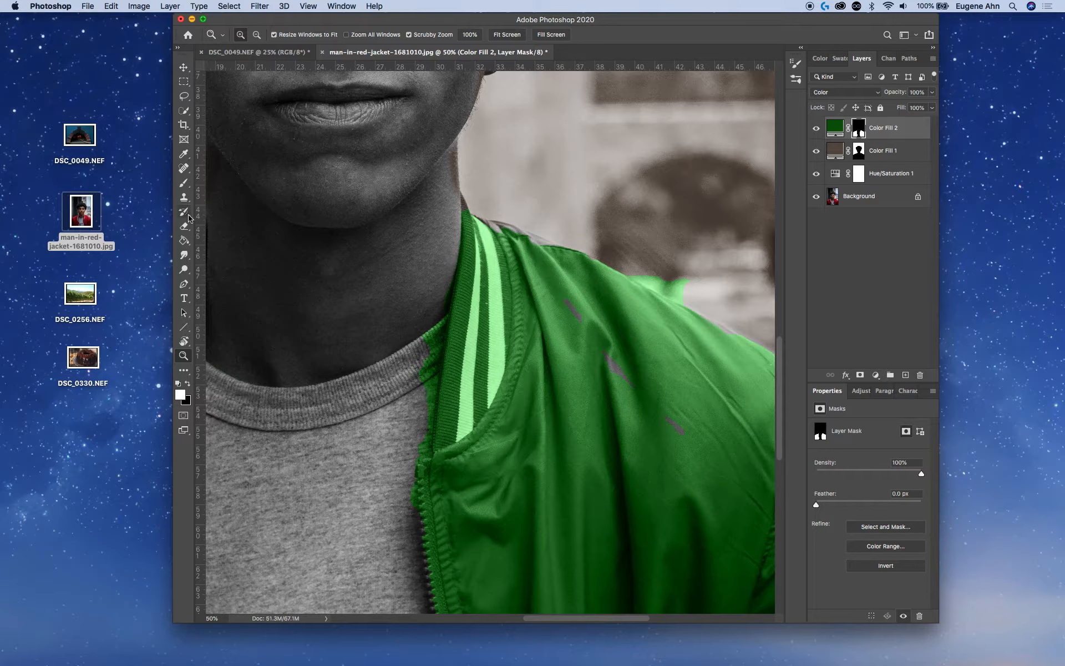
pyautogui.click(184, 182)
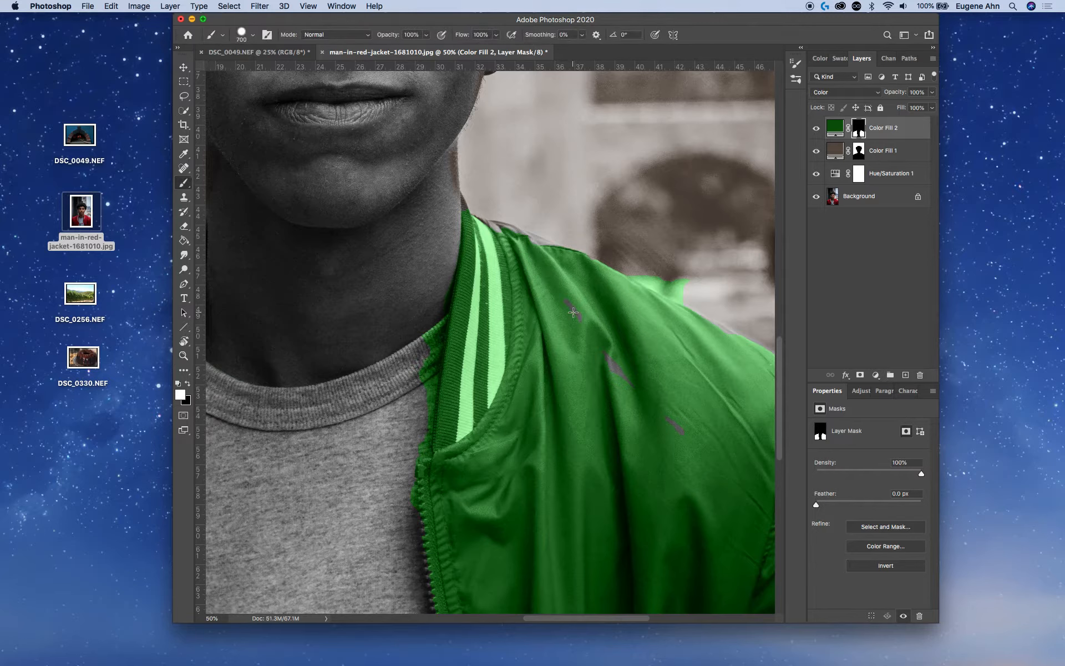
pyautogui.press(']')
pyautogui.moveTo(573, 312); pyautogui.dragTo(630, 366)
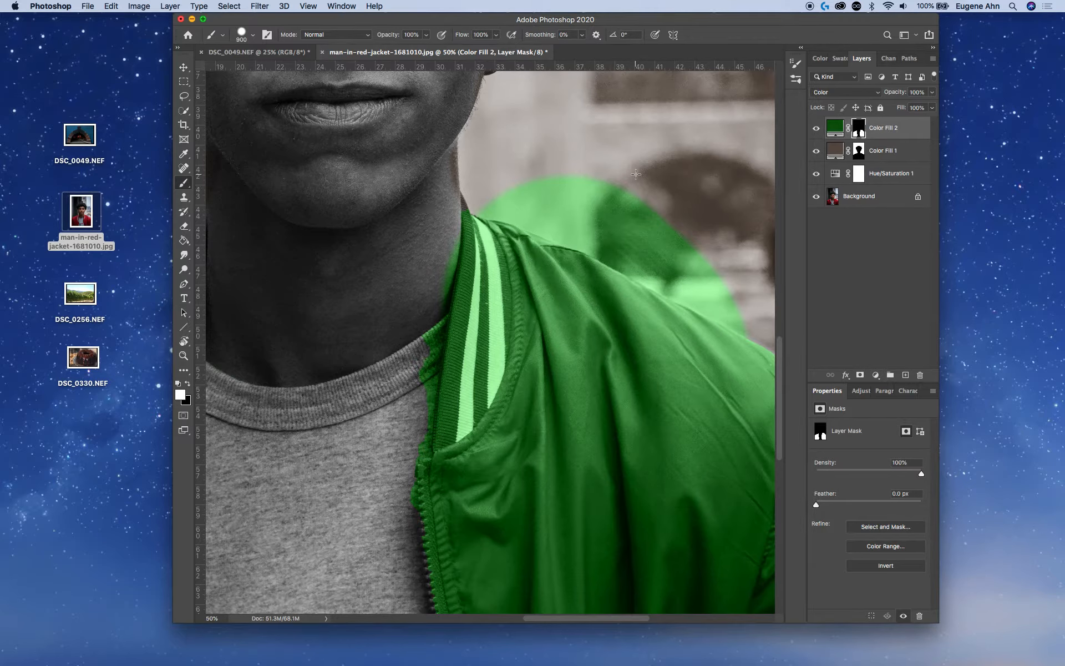
# - Paint black on the Color Fill 2 mask over the background above the right shoulder to remove the green spill
pyautogui.press('x')
pyautogui.press('z')
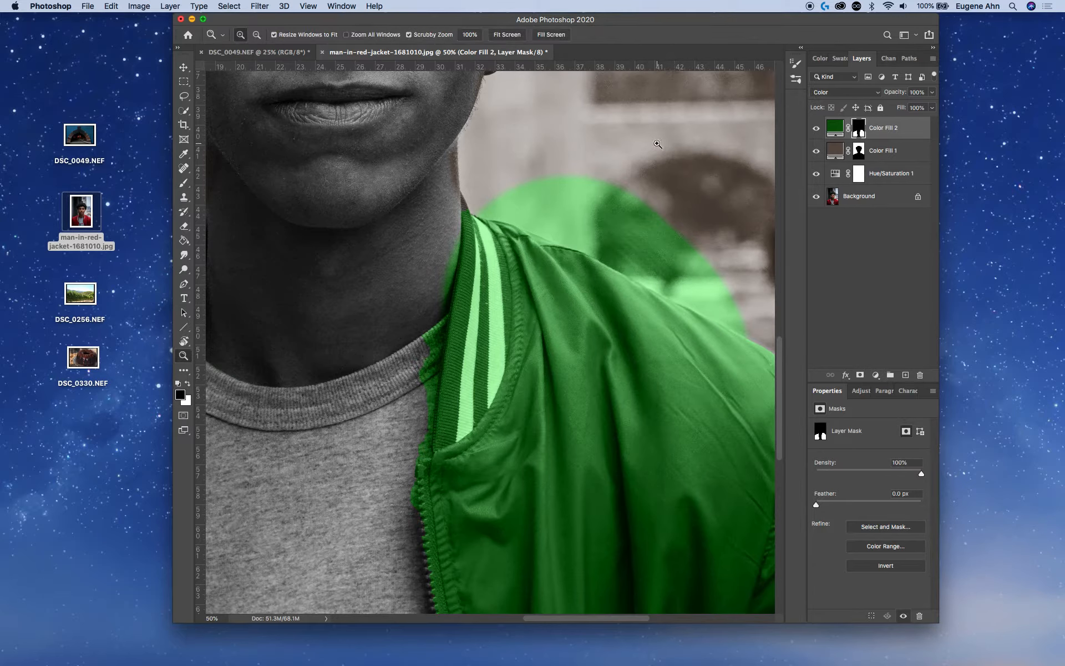
pyautogui.click(183, 183)
pyautogui.moveTo(709, 141)
pyautogui.mouseDown()
pyautogui.moveTo(624, 132)
pyautogui.moveTo(761, 204)
pyautogui.mouseUp()
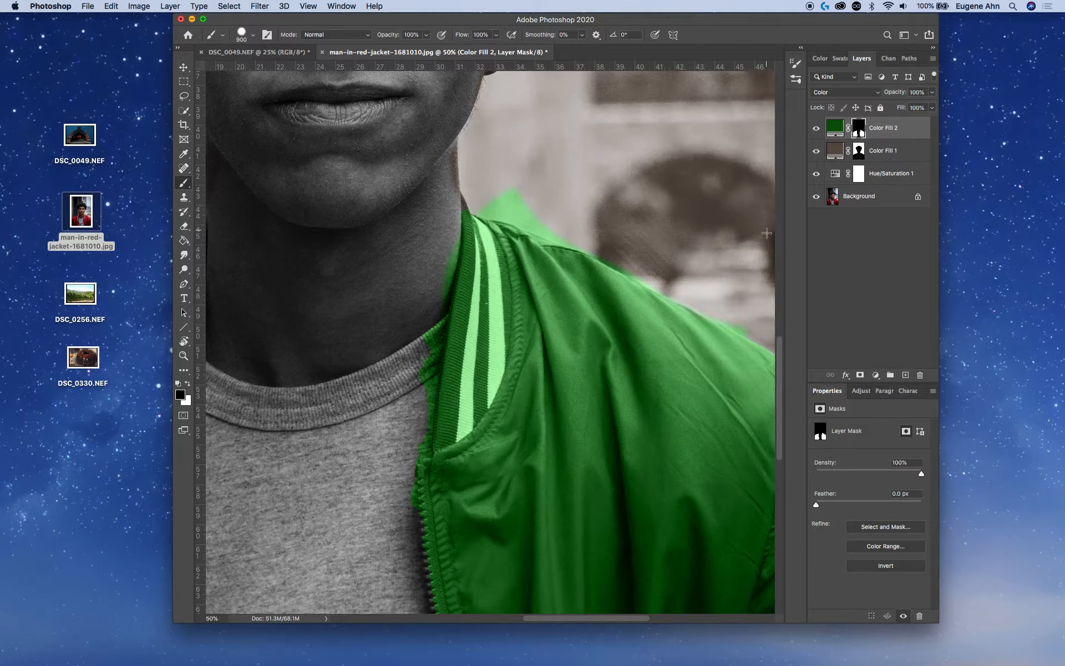
pyautogui.moveTo(630, 142); pyautogui.dragTo(561, 107)
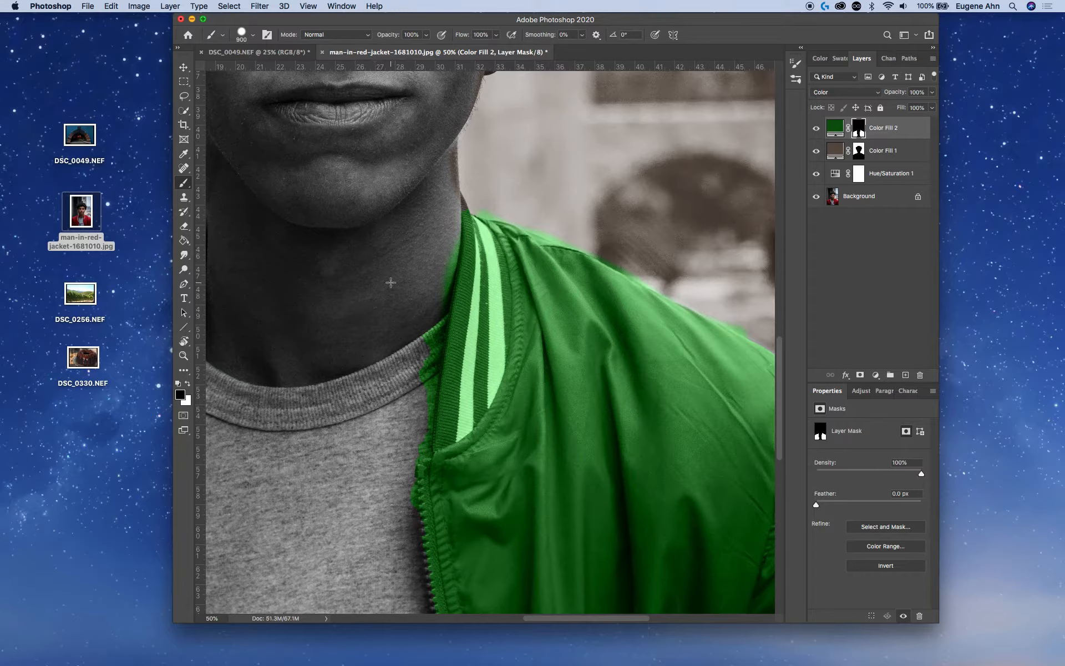
# - Paint black on the Color Fill 2 mask along the shirt's edges to clear the green there, reducing the brush to 400 px
pyautogui.hscroll(-10, 328, 314)
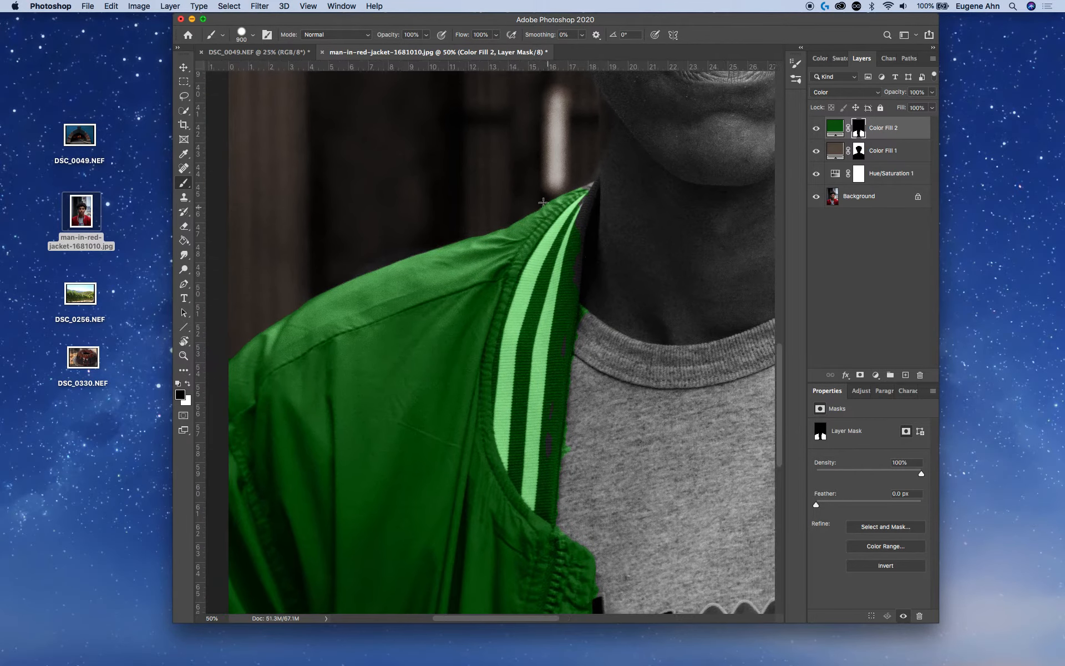
pyautogui.moveTo(683, 450)
pyautogui.mouseDown()
pyautogui.moveTo(610, 376)
pyautogui.moveTo(566, 285)
pyautogui.moveTo(588, 302)
pyautogui.mouseUp()
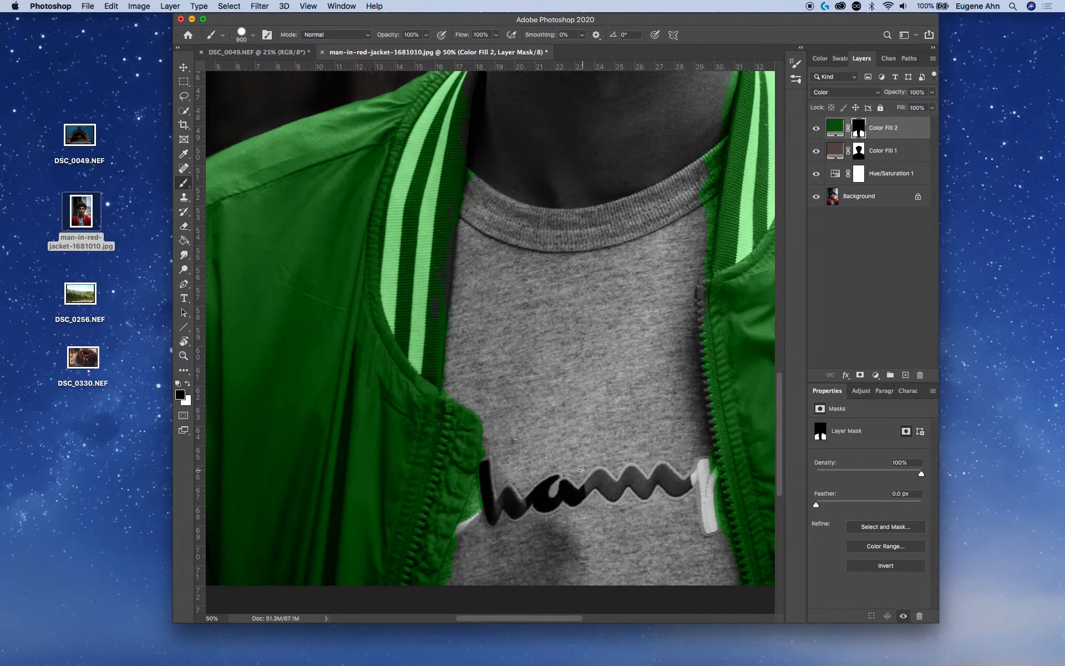
pyautogui.scroll(-5, 586, 476)
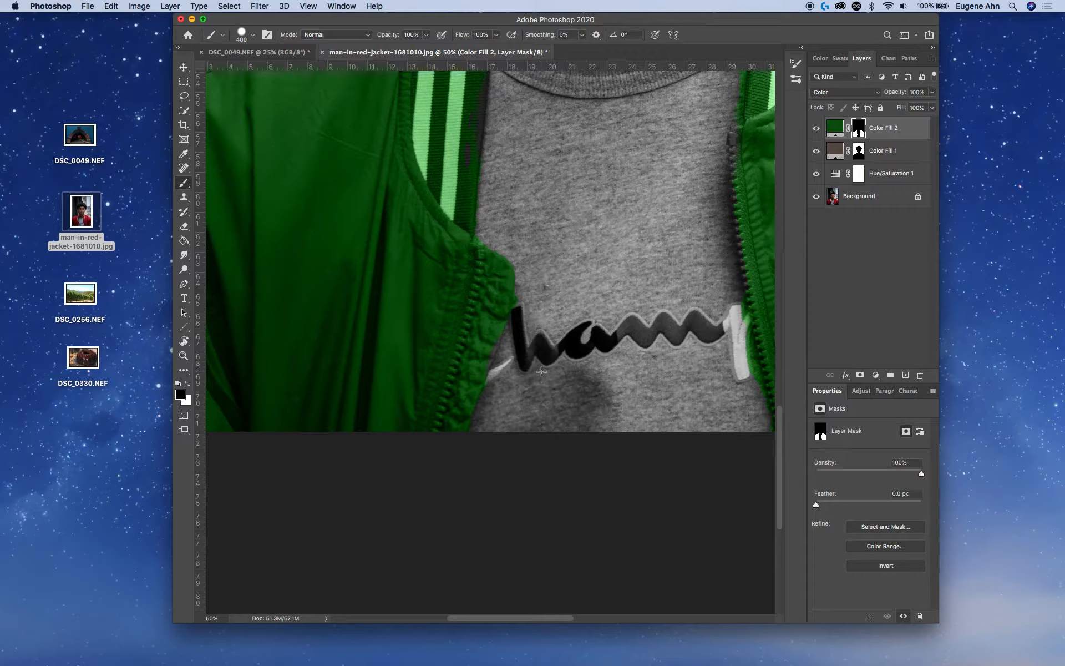
# - Paint white on the Color Fill 2 mask over the left striped collar's gaps up to its tip, reducing the brush to 90 px
pyautogui.press('x')
pyautogui.scroll(5, 561, 166)
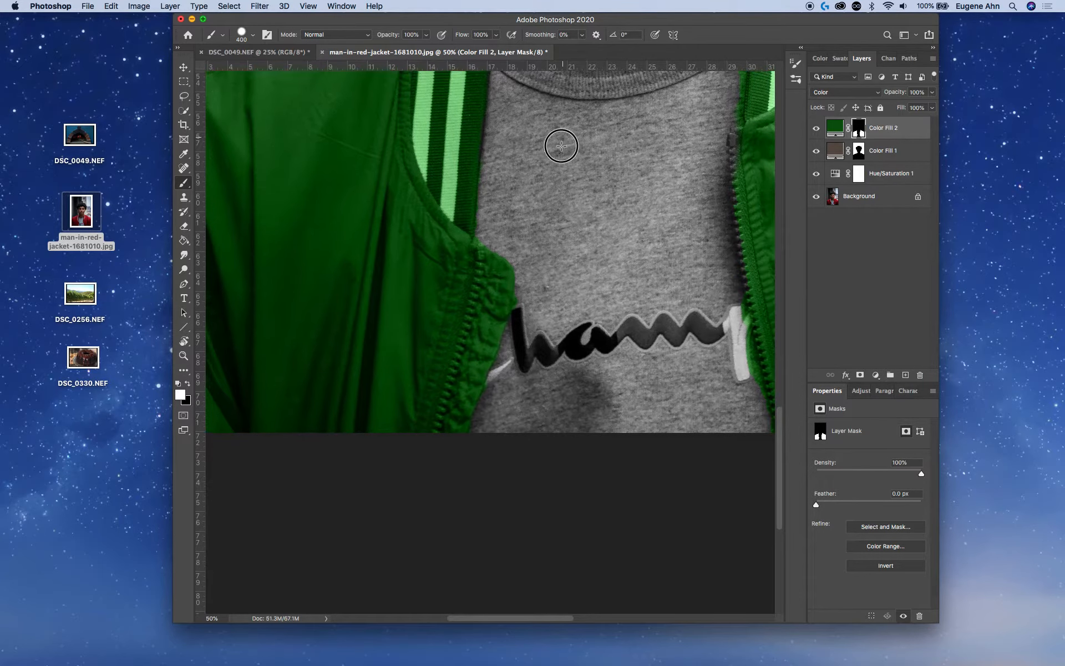
pyautogui.moveTo(412, 241)
pyautogui.mouseDown()
pyautogui.moveTo(422, 234)
pyautogui.moveTo(431, 156)
pyautogui.mouseUp()
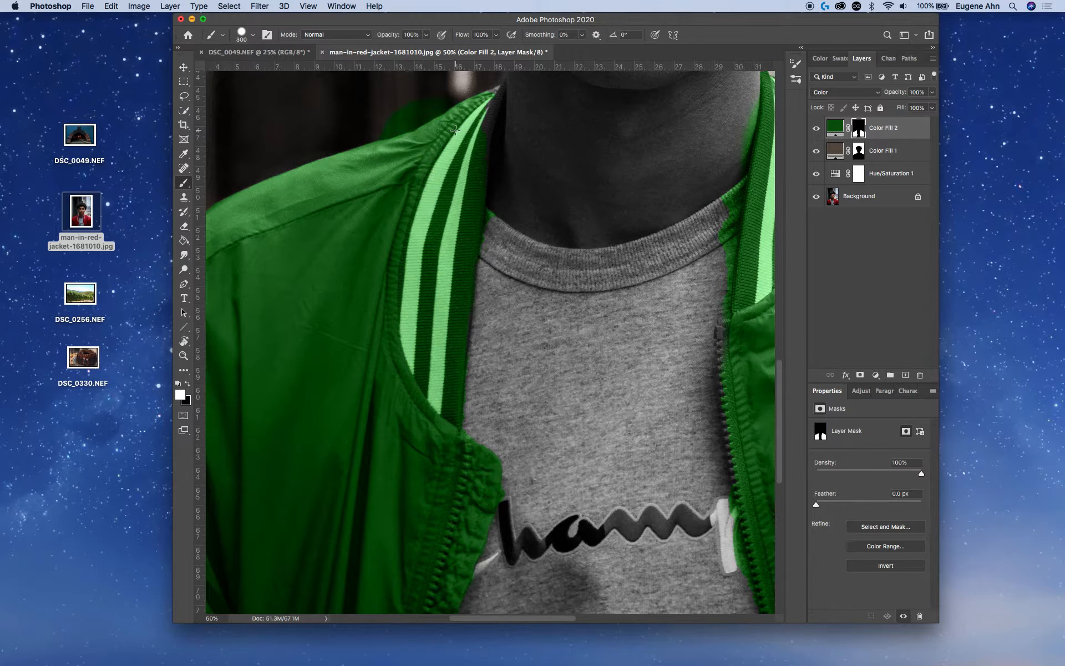
pyautogui.press('[')
pyautogui.press('[')
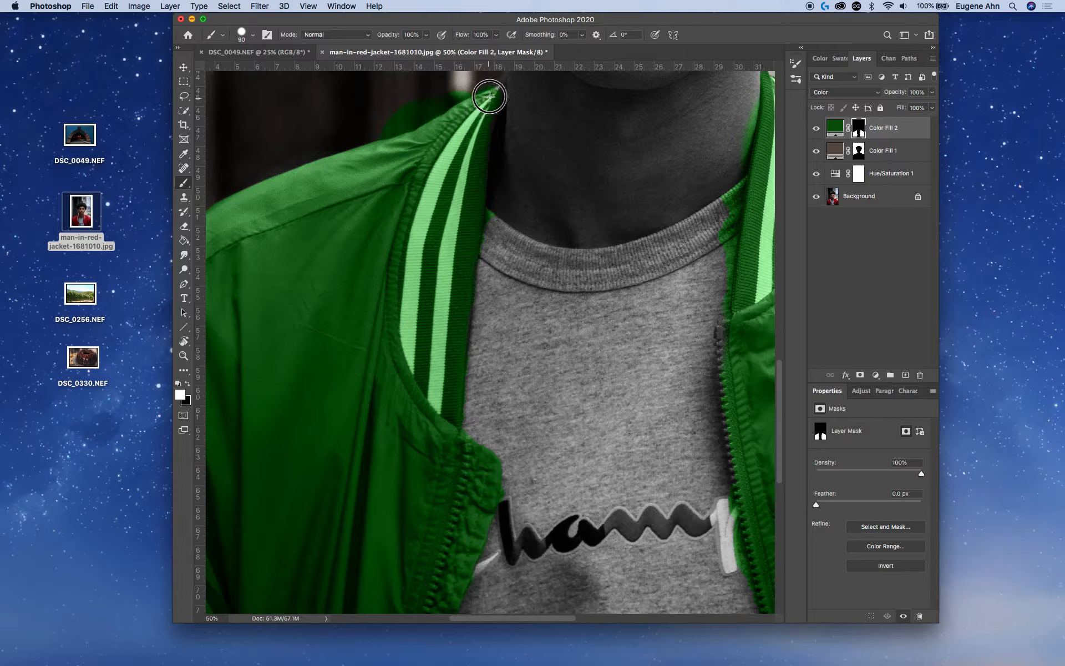
pyautogui.moveTo(493, 90); pyautogui.dragTo(486, 103)
pyautogui.scroll(4, 451, 231)
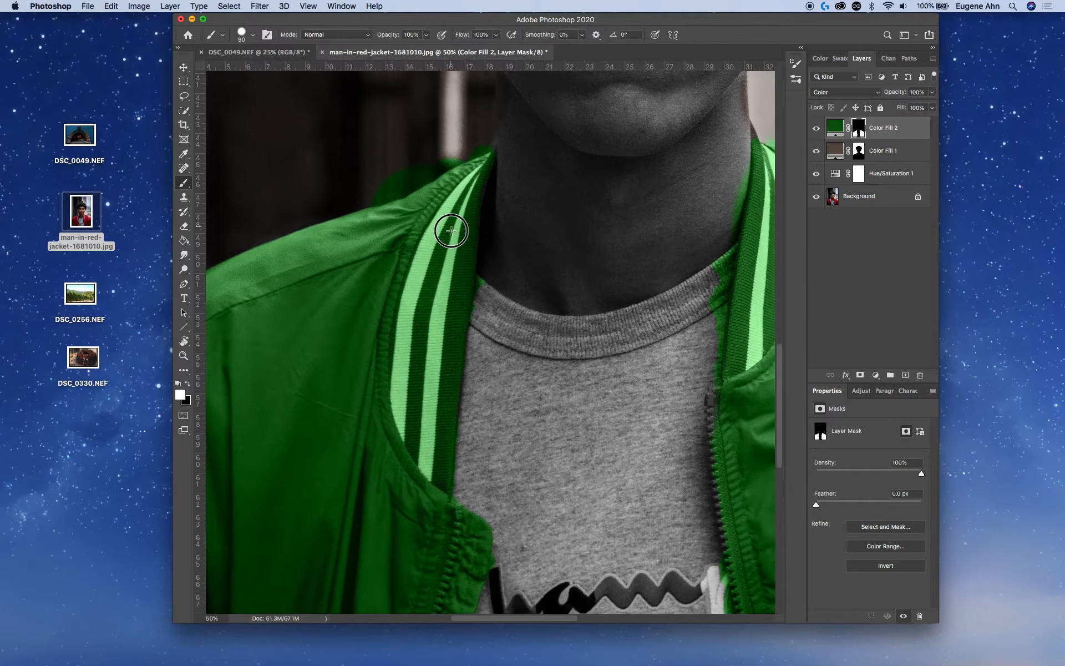
# - Paint black on the Color Fill 2 mask over the background above the left shoulder to remove the green spill
pyautogui.press('x')
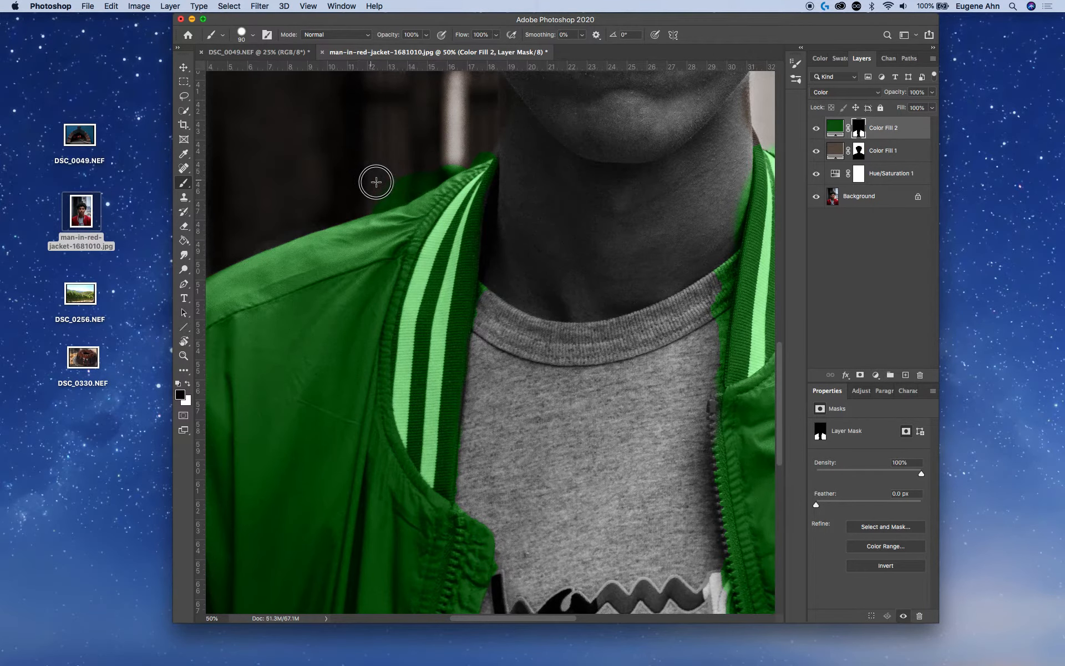
pyautogui.moveTo(417, 170)
pyautogui.mouseDown()
pyautogui.moveTo(485, 148)
pyautogui.moveTo(470, 155)
pyautogui.mouseUp()
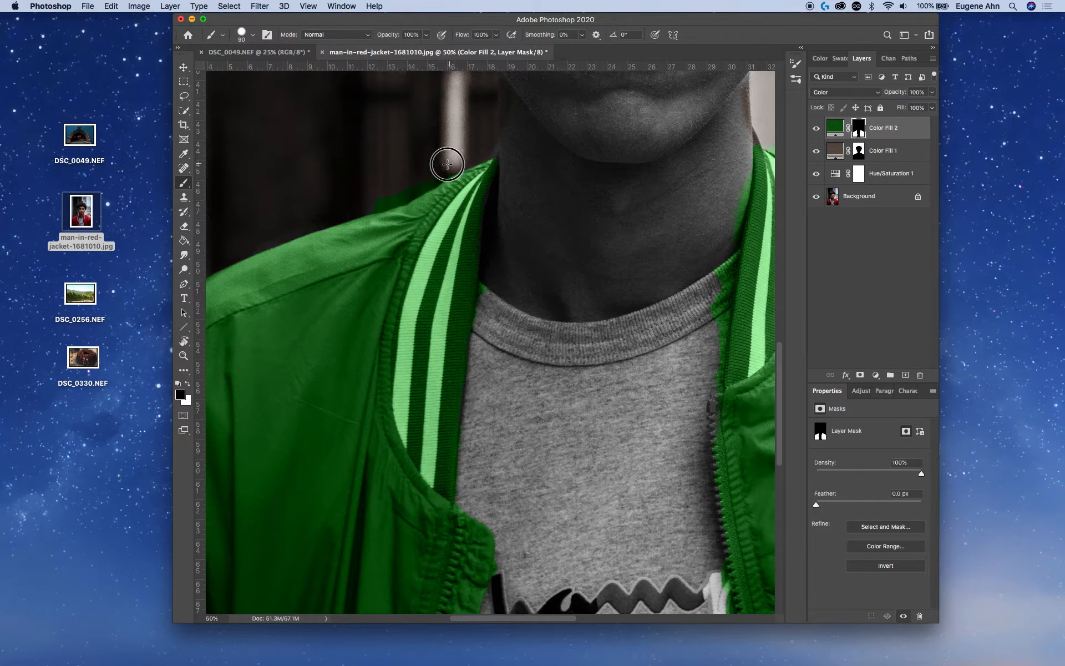
pyautogui.moveTo(424, 176); pyautogui.dragTo(371, 201)
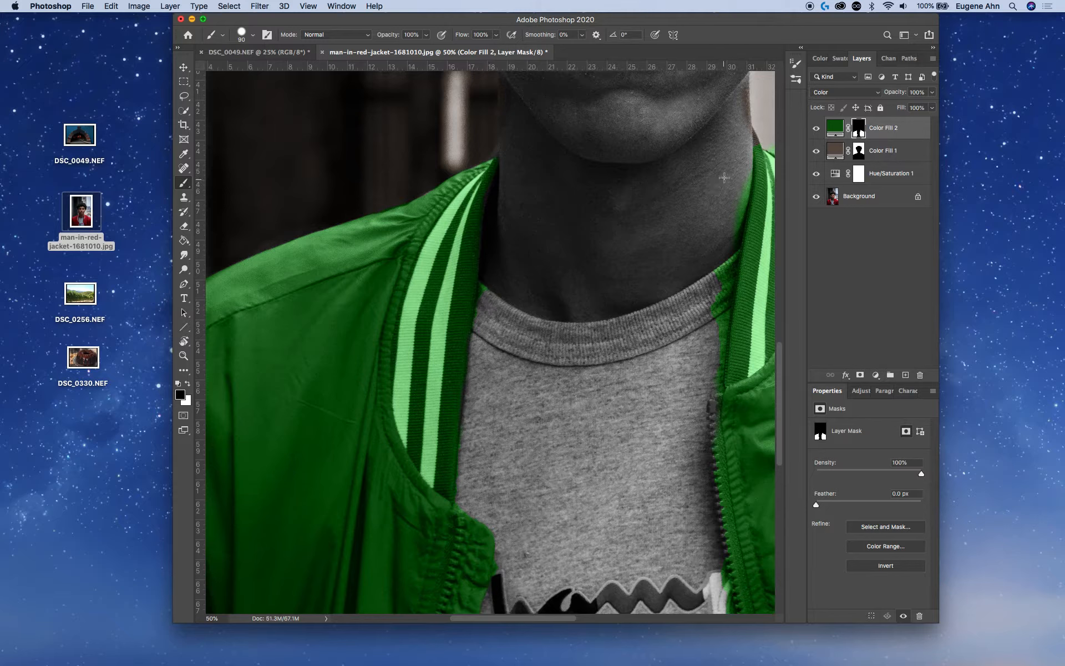
# - Paint black on the Color Fill 2 mask along the neck and the shirt's collar edges to clear the remaining green
pyautogui.moveTo(739, 175); pyautogui.dragTo(707, 381)
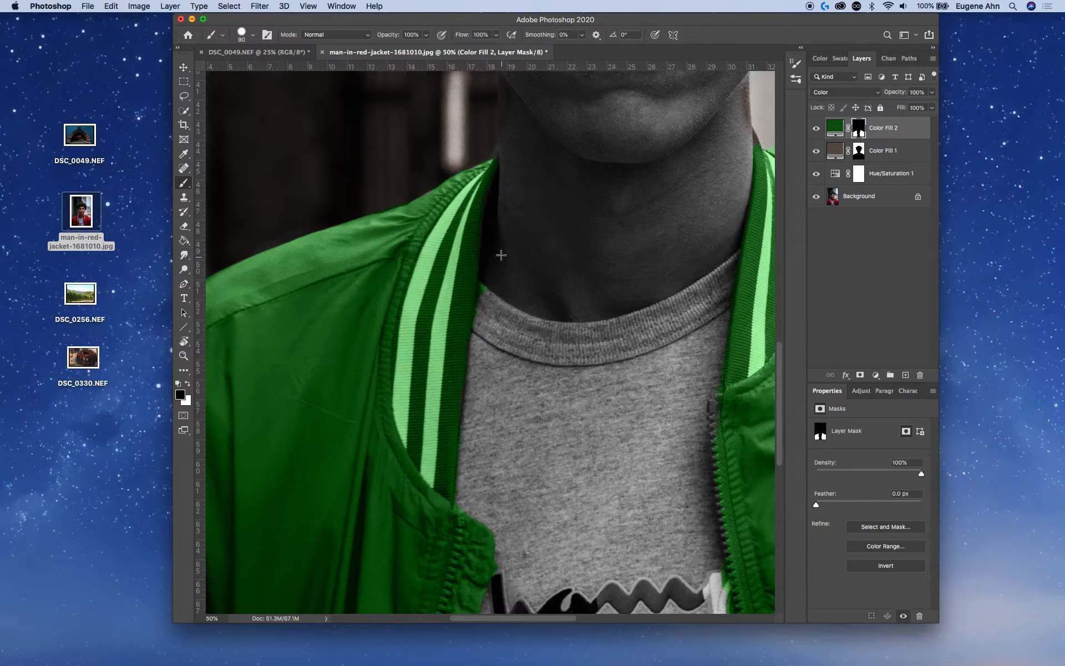
pyautogui.moveTo(499, 289)
pyautogui.mouseDown()
pyautogui.moveTo(482, 329)
pyautogui.moveTo(497, 274)
pyautogui.moveTo(489, 300)
pyautogui.mouseUp()
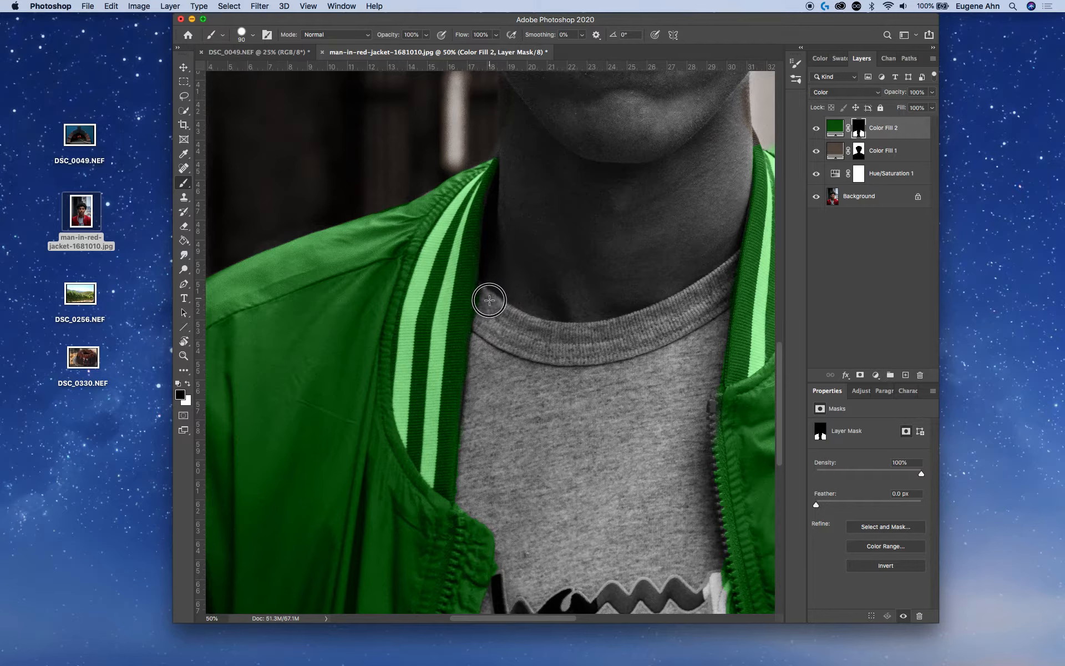
pyautogui.moveTo(686, 179); pyautogui.dragTo(583, 254)
# - Add a solid colour fill layer in orange e17a15 above Color Fill 2
pyautogui.press('z')
pyautogui.keyDown('alt'); pyautogui.click(568, 259); pyautogui.keyUp('alt')
pyautogui.keyDown('alt'); pyautogui.click(569, 260); pyautogui.keyUp('alt')
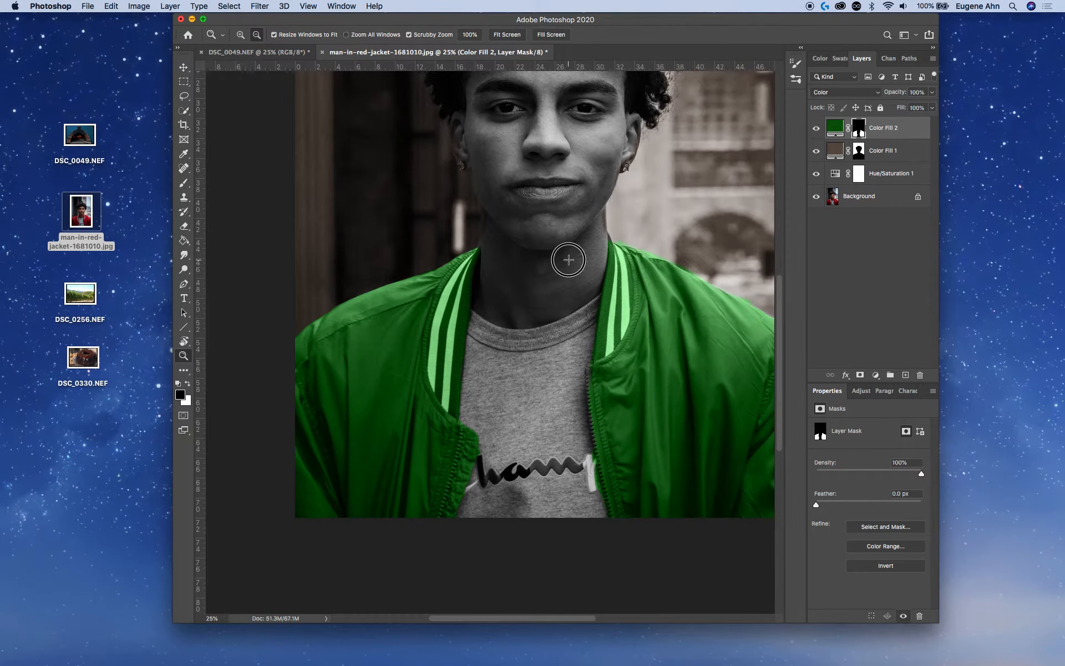
pyautogui.keyDown('alt'); pyautogui.click(568, 259); pyautogui.keyUp('alt')
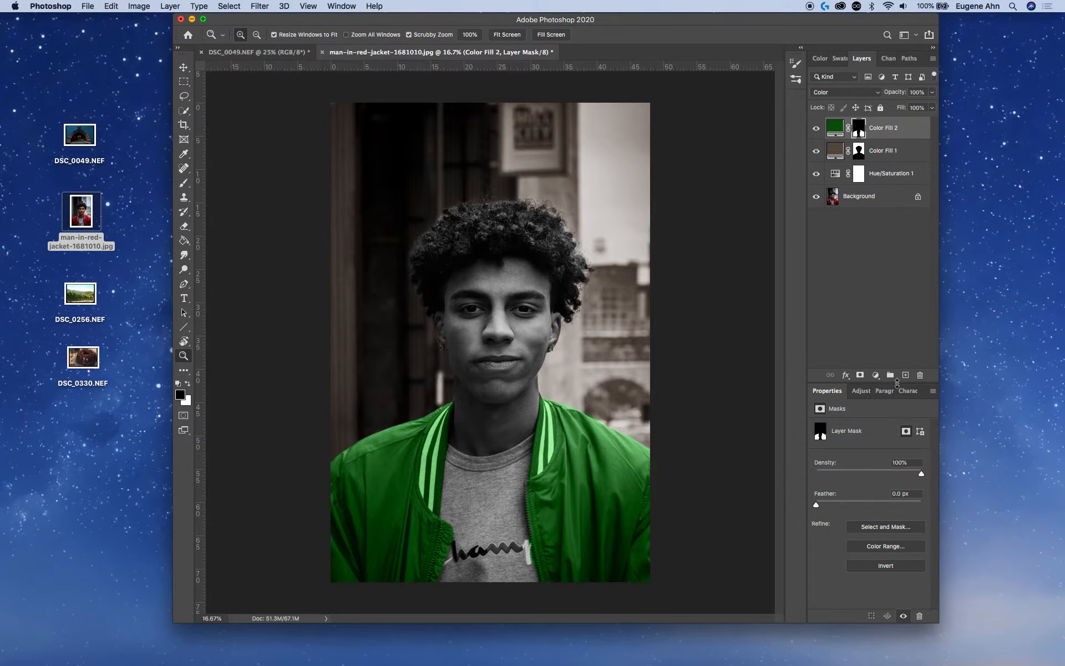
pyautogui.click(876, 376)
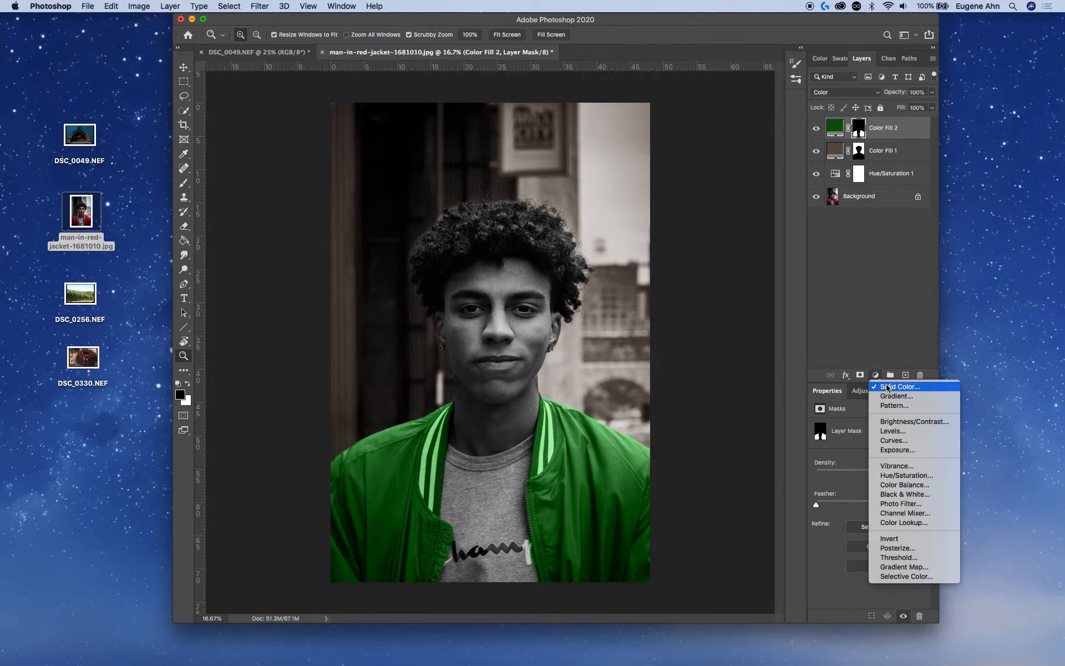
pyautogui.click(886, 382)
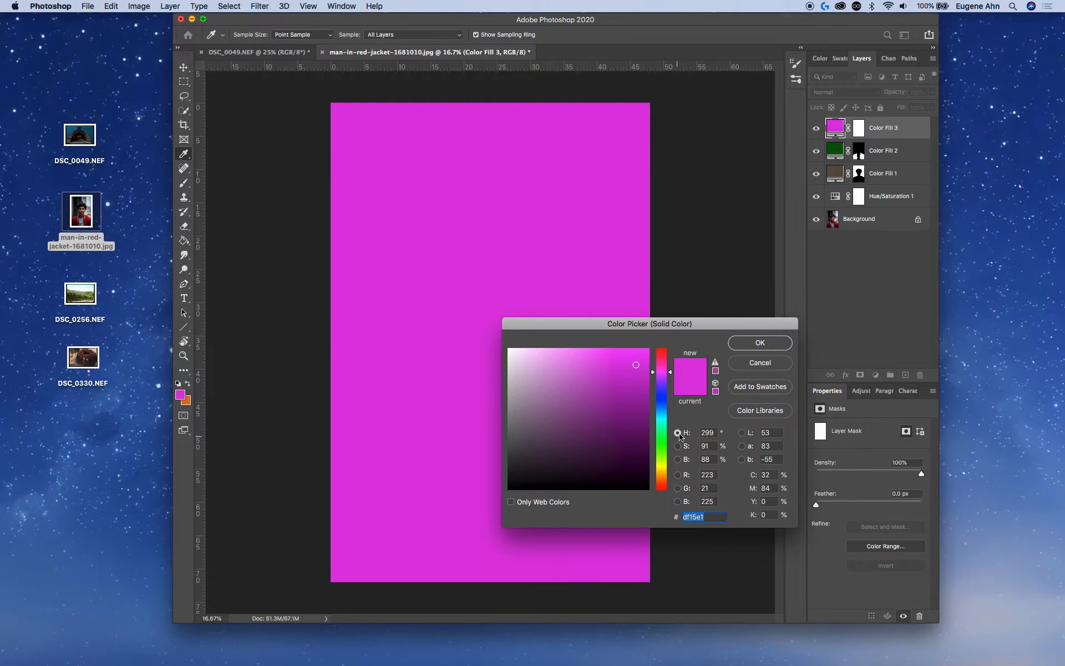
pyautogui.click(663, 479)
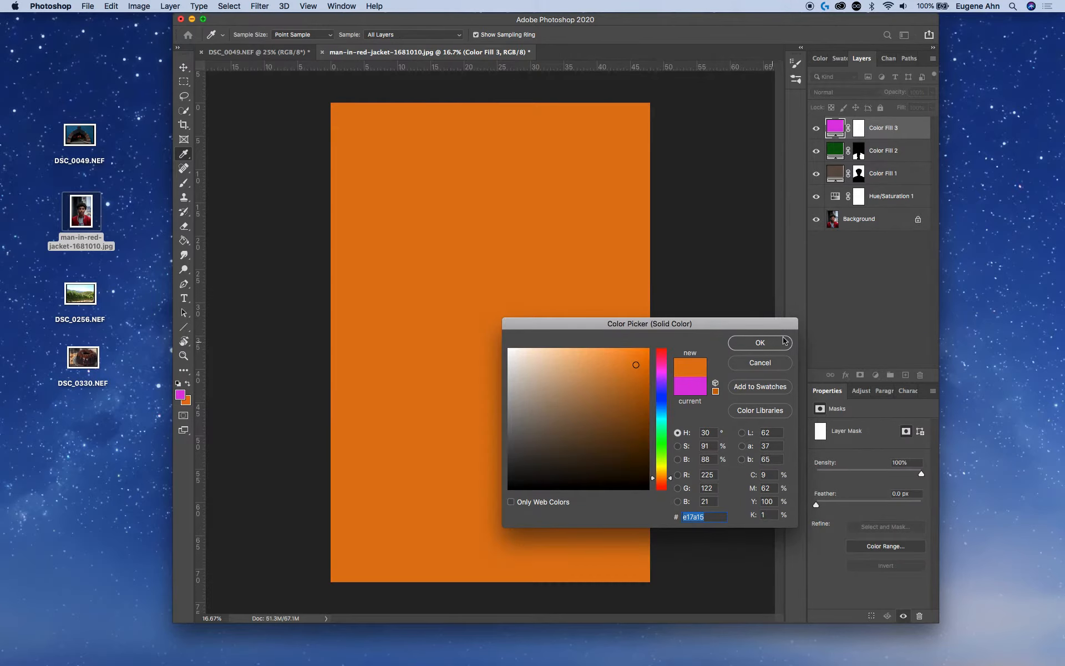
pyautogui.click(785, 343)
# - Fill the Color Fill 3 layer mask with black to hide the orange
pyautogui.press('z')
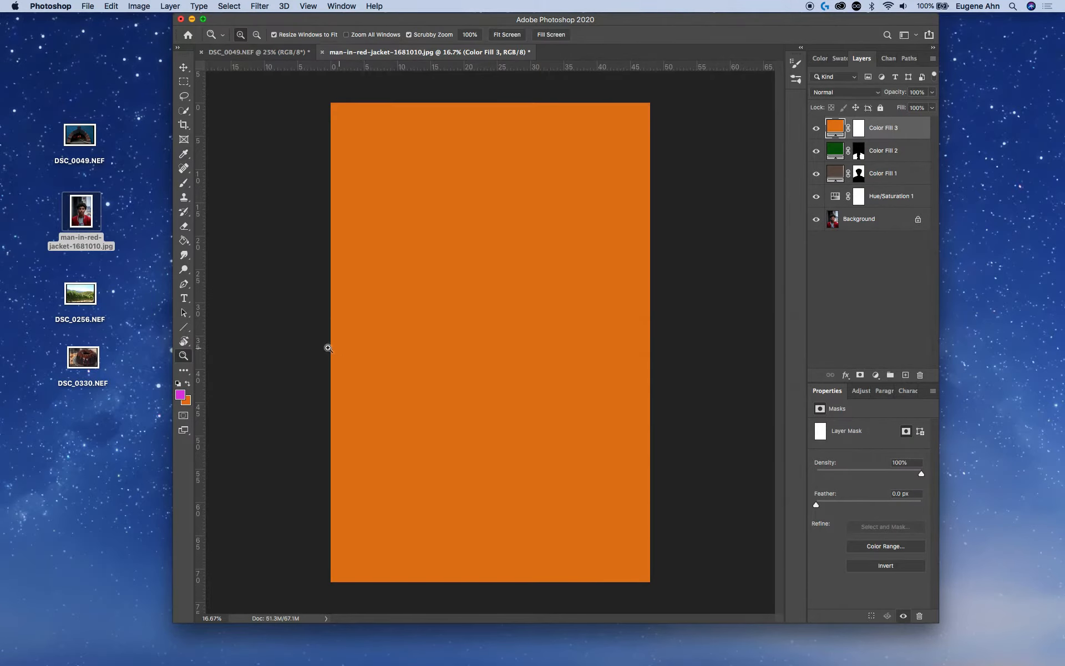
pyautogui.click(860, 131)
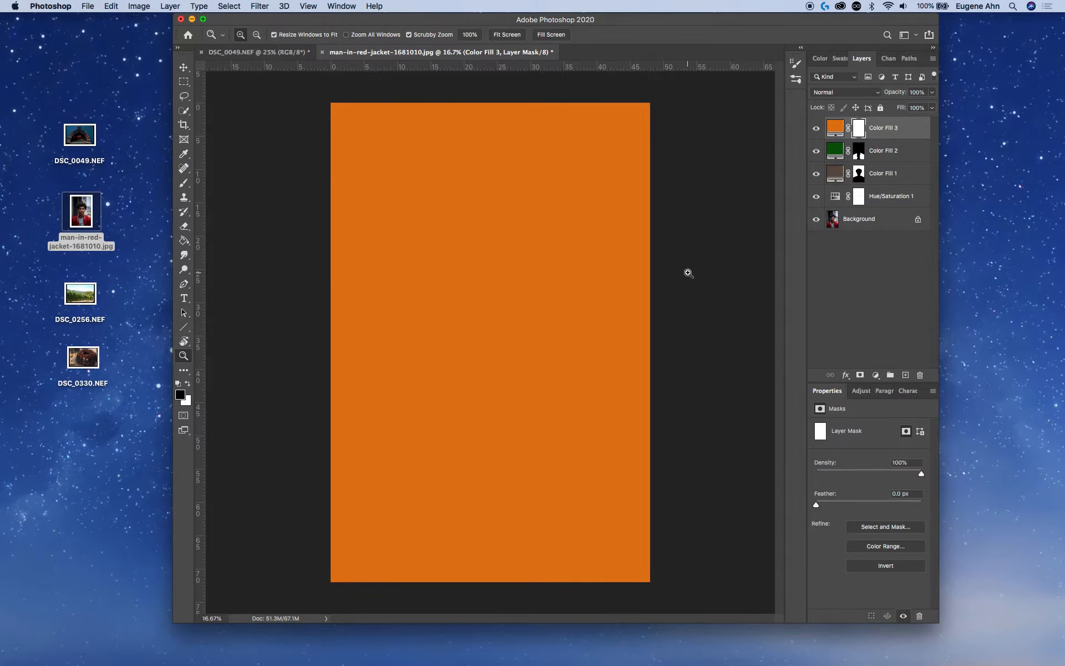
pyautogui.press('g')
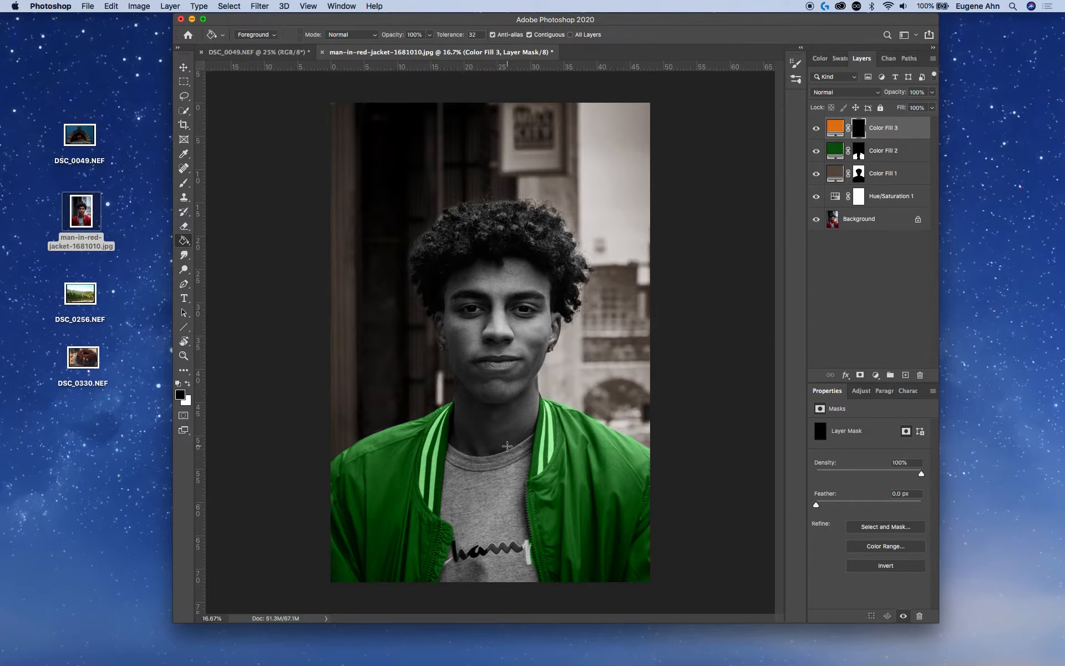
# - Paint the first white strokes on the Color Fill 3 mask over the shirt below the neckline with the 90 px brush
pyautogui.press('x')
pyautogui.press('b')
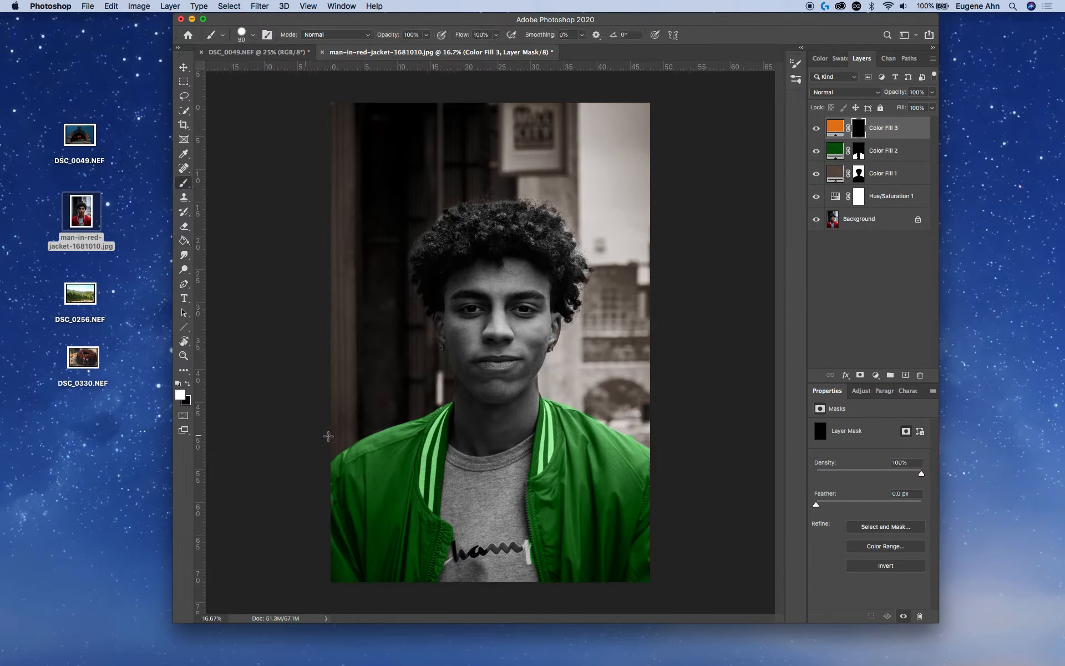
pyautogui.press('z')
pyautogui.moveTo(491, 502)
pyautogui.mouseDown()
pyautogui.moveTo(501, 529)
pyautogui.moveTo(490, 540)
pyautogui.moveTo(490, 368)
pyautogui.mouseUp()
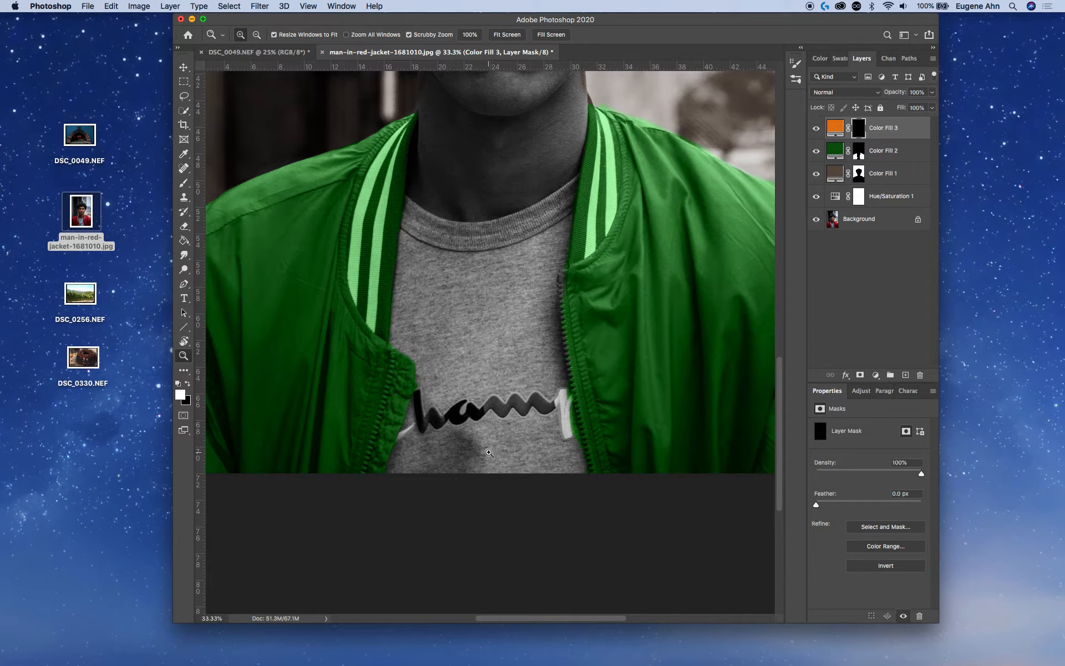
pyautogui.press('b')
pyautogui.moveTo(484, 274)
pyautogui.mouseDown()
pyautogui.moveTo(485, 311)
pyautogui.moveTo(483, 257)
pyautogui.moveTo(406, 222)
pyautogui.moveTo(505, 247)
pyautogui.moveTo(415, 236)
pyautogui.moveTo(440, 281)
pyautogui.mouseUp()
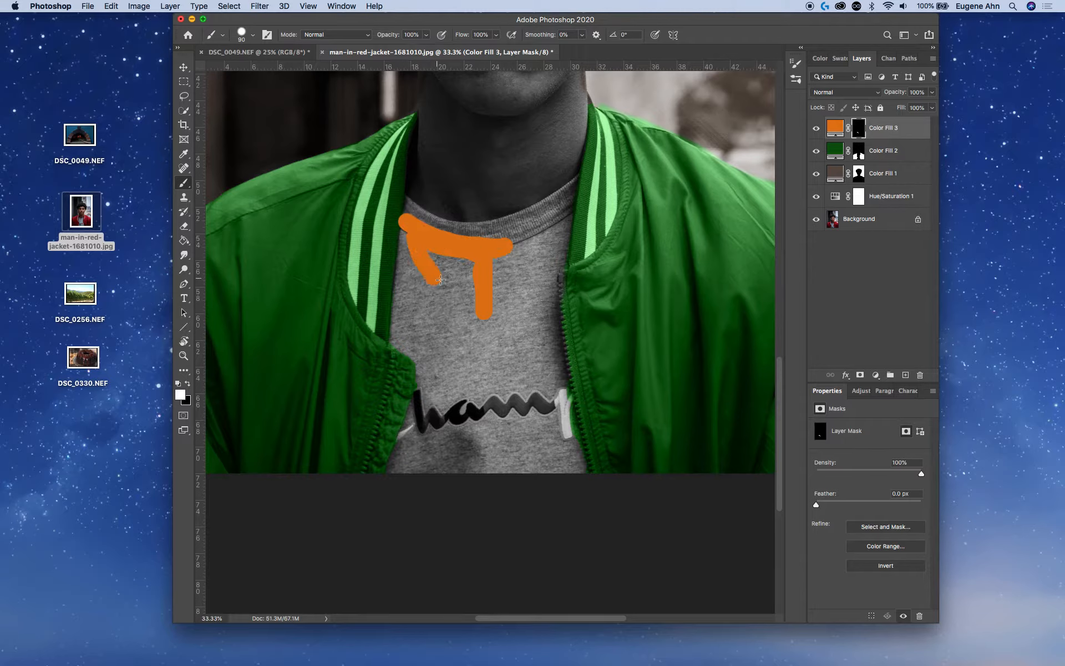
# - Select the shirt area on the Background layer with the Quick Selection tool
pyautogui.click(870, 222)
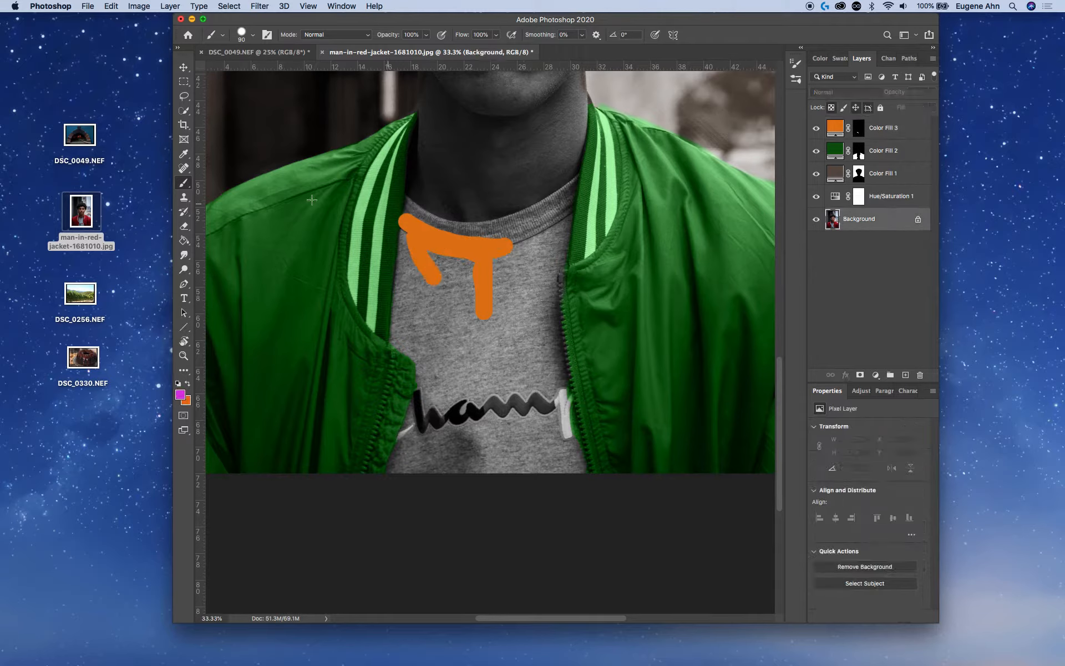
pyautogui.click(186, 111)
pyautogui.moveTo(417, 297)
pyautogui.mouseDown()
pyautogui.moveTo(476, 375)
pyautogui.moveTo(491, 432)
pyautogui.moveTo(533, 310)
pyautogui.moveTo(501, 235)
pyautogui.moveTo(516, 244)
pyautogui.moveTo(521, 224)
pyautogui.moveTo(515, 251)
pyautogui.mouseUp()
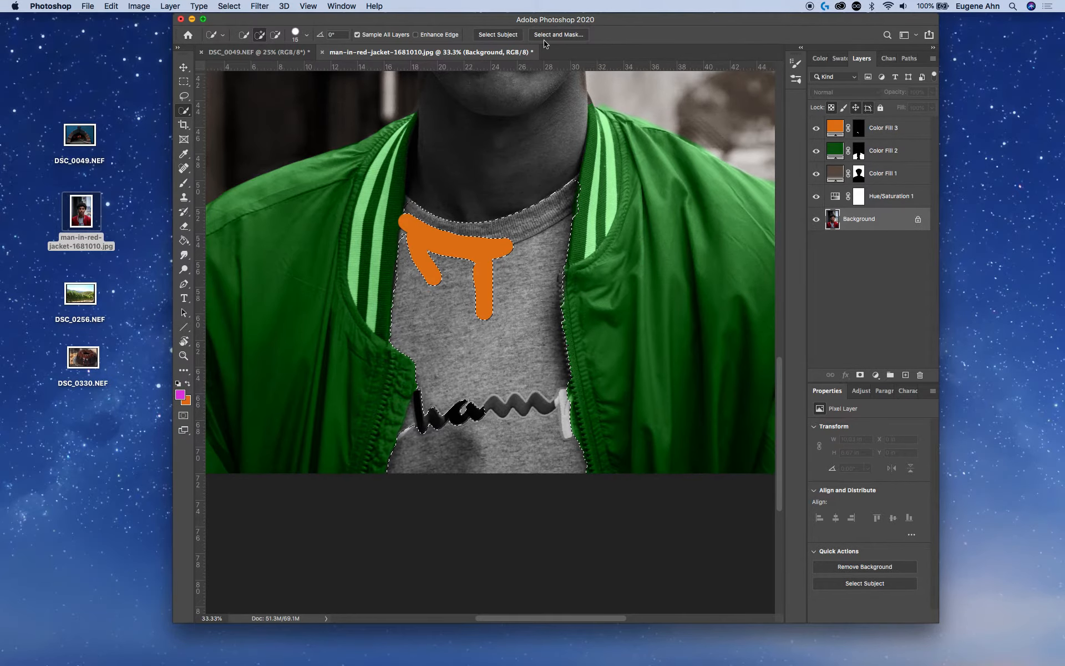
# - Replace the shirt selection with an automatic Select Subject selection of the man and try the Select and Mask workspace
pyautogui.click(499, 35)
pyautogui.click(573, 230)
pyautogui.click(547, 35)
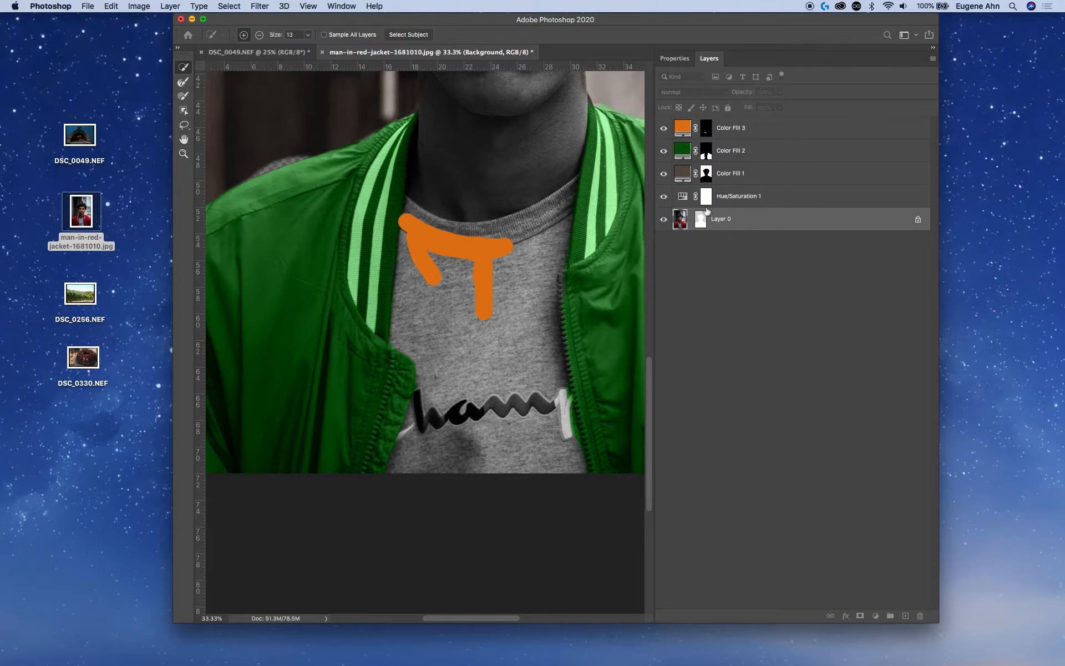
pyautogui.press('Escape')
pyautogui.click(507, 32)
pyautogui.click(609, 226)
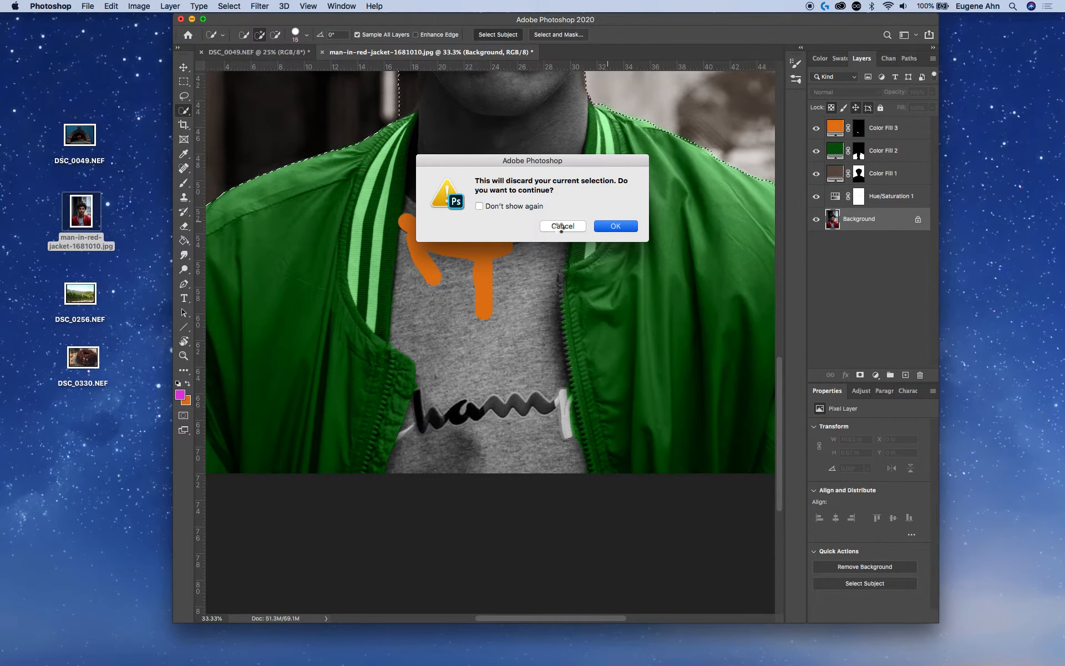
# - Rerun Select Subject on the Background layer, discarding the current selection
pyautogui.press('z')
pyautogui.keyDown('alt'); pyautogui.click(534, 228); pyautogui.keyUp('alt')
pyautogui.keyDown('alt'); pyautogui.click(534, 228); pyautogui.keyUp('alt')
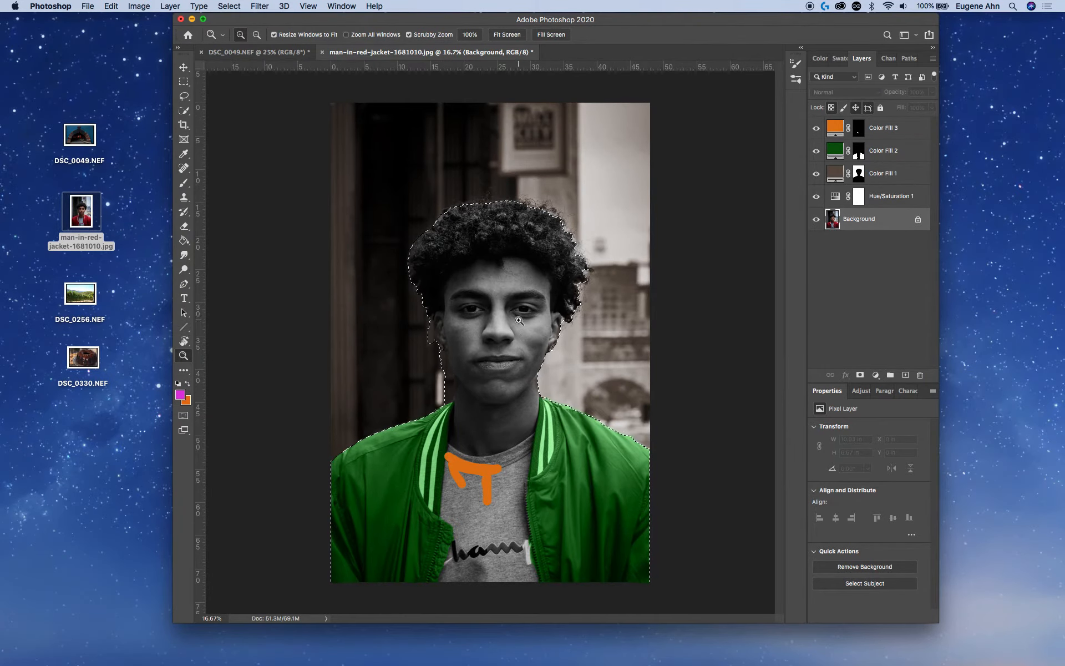
pyautogui.click(185, 96)
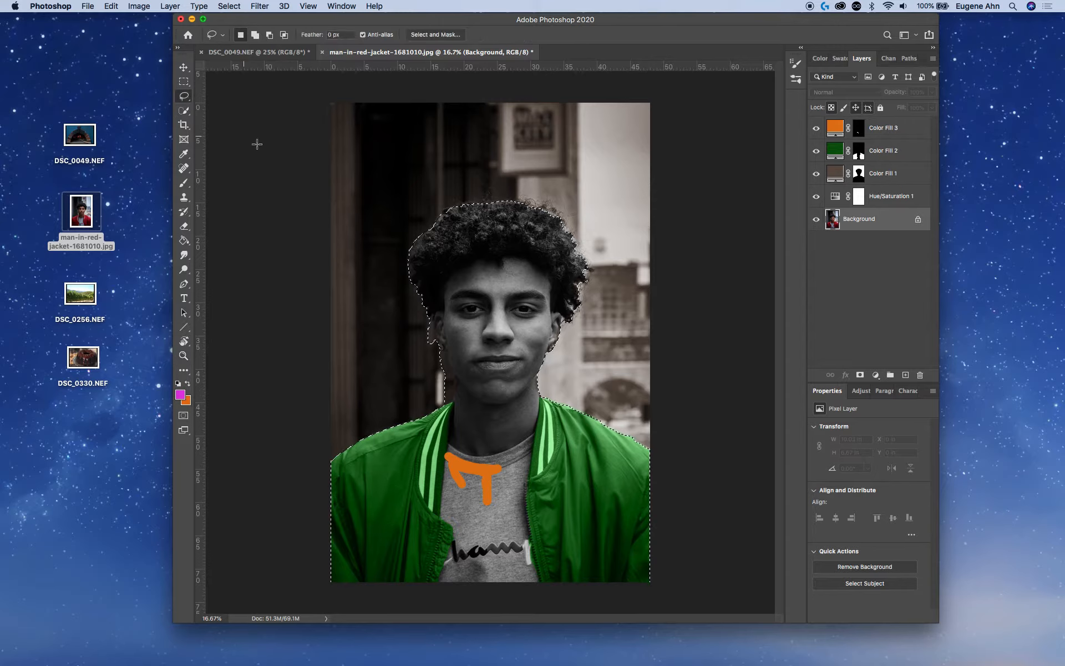
pyautogui.click(189, 95)
pyautogui.click(184, 111)
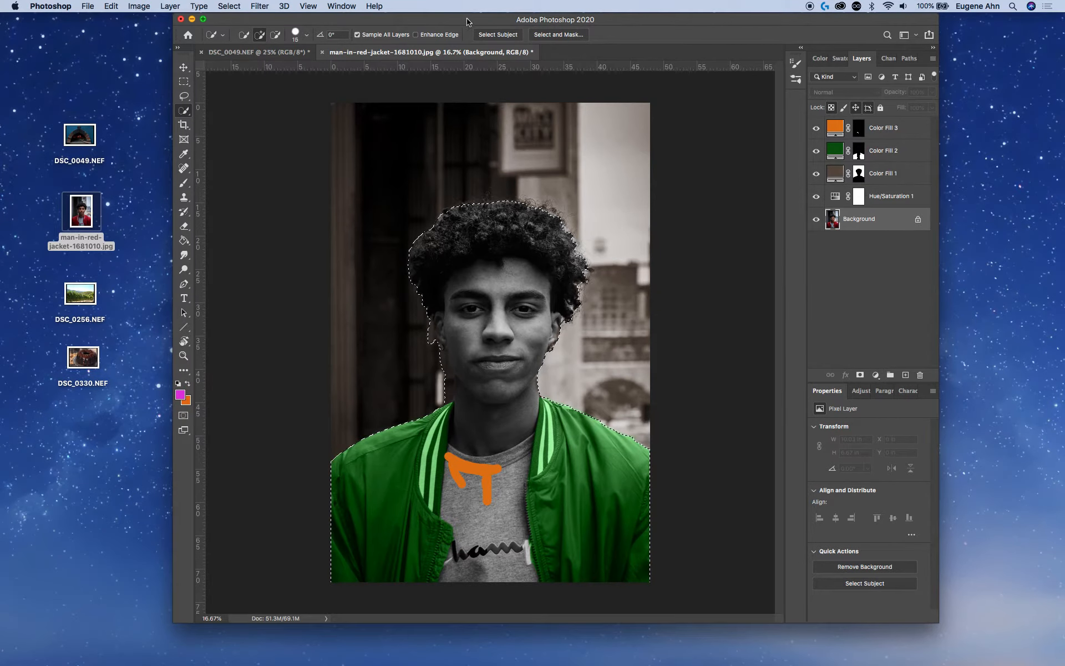
pyautogui.click(491, 34)
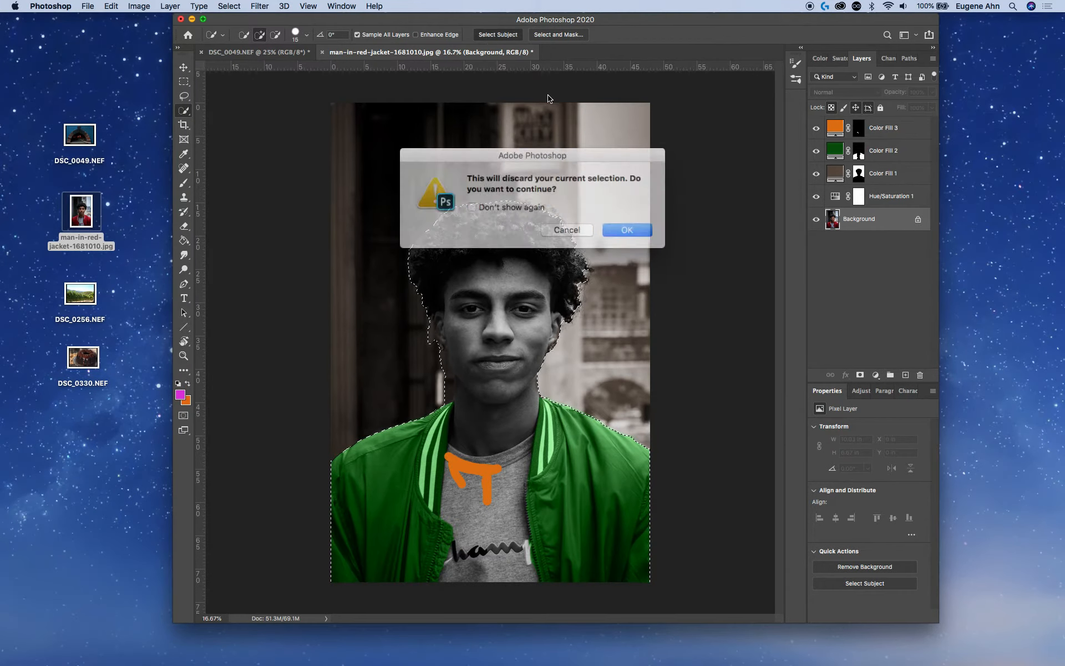
pyautogui.click(562, 226)
pyautogui.click(495, 35)
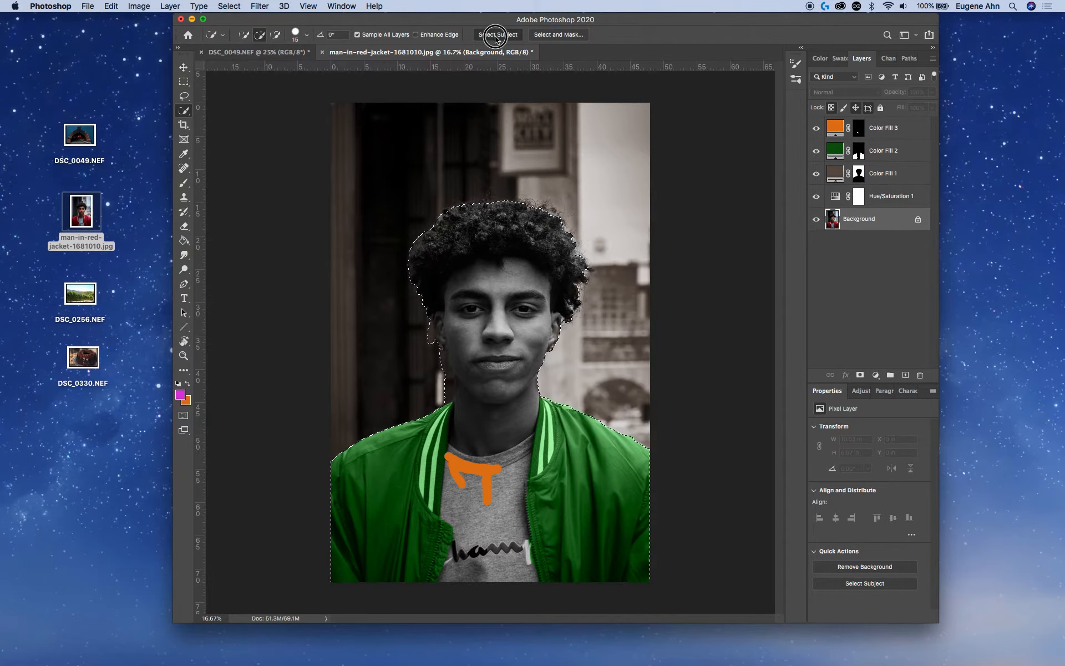
pyautogui.click(622, 227)
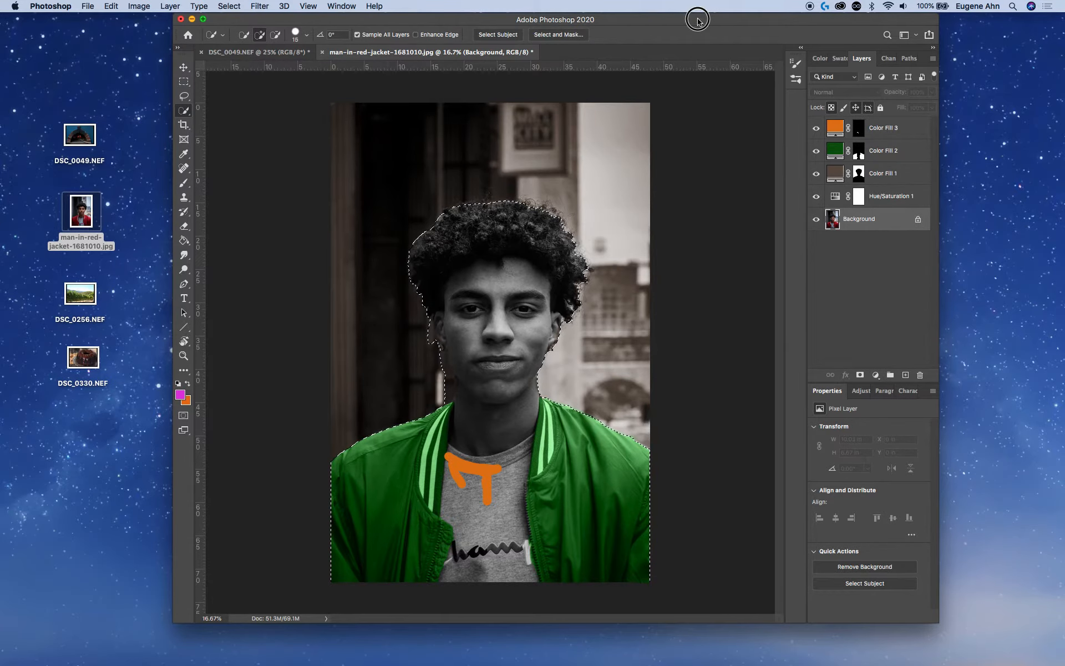
# - Paint white on the Color Fill 3 mask over the whole shirt, enlarging the brush to 400 px
pyautogui.moveTo(696, 18); pyautogui.dragTo(686, 19)
pyautogui.click(849, 129)
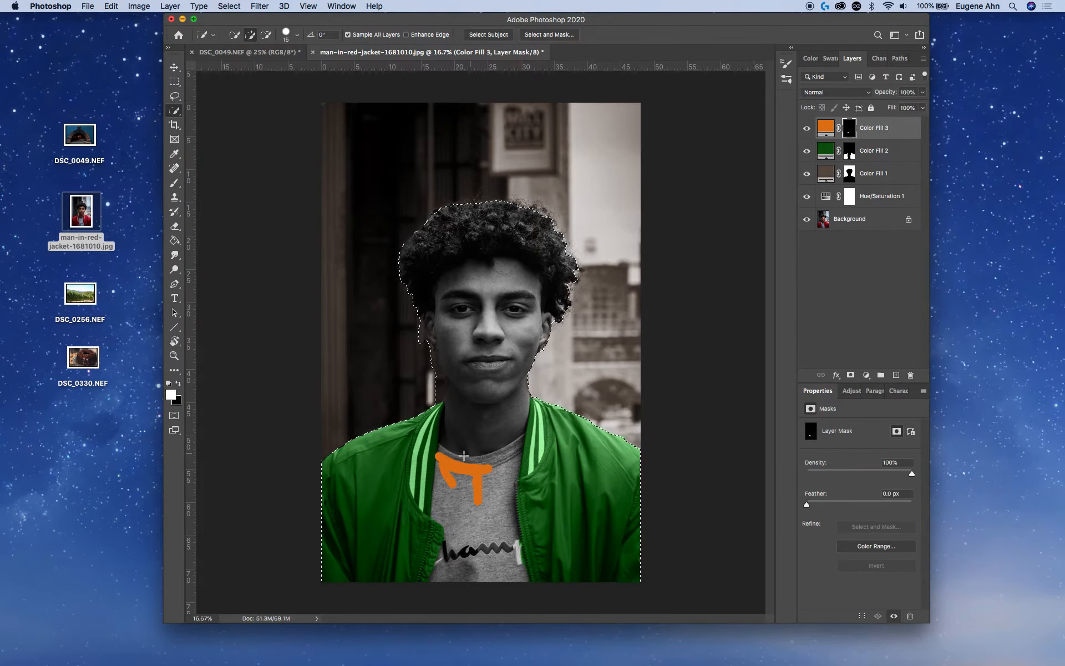
pyautogui.press('b')
pyautogui.moveTo(491, 469); pyautogui.dragTo(489, 539)
pyautogui.press(']')
pyautogui.press(']')
pyautogui.press(']')
pyautogui.press(']')
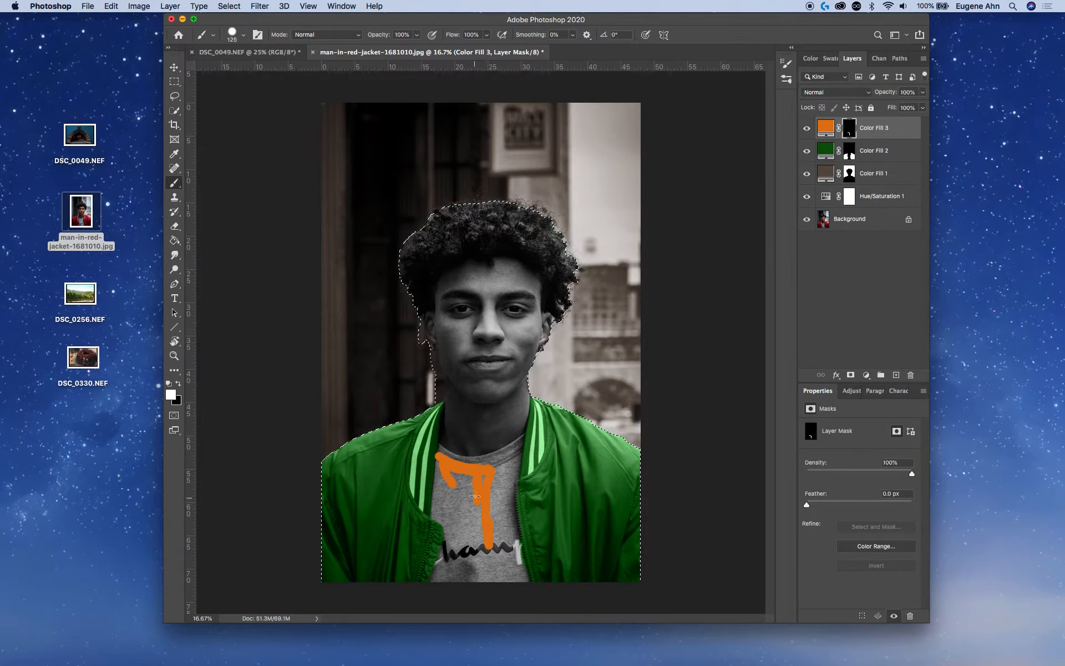
pyautogui.moveTo(465, 492); pyautogui.dragTo(488, 563)
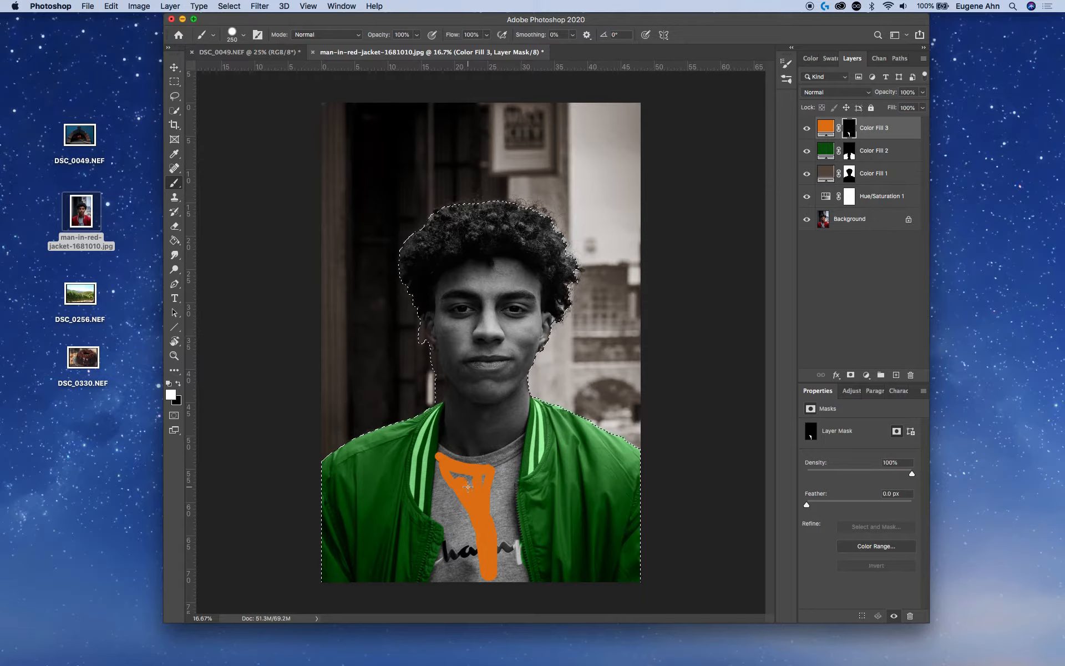
pyautogui.moveTo(447, 460)
pyautogui.mouseDown()
pyautogui.moveTo(461, 531)
pyautogui.moveTo(449, 586)
pyautogui.moveTo(512, 578)
pyautogui.moveTo(496, 491)
pyautogui.moveTo(509, 436)
pyautogui.moveTo(476, 463)
pyautogui.moveTo(491, 515)
pyautogui.moveTo(500, 492)
pyautogui.moveTo(503, 534)
pyautogui.moveTo(486, 567)
pyautogui.moveTo(481, 536)
pyautogui.mouseUp()
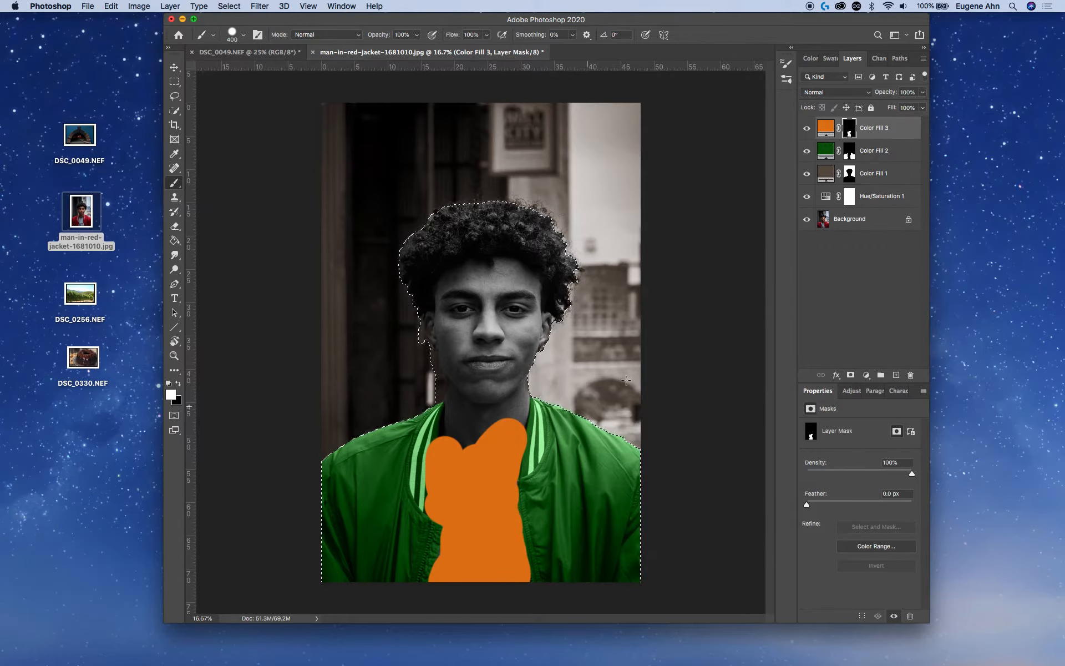
# - Set the Color Fill 3 layer's blend mode to Color and its opacity to 60%
pyautogui.click(877, 128)
pyautogui.click(863, 92)
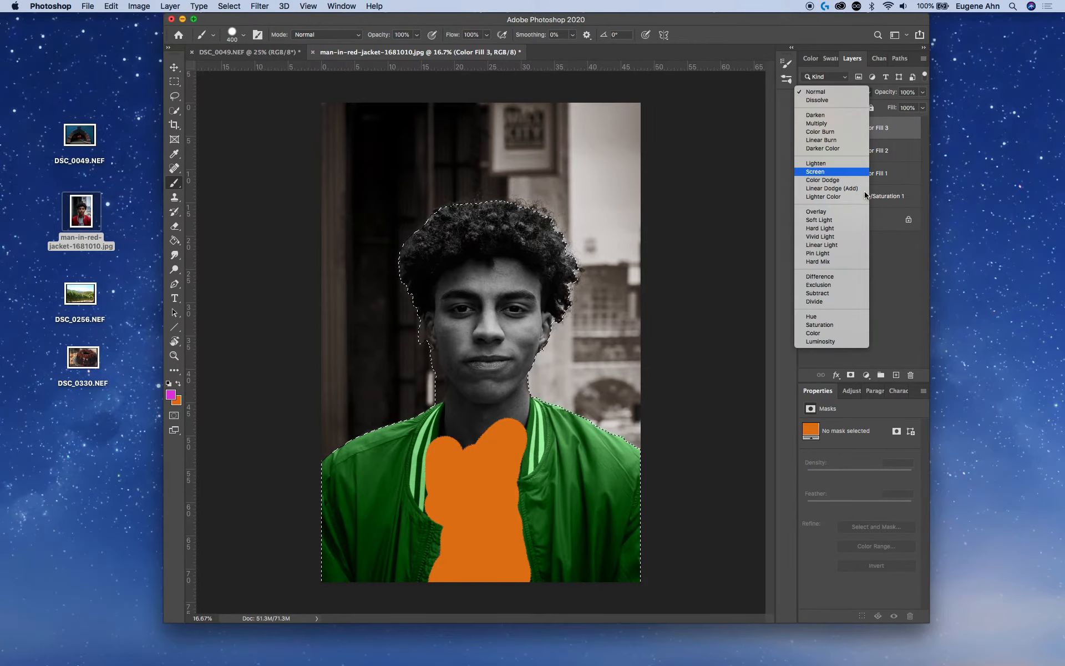
pyautogui.click(840, 333)
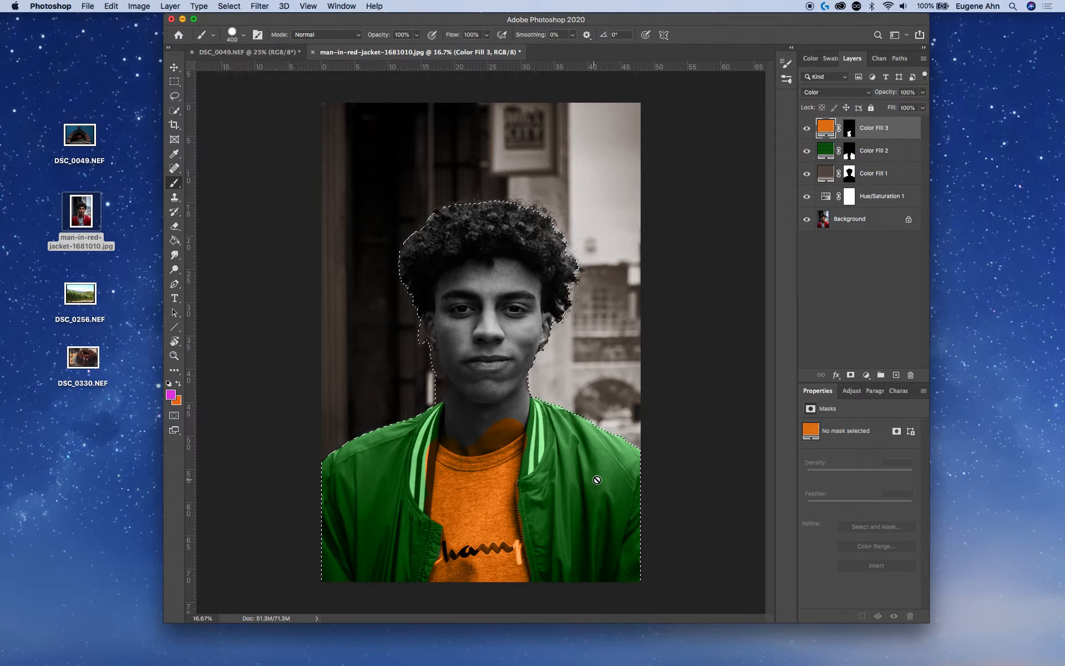
pyautogui.click(921, 94)
pyautogui.moveTo(923, 108); pyautogui.dragTo(901, 107)
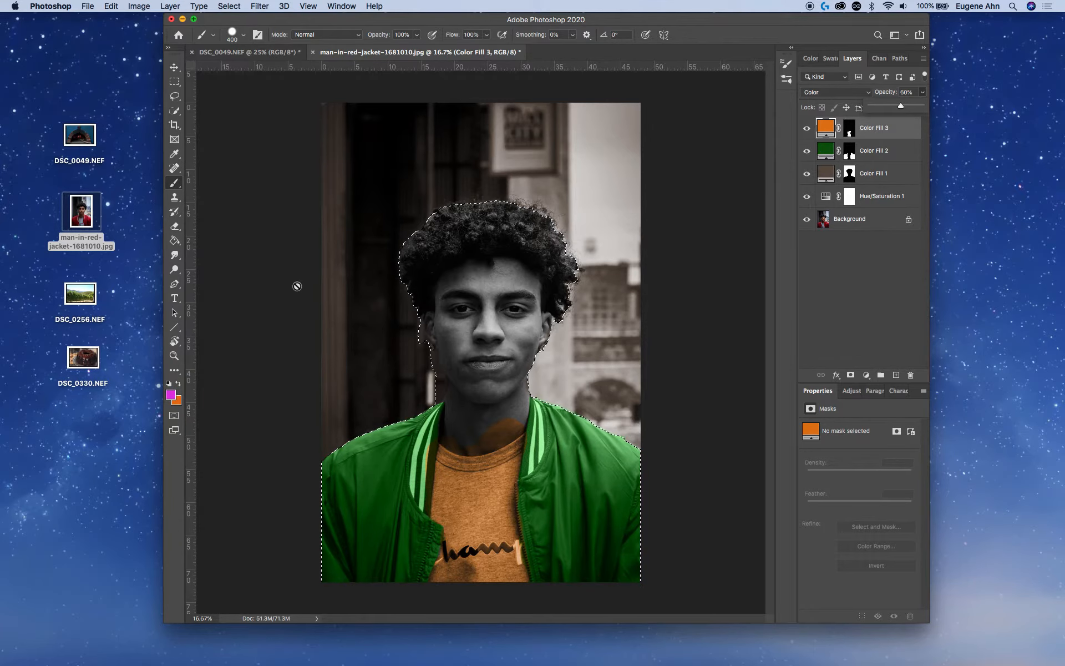
# - Clear the selection and paint black on the Color Fill 3 mask over the neck to remove the orange spill
pyautogui.click(849, 133)
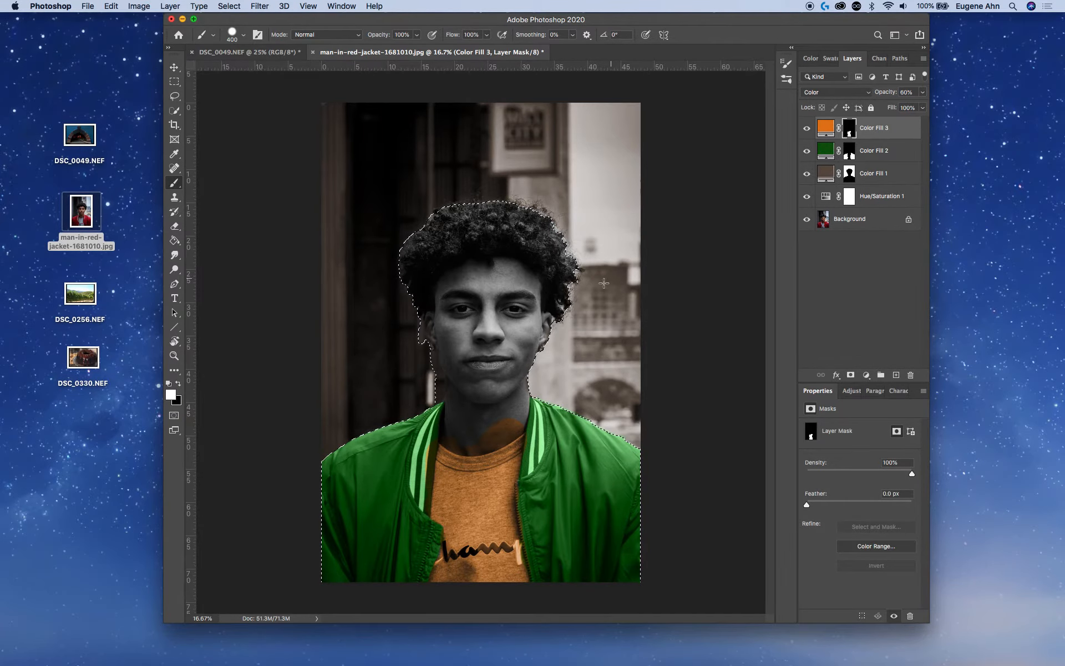
pyautogui.press('m')
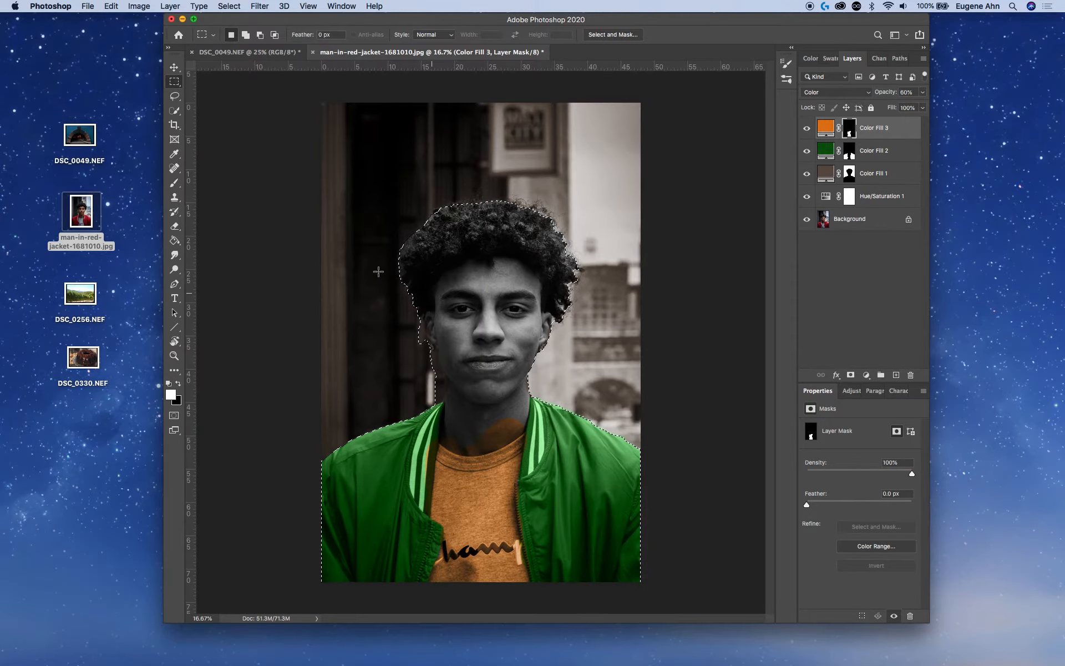
pyautogui.press('super+d')
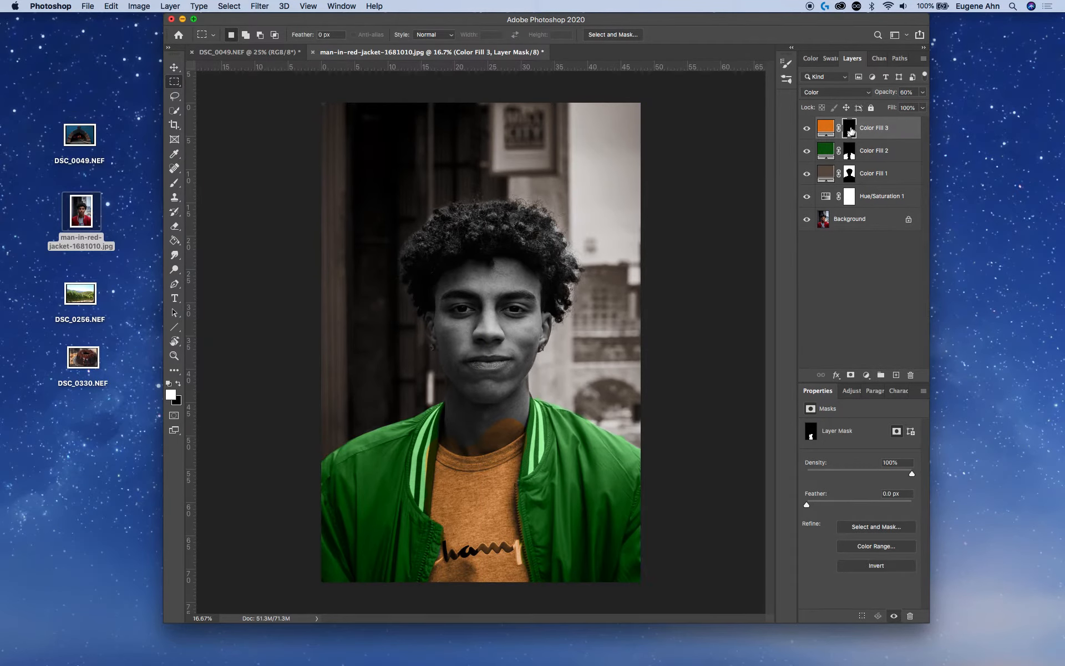
pyautogui.click(174, 183)
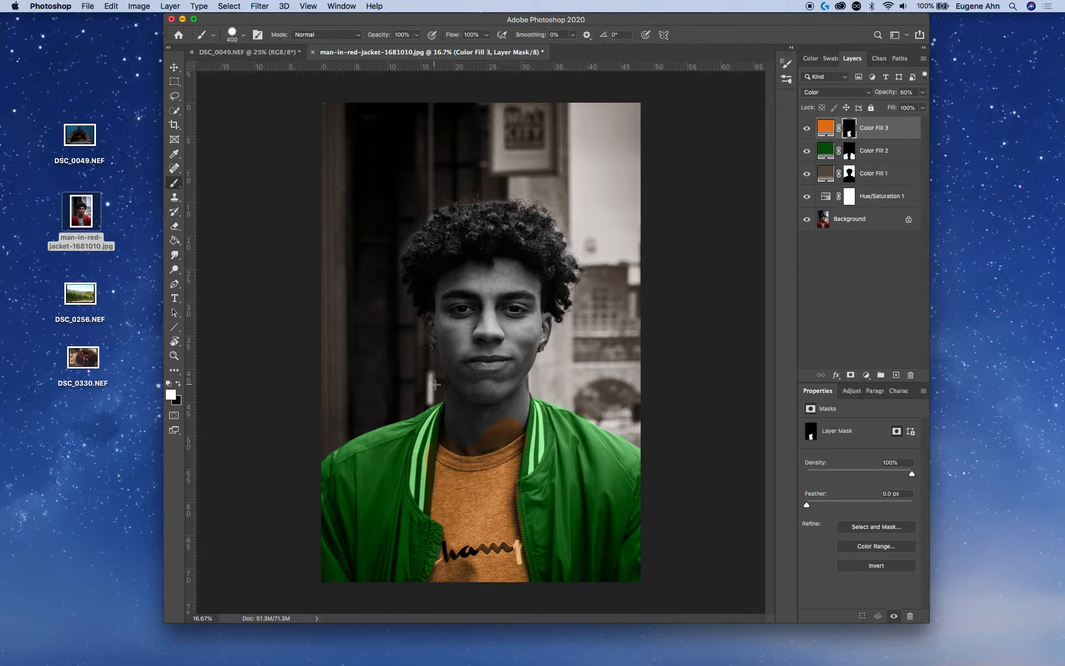
pyautogui.press('x')
pyautogui.moveTo(486, 404)
pyautogui.mouseDown()
pyautogui.moveTo(516, 413)
pyautogui.moveTo(490, 432)
pyautogui.moveTo(453, 434)
pyautogui.moveTo(500, 430)
pyautogui.mouseUp()
# - Paint black on the Color Fill 3 mask along the jacket's striped collar and zipper edge to remove the orange spill
pyautogui.press('z')
pyautogui.click(479, 506)
pyautogui.click(479, 506)
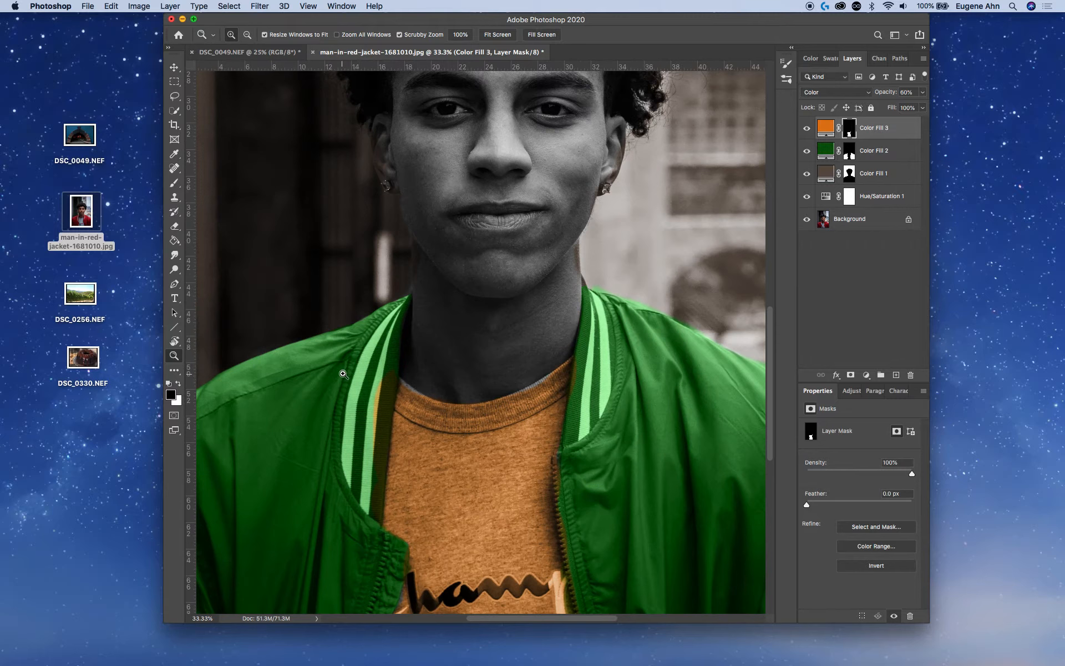
pyautogui.press('b')
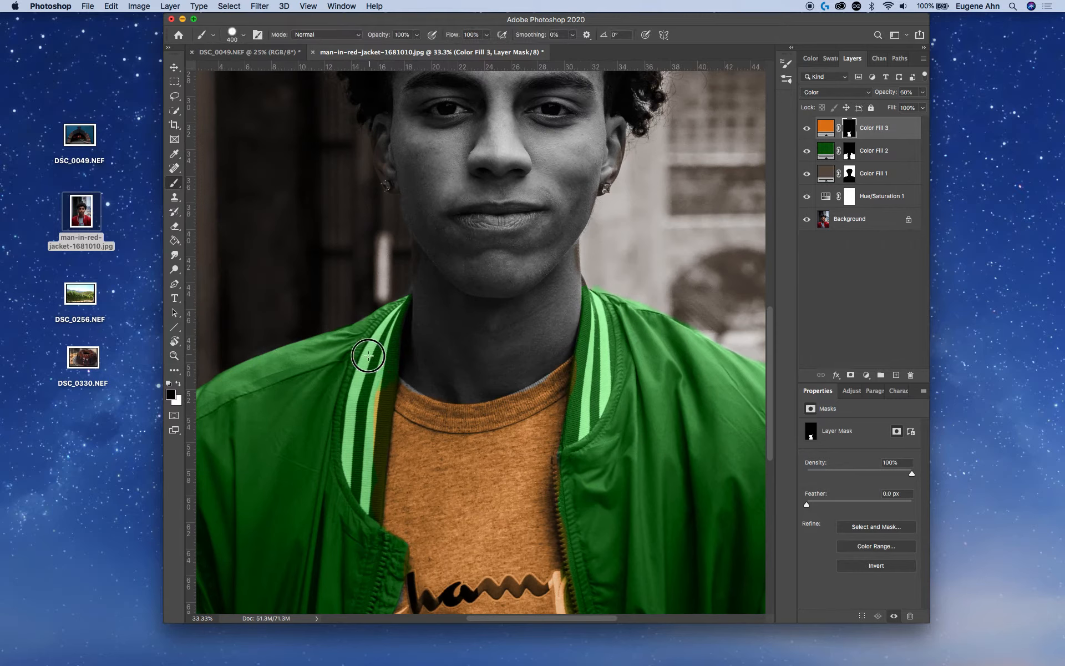
pyautogui.moveTo(362, 387); pyautogui.dragTo(342, 505)
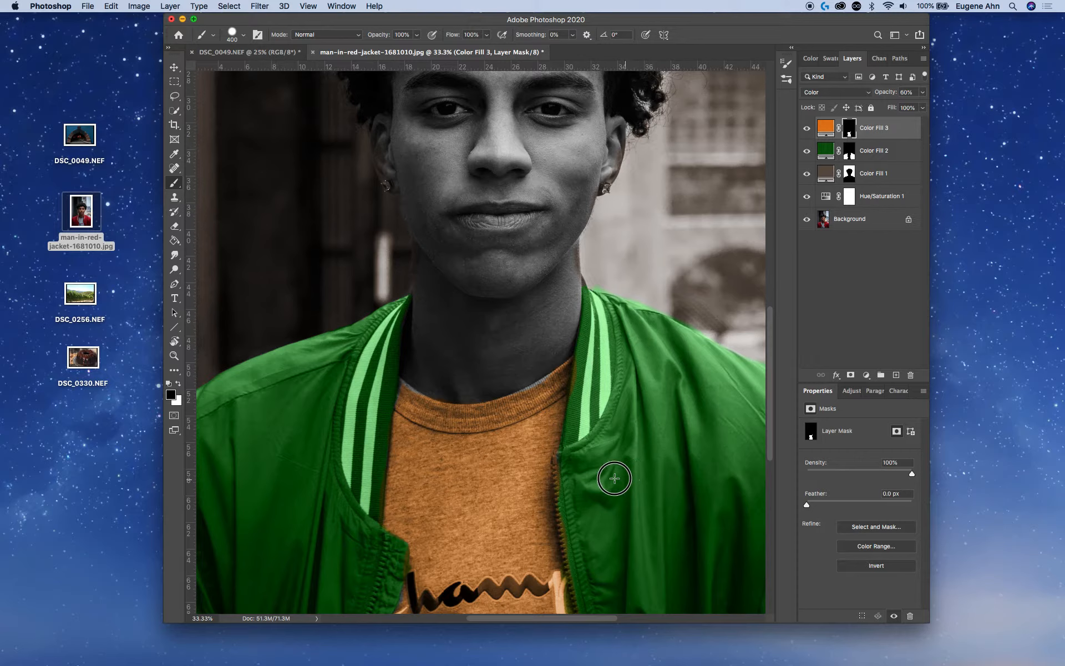
pyautogui.moveTo(585, 466); pyautogui.dragTo(608, 585)
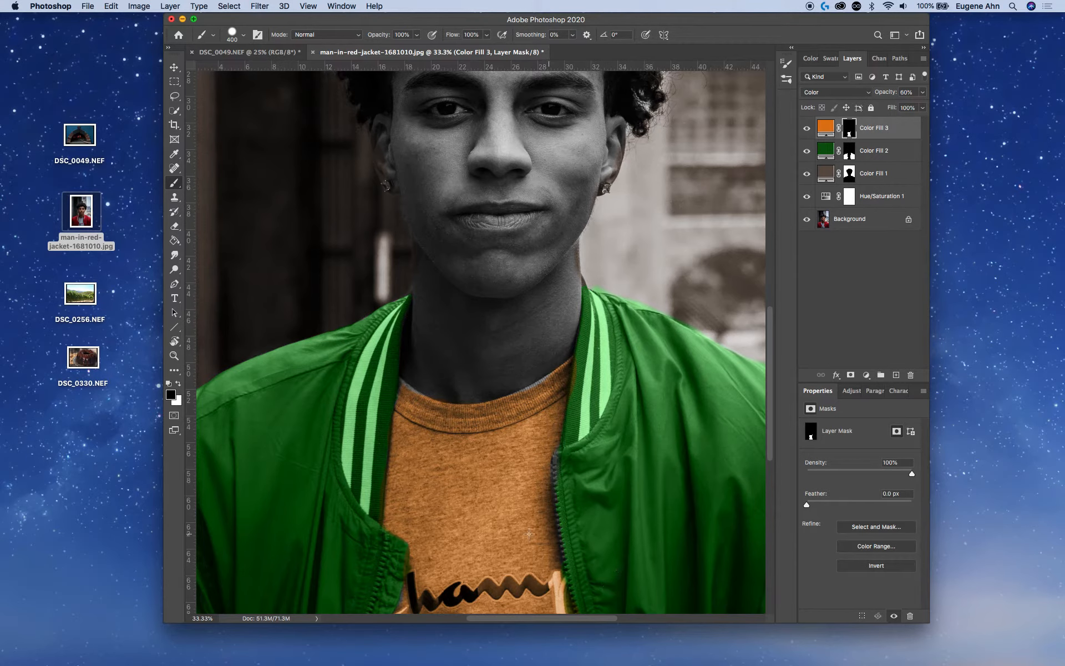
pyautogui.moveTo(479, 539); pyautogui.dragTo(493, 345)
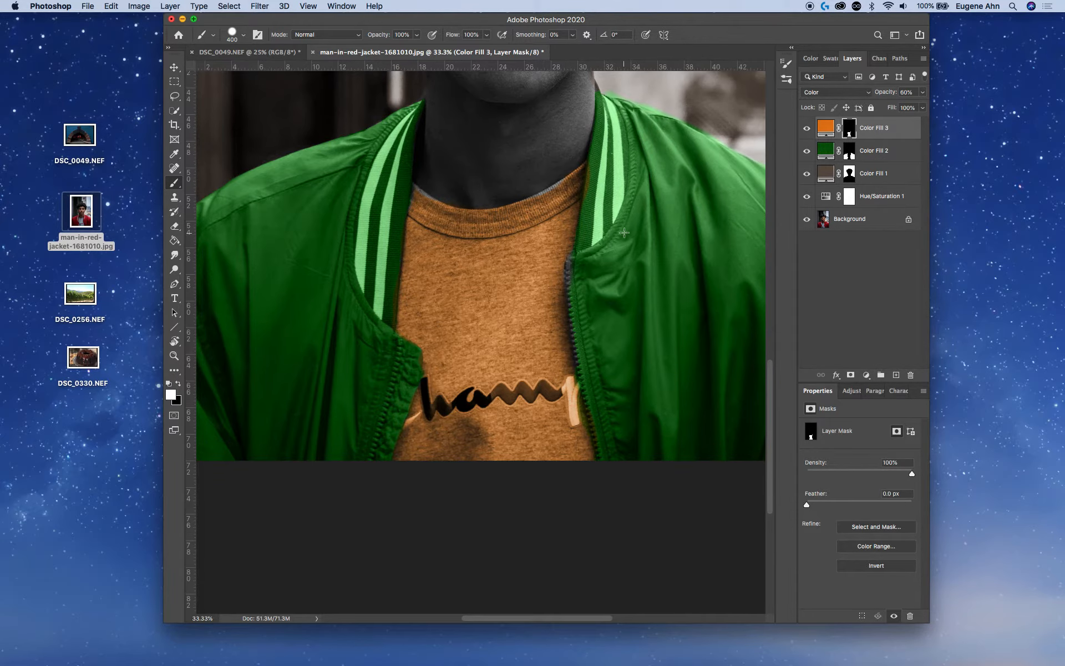
pyautogui.scroll(5, 538, 340)
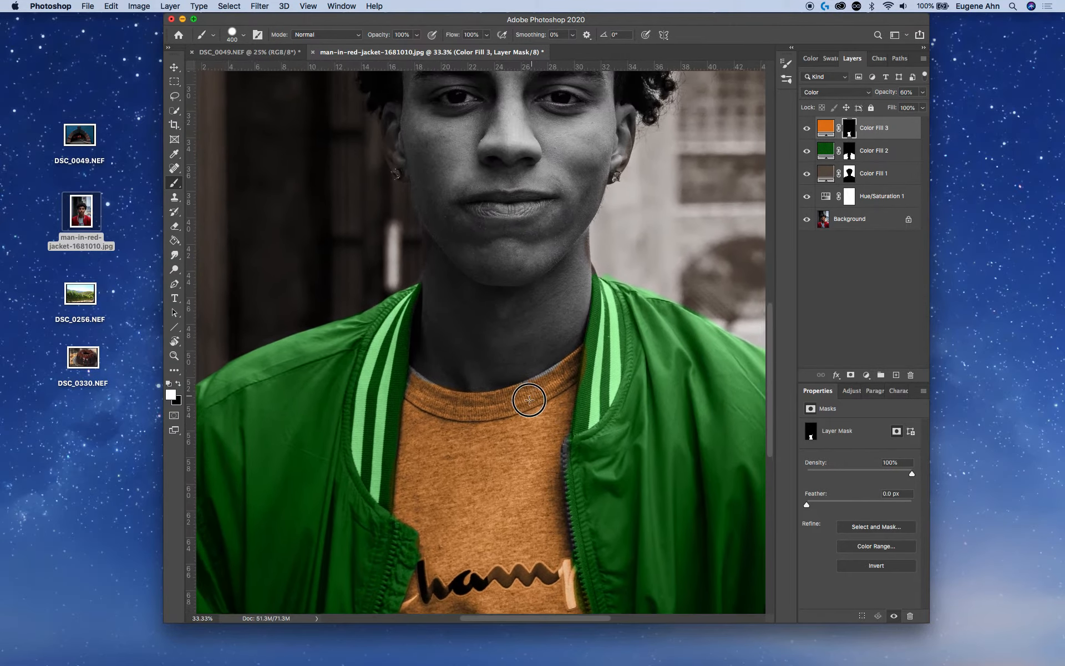
pyautogui.scroll(2, 525, 364)
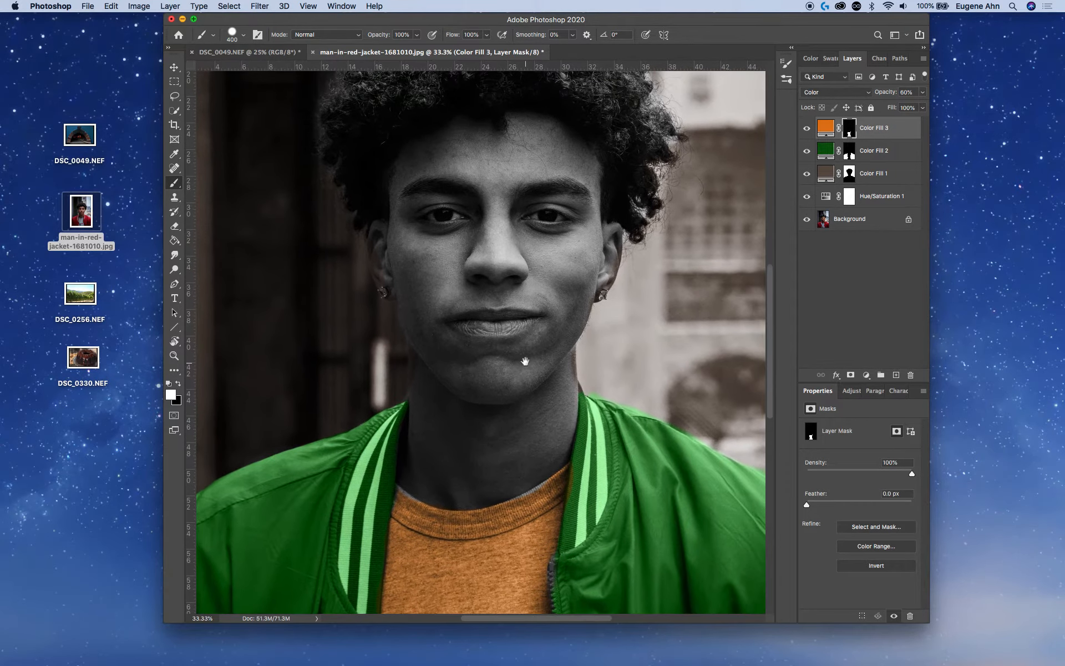
pyautogui.scroll(5, 558, 249)
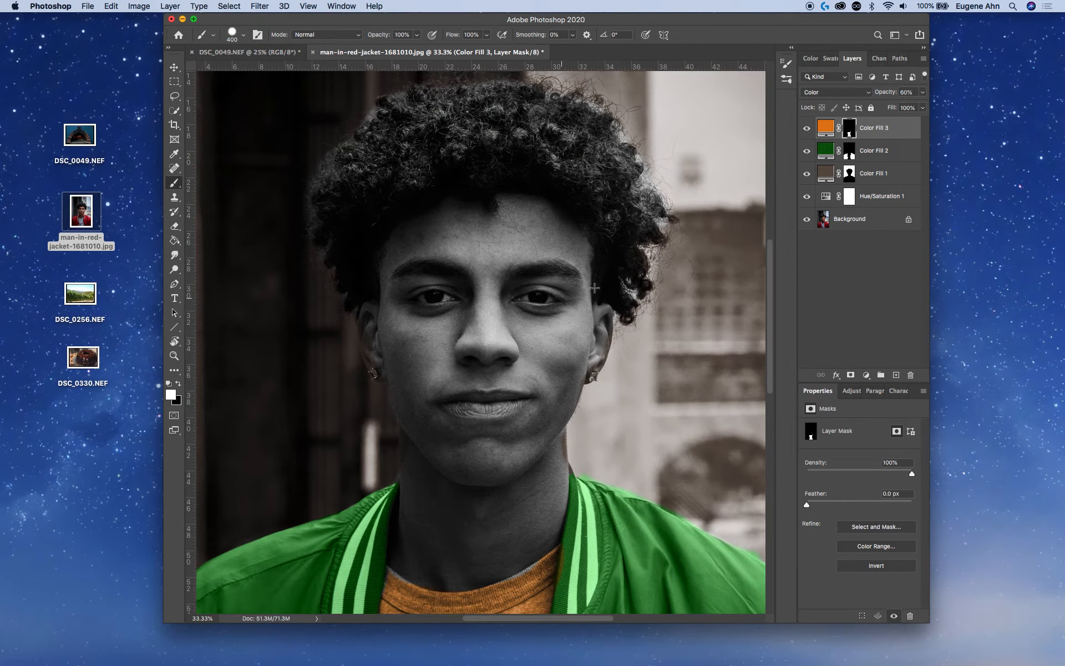
# - Select the light collar stripes on both sides of the jacket with the Magic Wand, working on the Background layer
pyautogui.press('z')
pyautogui.keyDown('alt'); pyautogui.click(611, 283); pyautogui.keyUp('alt')
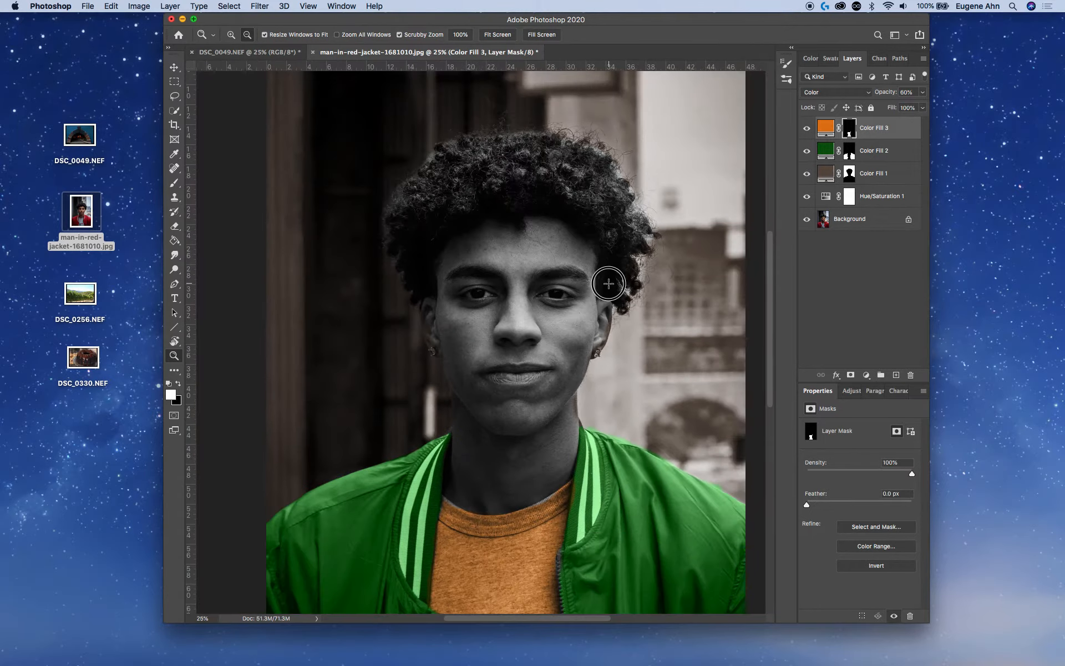
pyautogui.keyDown('alt'); pyautogui.click(610, 284); pyautogui.keyUp('alt')
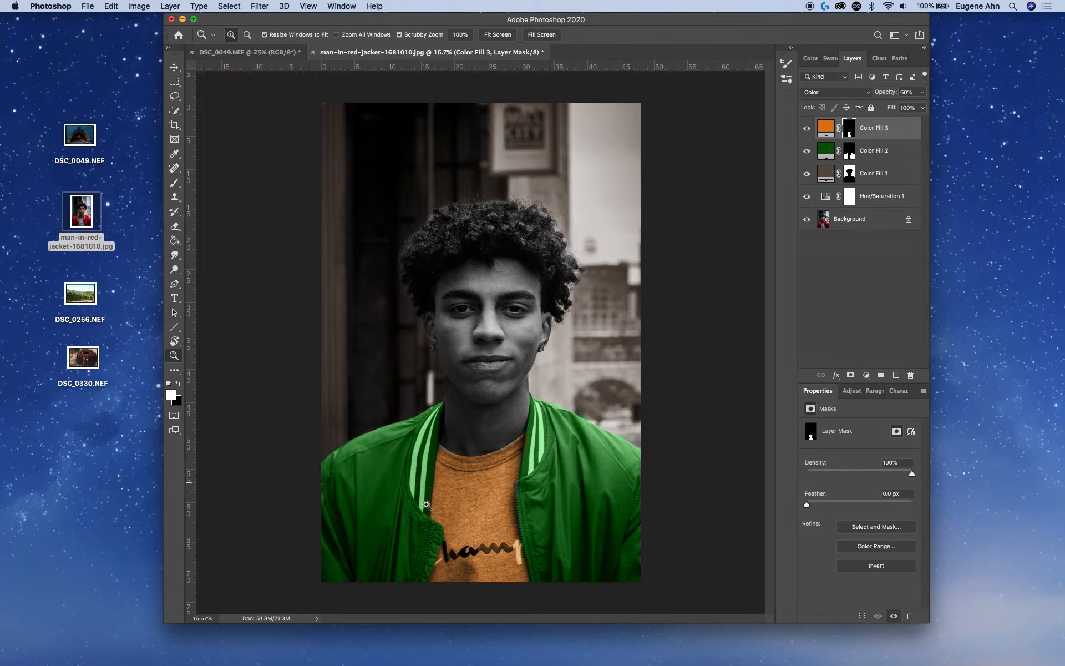
pyautogui.click(854, 150)
pyautogui.click(853, 150)
pyautogui.click(821, 226)
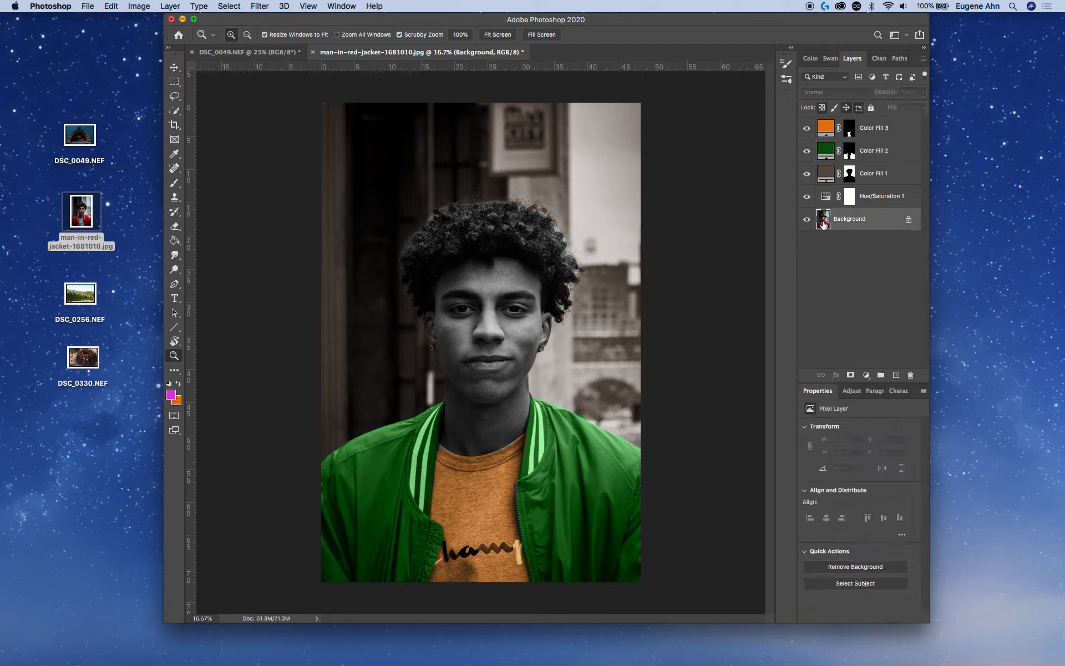
pyautogui.click(176, 113)
pyautogui.click(176, 113)
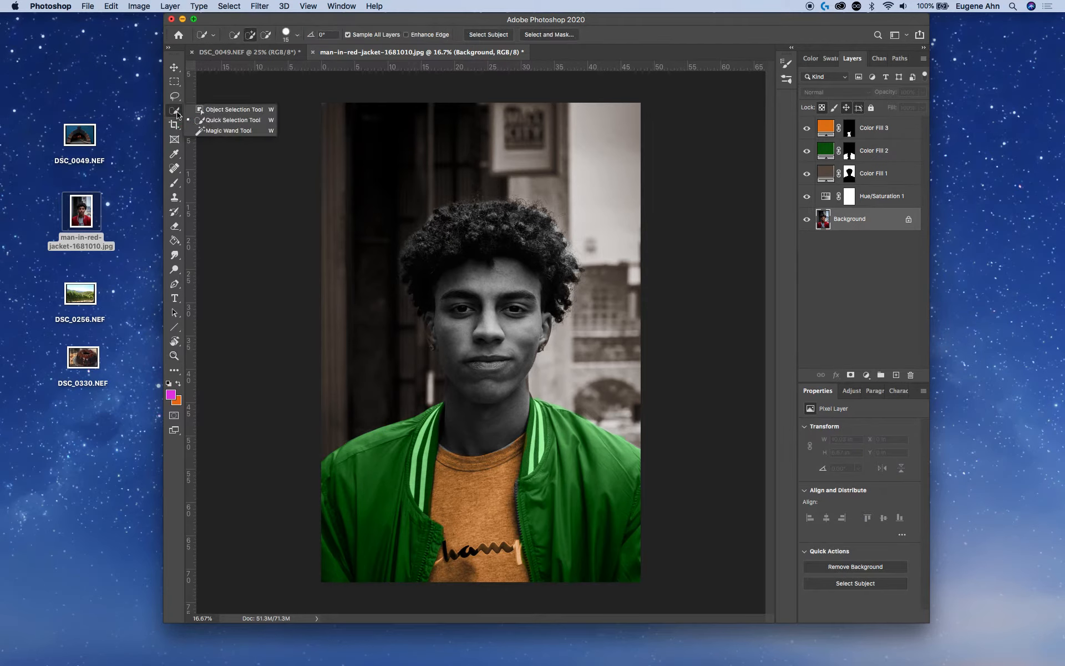
pyautogui.click(215, 130)
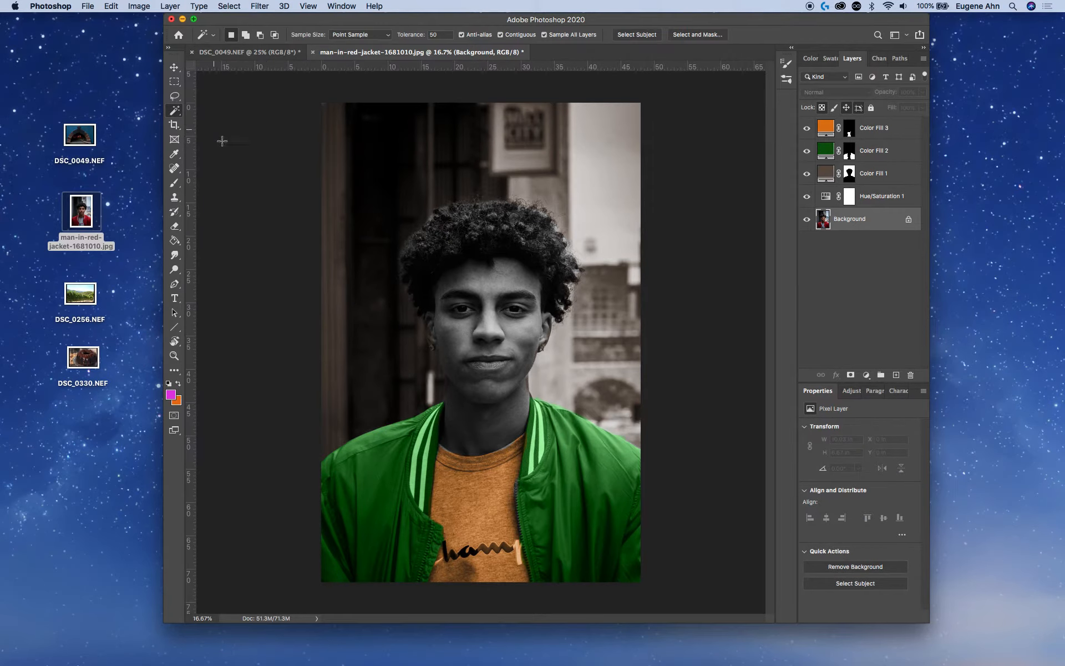
pyautogui.keyDown('shift'); pyautogui.click(425, 482); pyautogui.keyUp('shift')
# - Paint black on the Color Fill 2 mask over the selected collar stripes to remove their green, and clear the selection
pyautogui.click(853, 151)
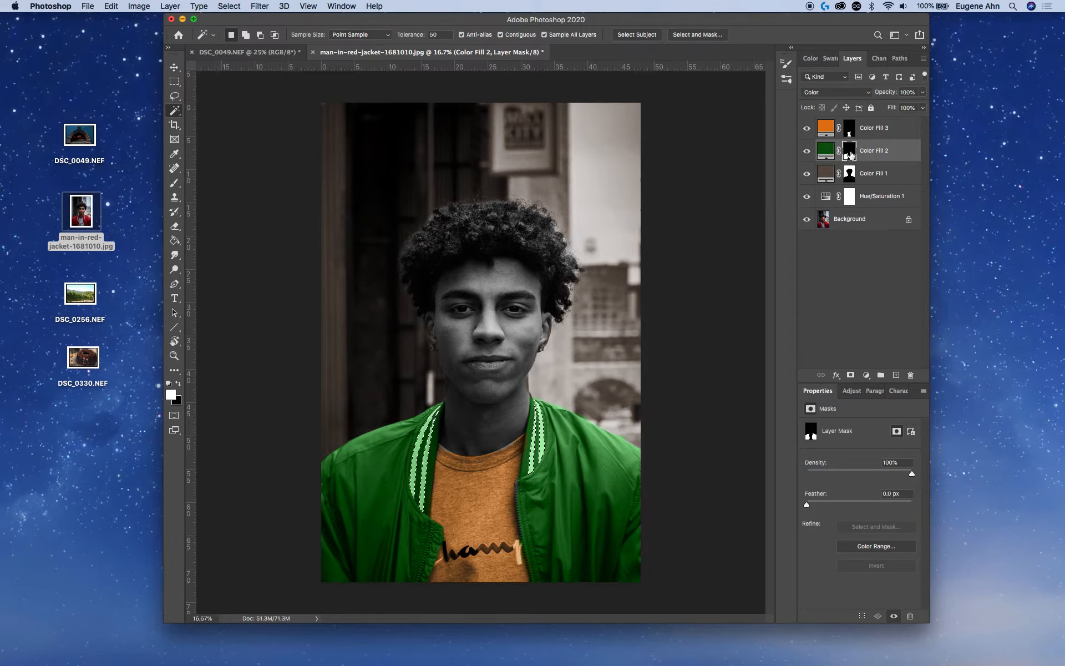
pyautogui.click(179, 383)
pyautogui.press('b')
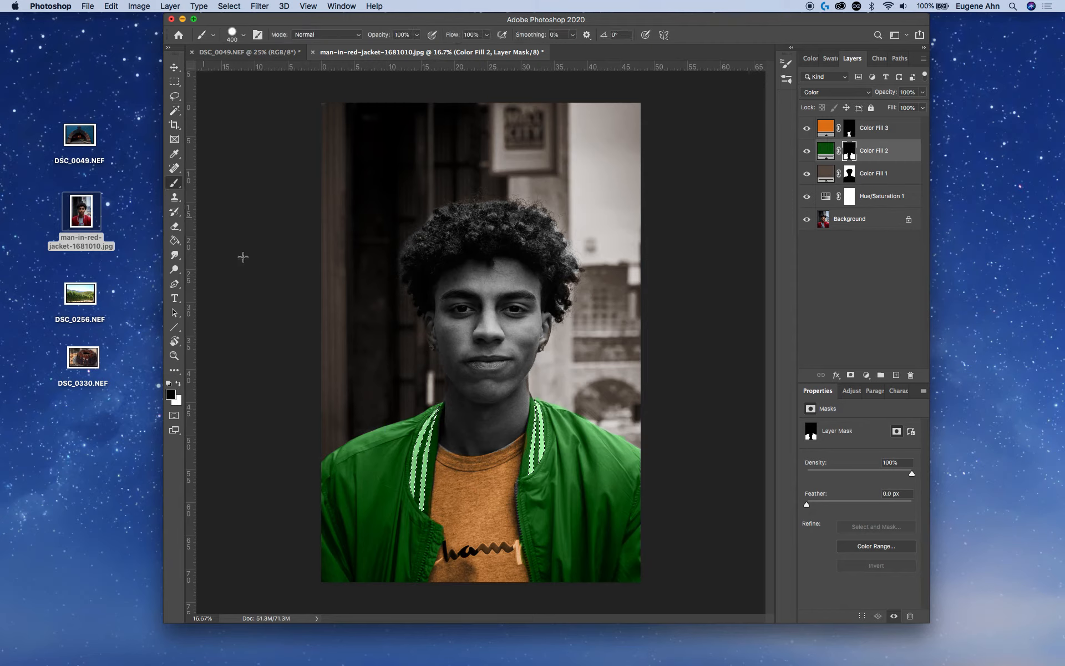
pyautogui.moveTo(533, 383)
pyautogui.mouseDown()
pyautogui.moveTo(526, 478)
pyautogui.moveTo(537, 529)
pyautogui.moveTo(493, 488)
pyautogui.mouseUp()
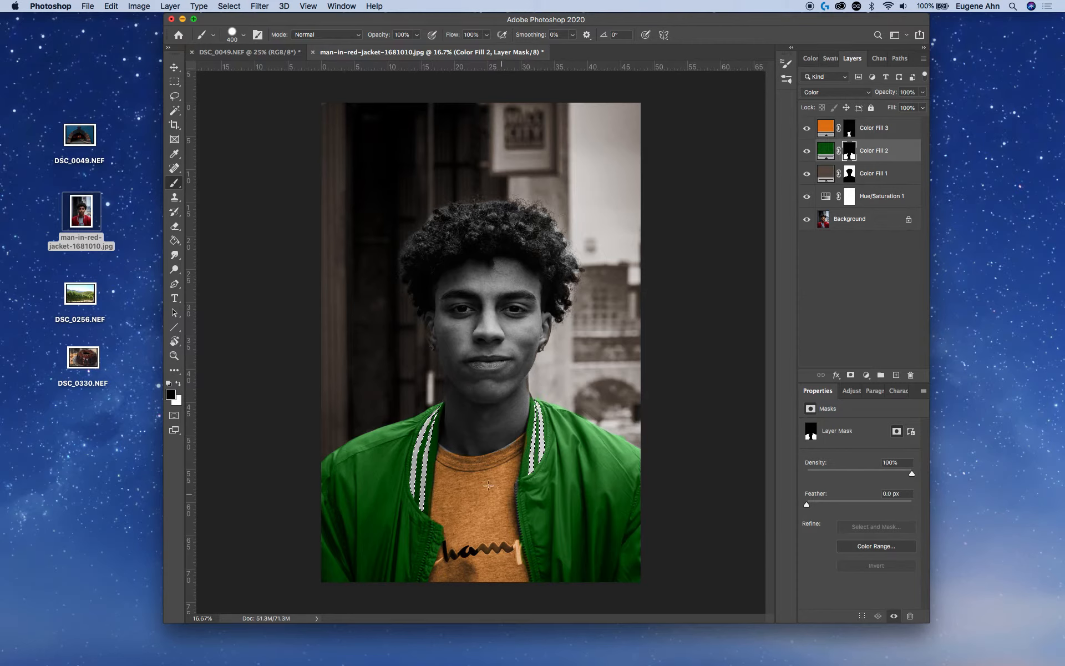
pyautogui.press('m')
pyautogui.click(448, 413)
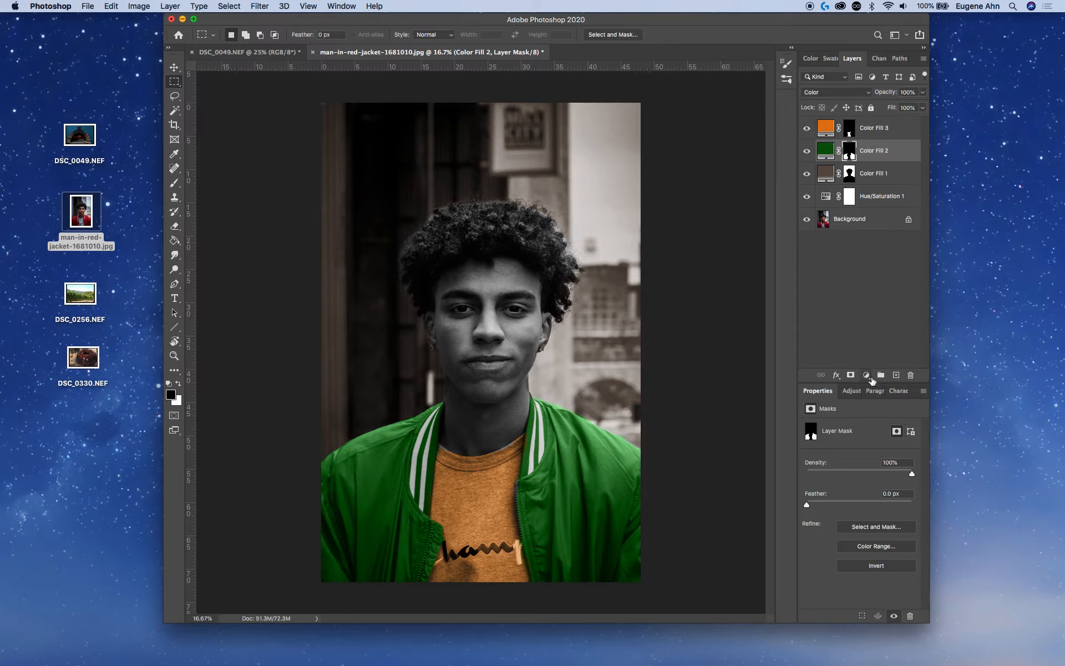
# - Add a Solid Color fill layer above Color Fill 2 in red, e11545
pyautogui.click(869, 377)
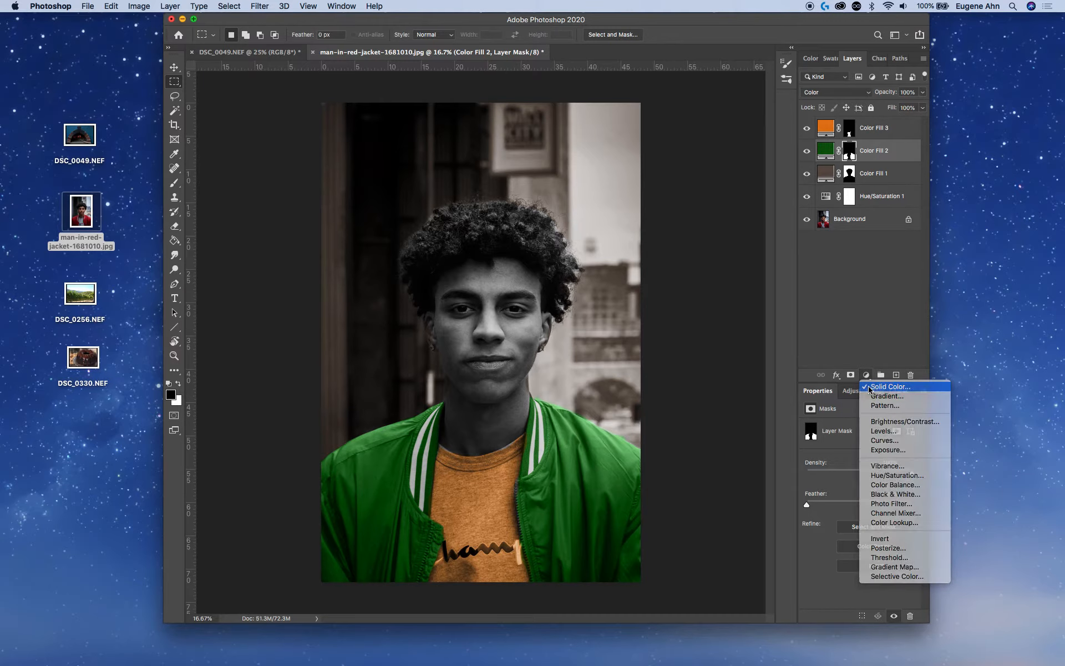
pyautogui.click(870, 383)
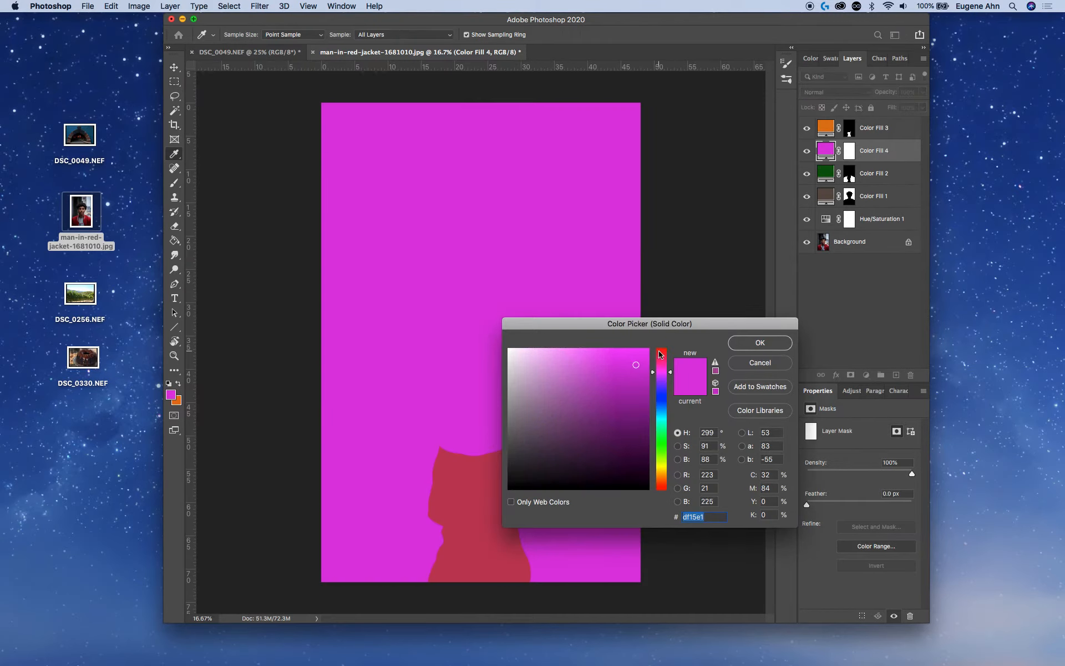
pyautogui.click(662, 356)
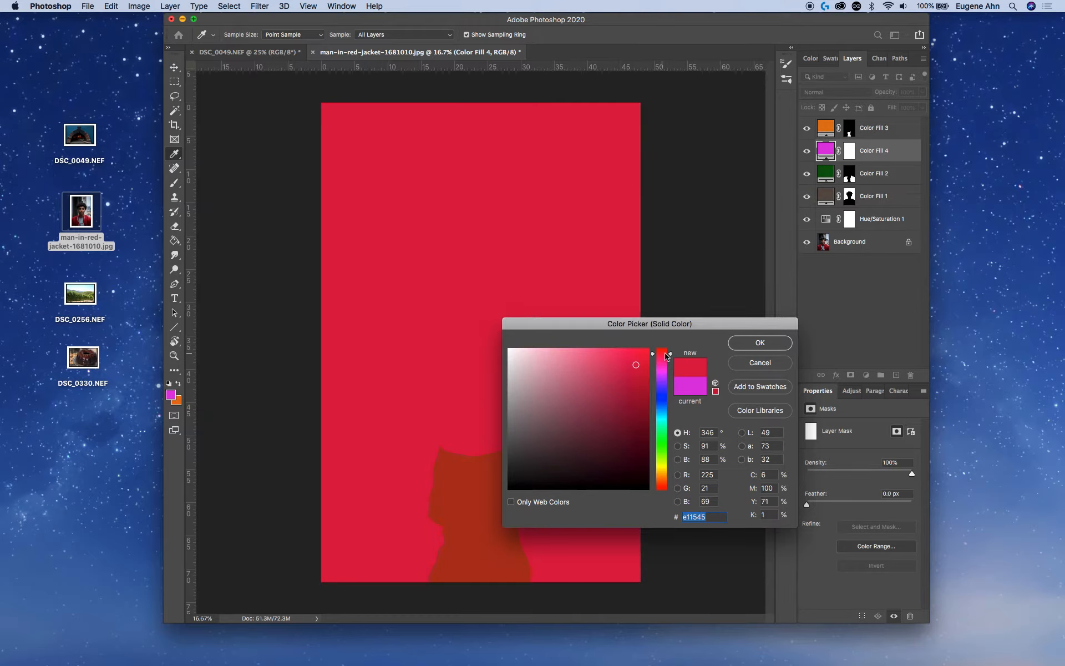
pyautogui.click(759, 343)
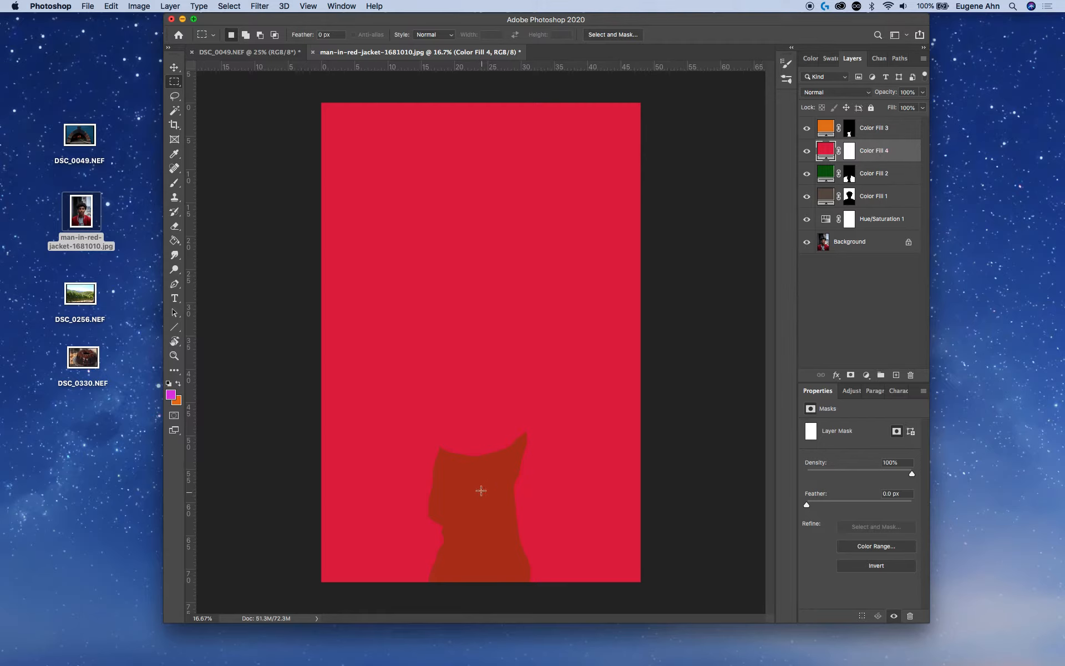
pyautogui.press('i')
pyautogui.click(507, 289)
pyautogui.press('b')
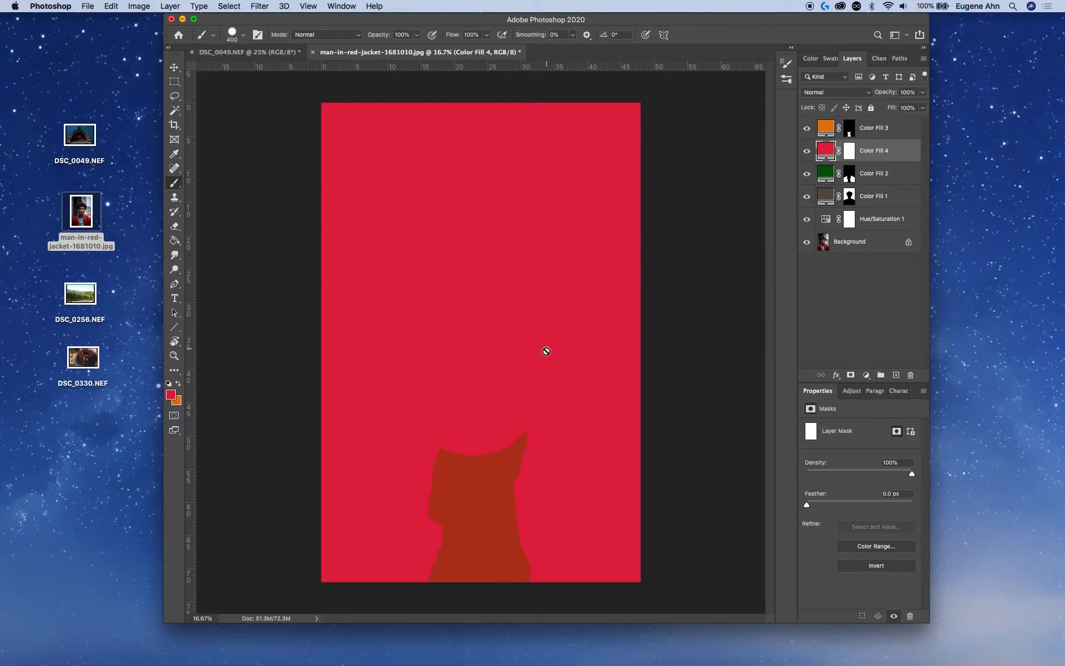
pyautogui.press('i')
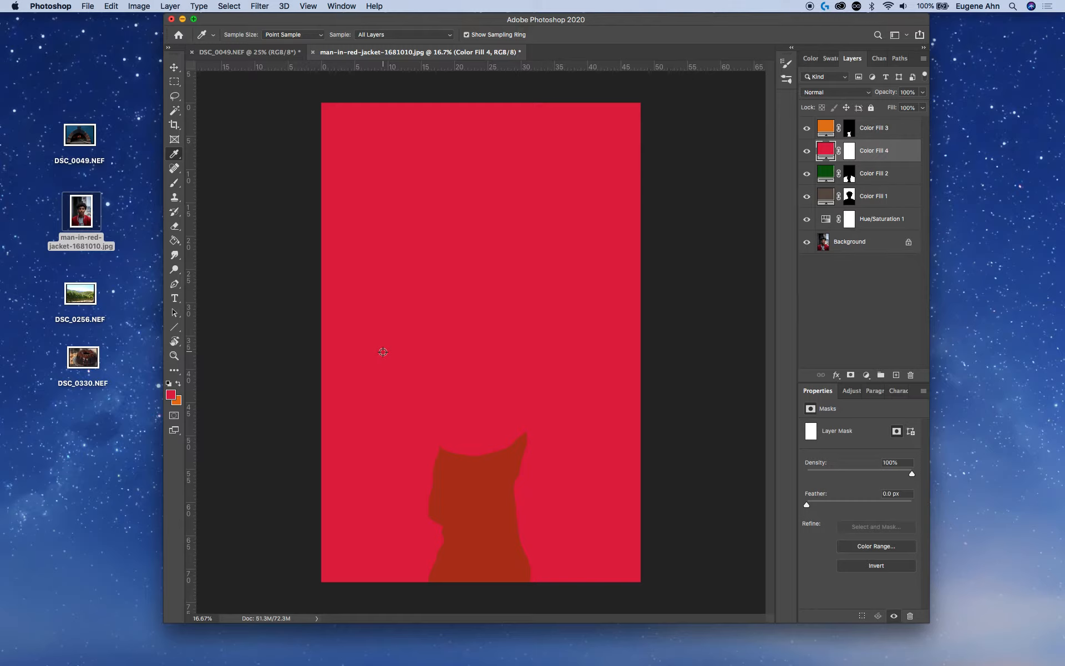
pyautogui.press('b')
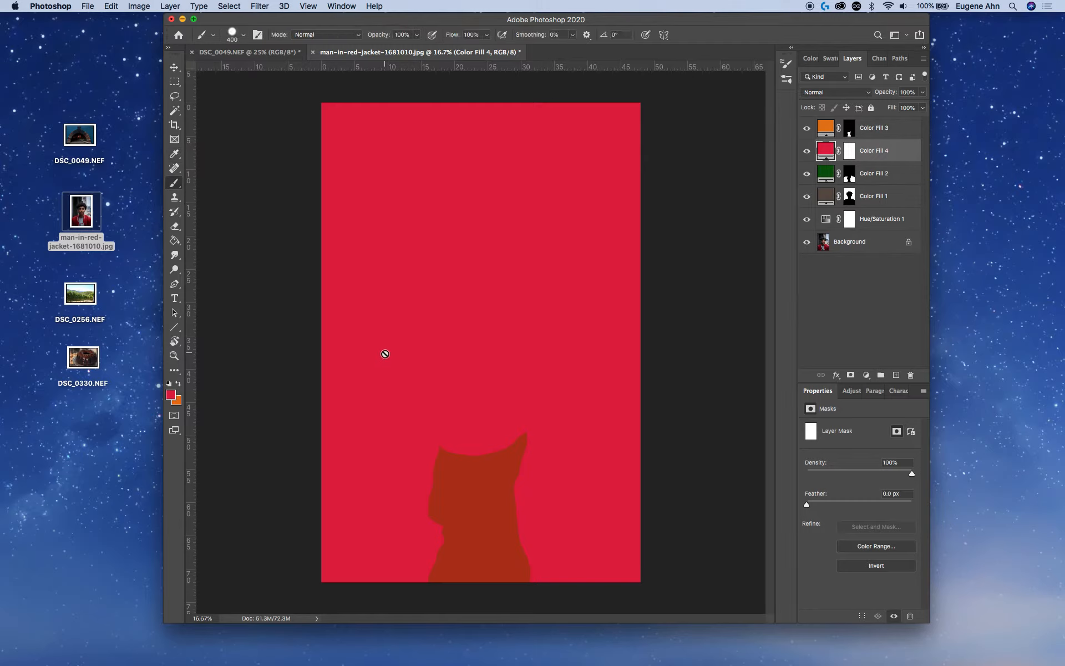
pyautogui.doubleClick(827, 151)
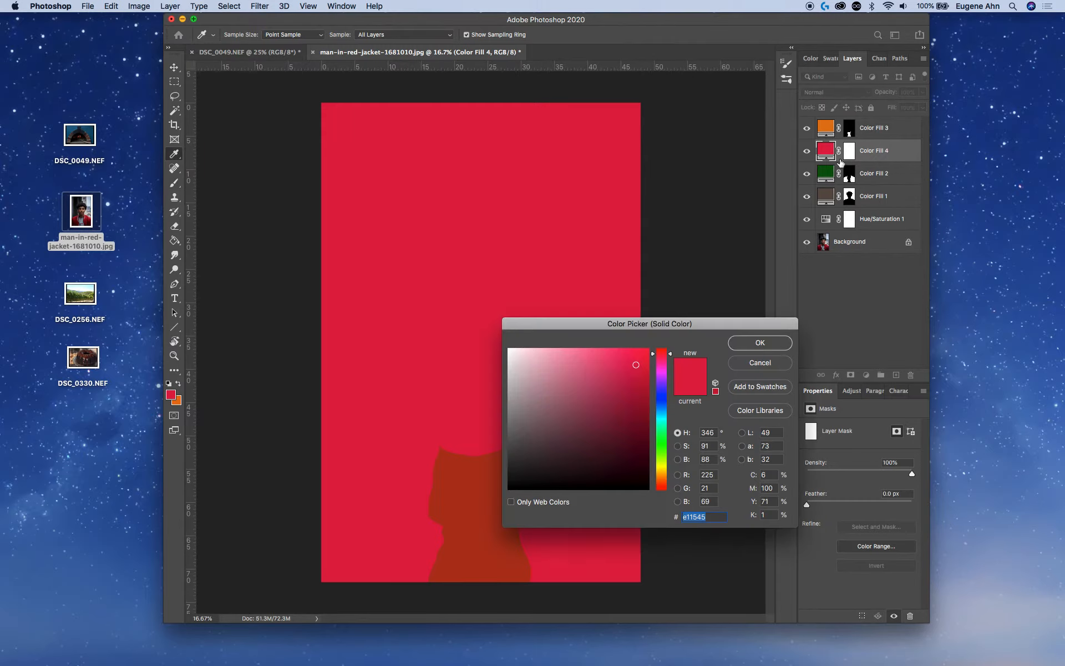
pyautogui.click(755, 344)
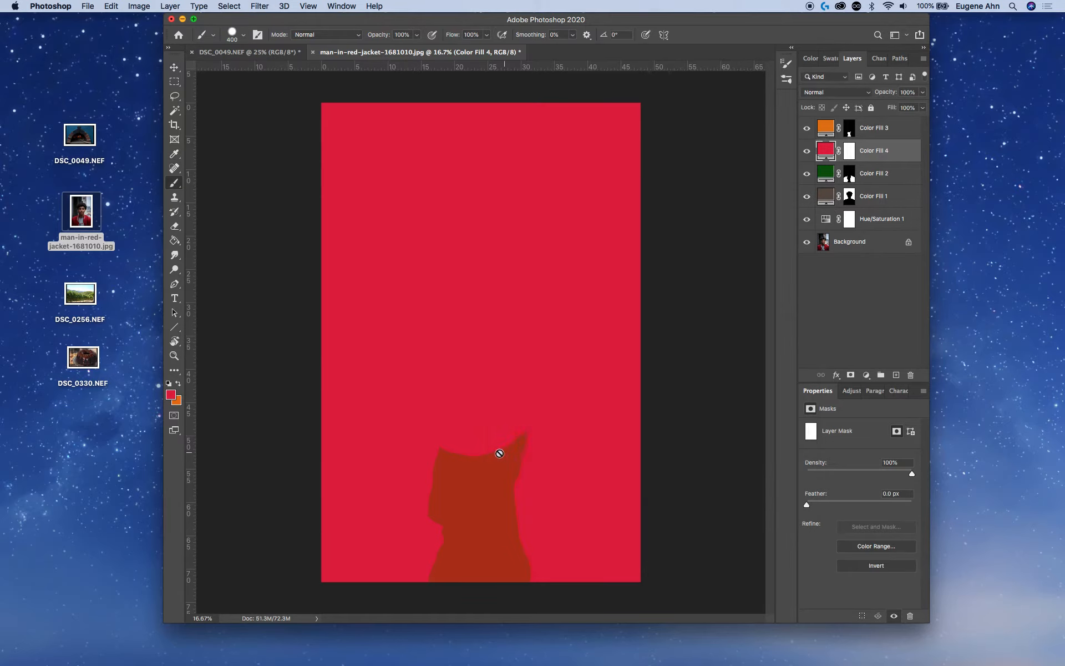
pyautogui.click(473, 489)
pyautogui.click(611, 224)
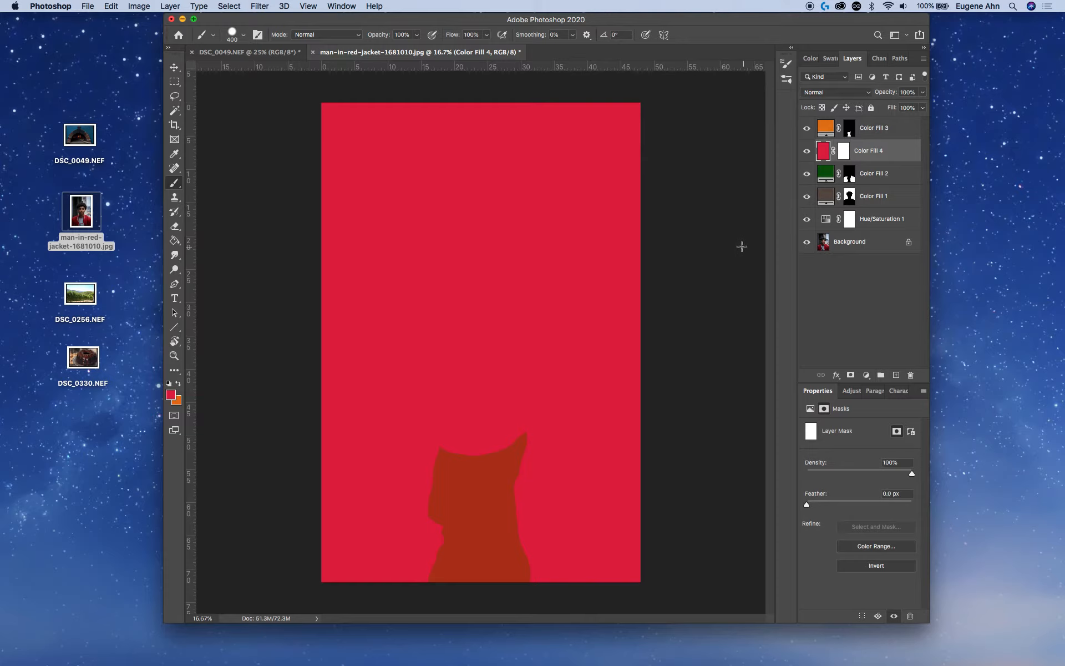
pyautogui.press('super+z')
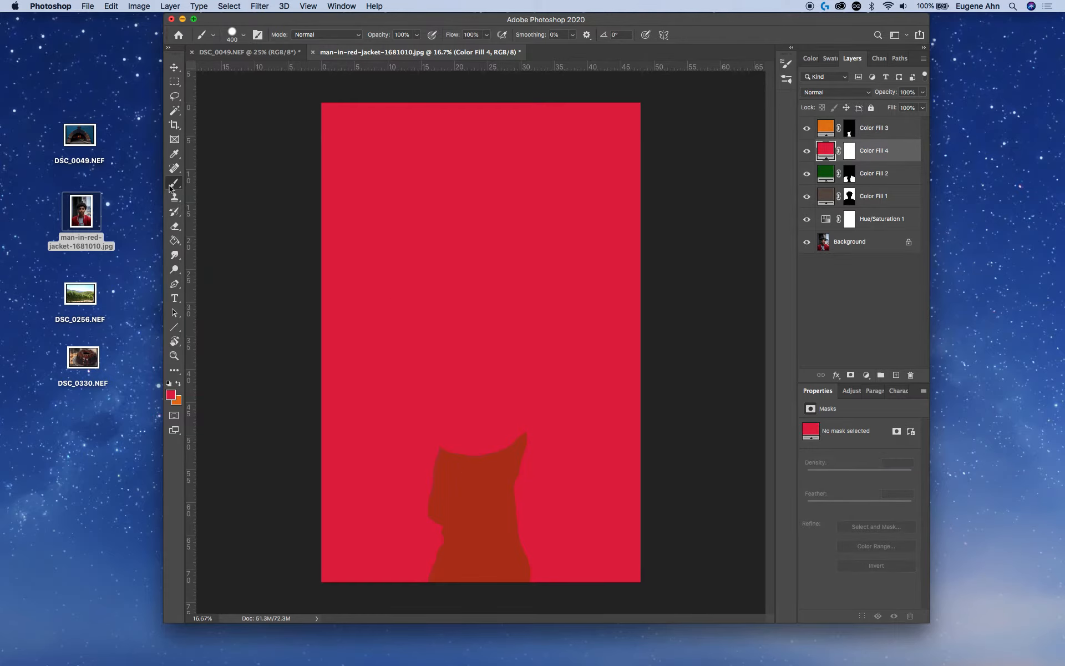
# - Move the red Color Fill 4 layer above Color Fill 3 and set its blend mode to Overlay, with its mask active
pyautogui.moveTo(880, 152); pyautogui.dragTo(877, 121)
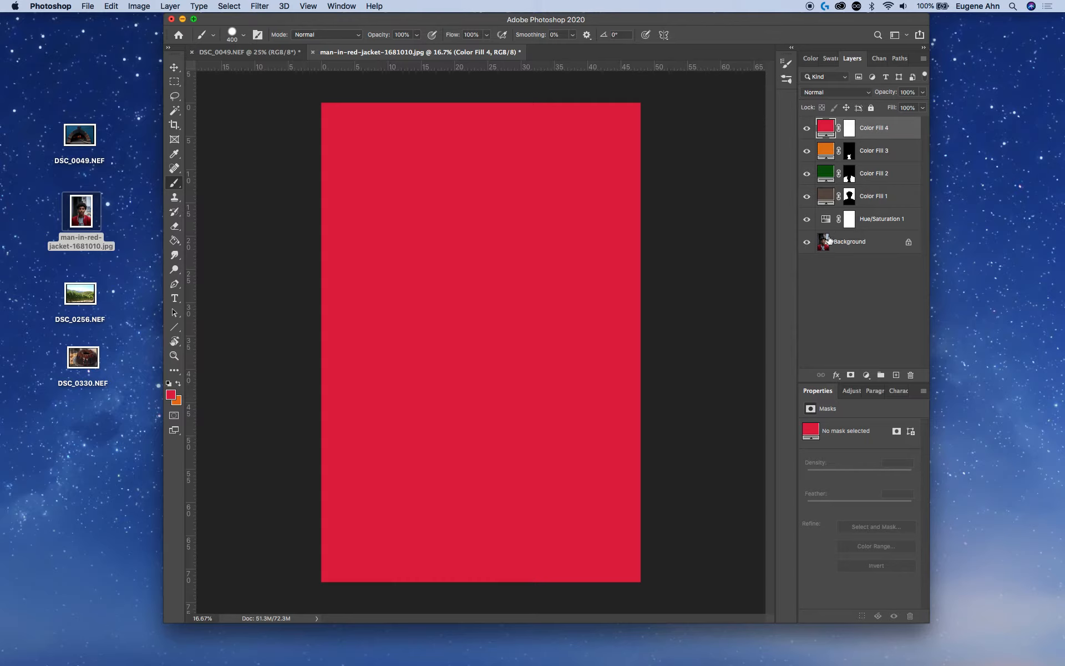
pyautogui.click(846, 95)
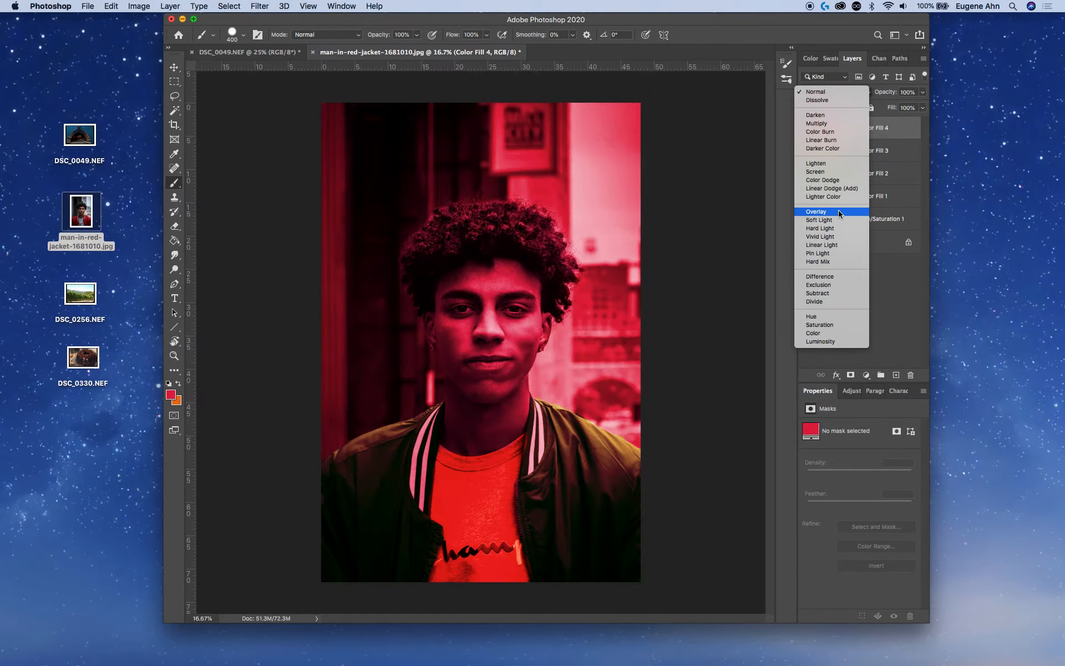
pyautogui.click(840, 215)
pyautogui.click(849, 129)
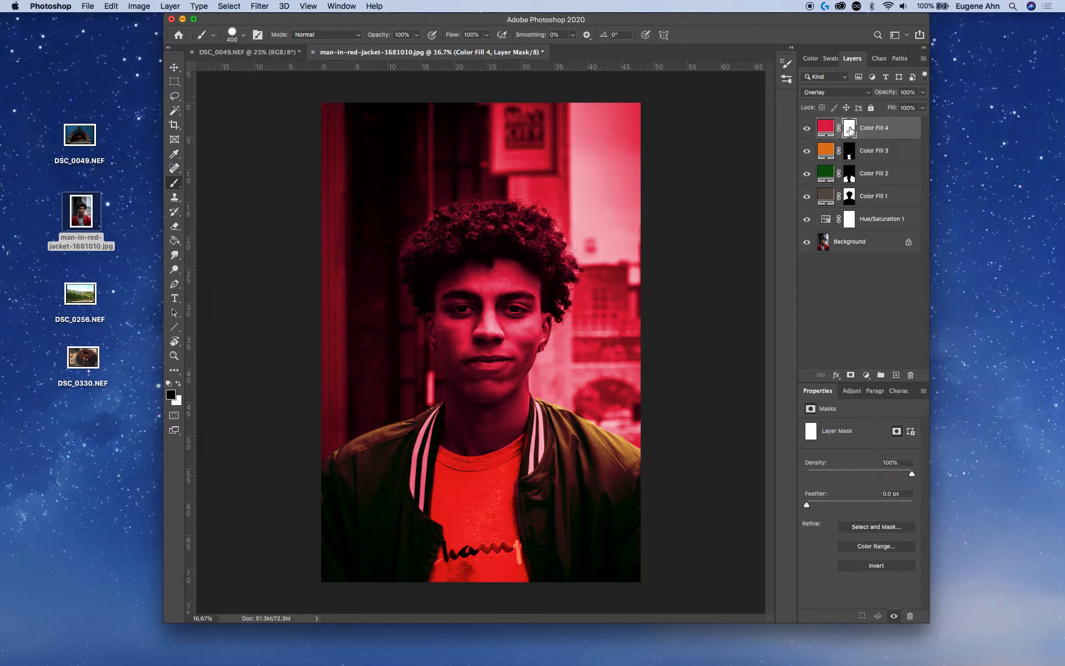
# - Fill the Color Fill 4 mask with black using the Paint Bucket to hide the red across the photo
pyautogui.press('g')
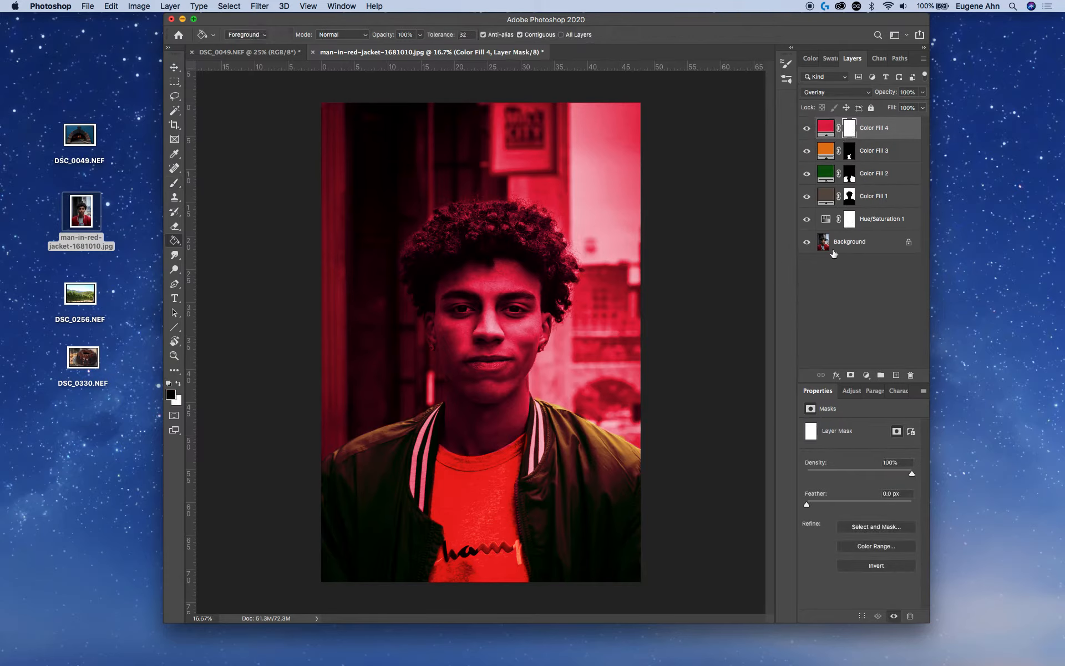
pyautogui.click(494, 288)
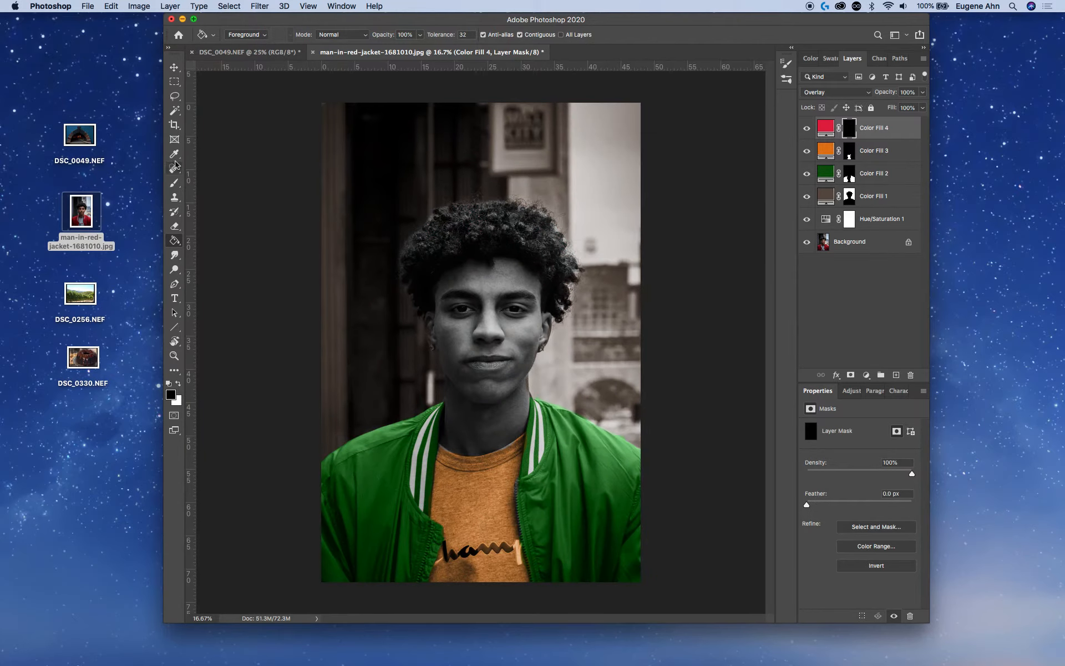
pyautogui.click(174, 183)
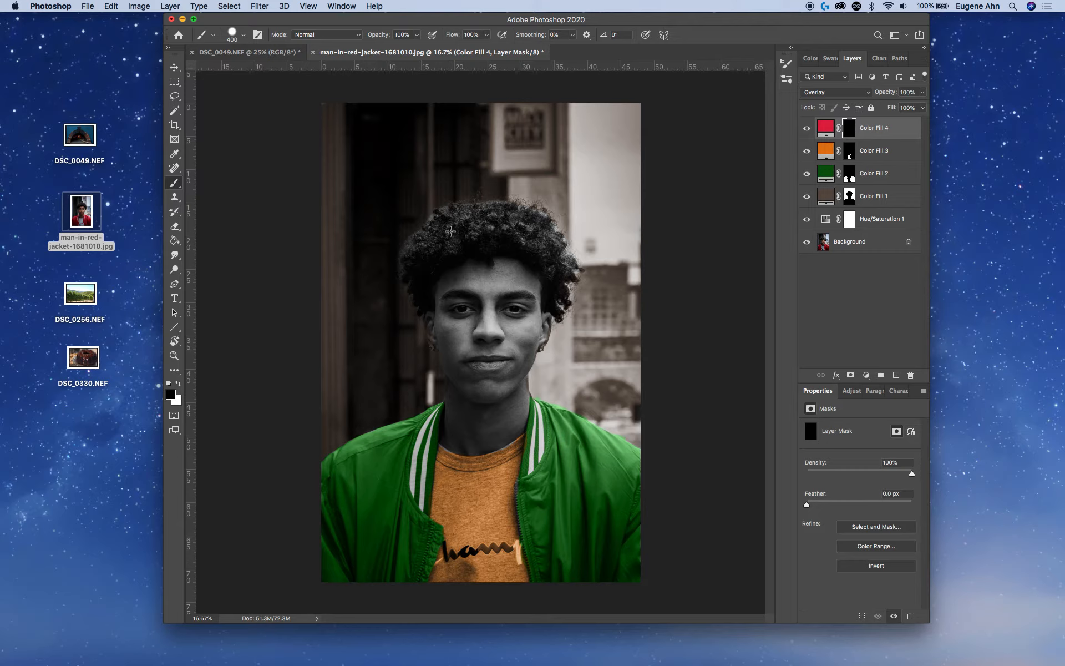
pyautogui.click(174, 110)
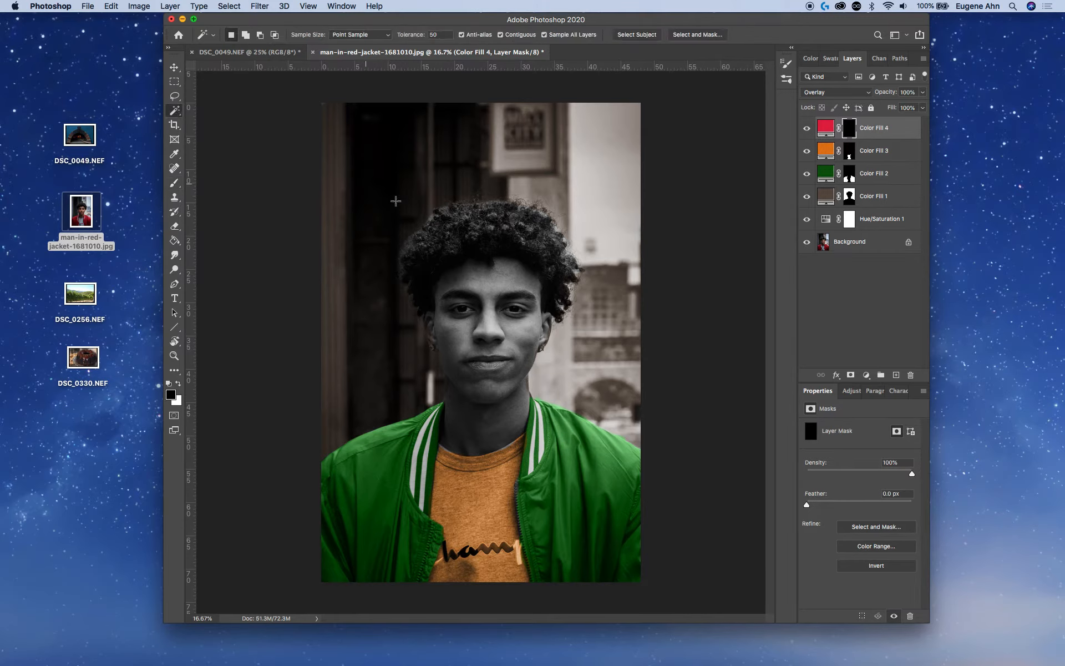
pyautogui.click(426, 246)
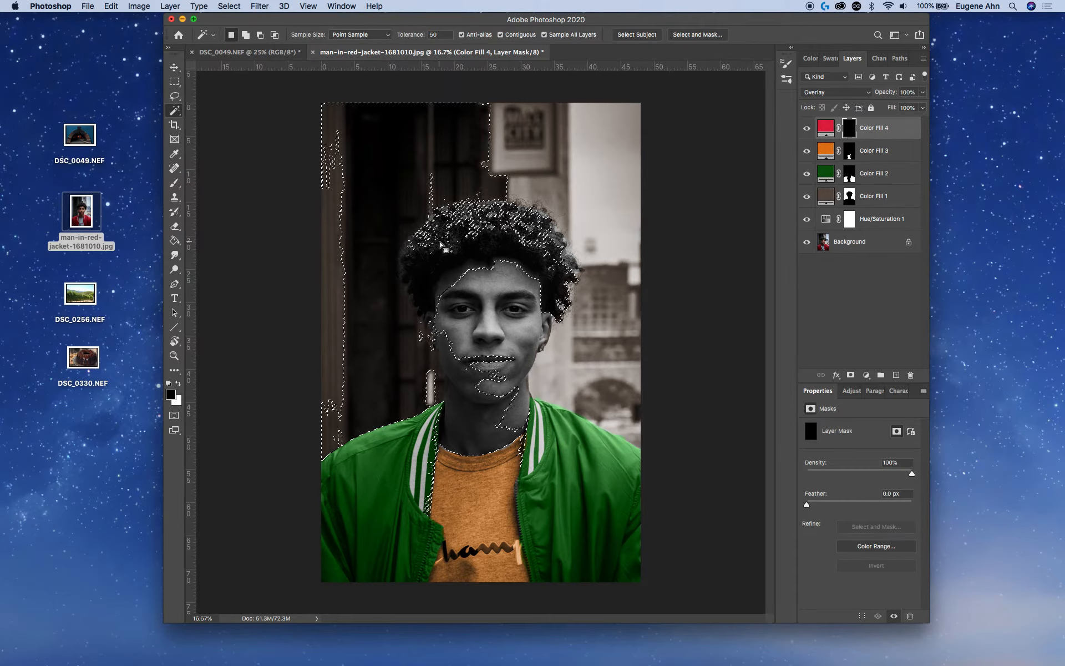
pyautogui.rightClick(184, 108)
pyautogui.click(194, 120)
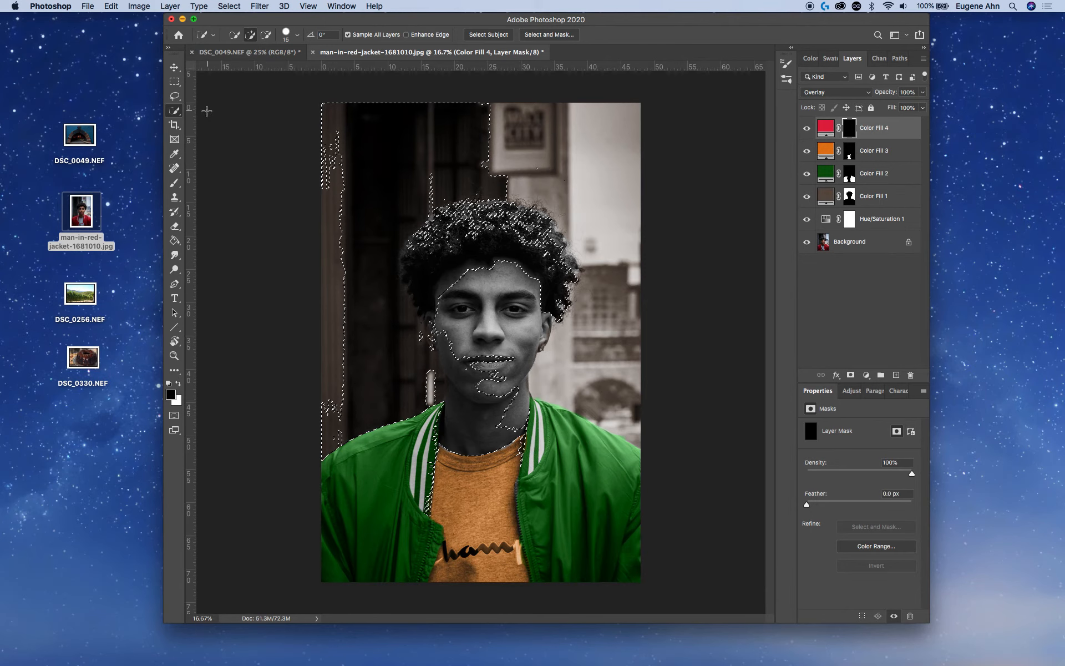
pyautogui.press('super+d')
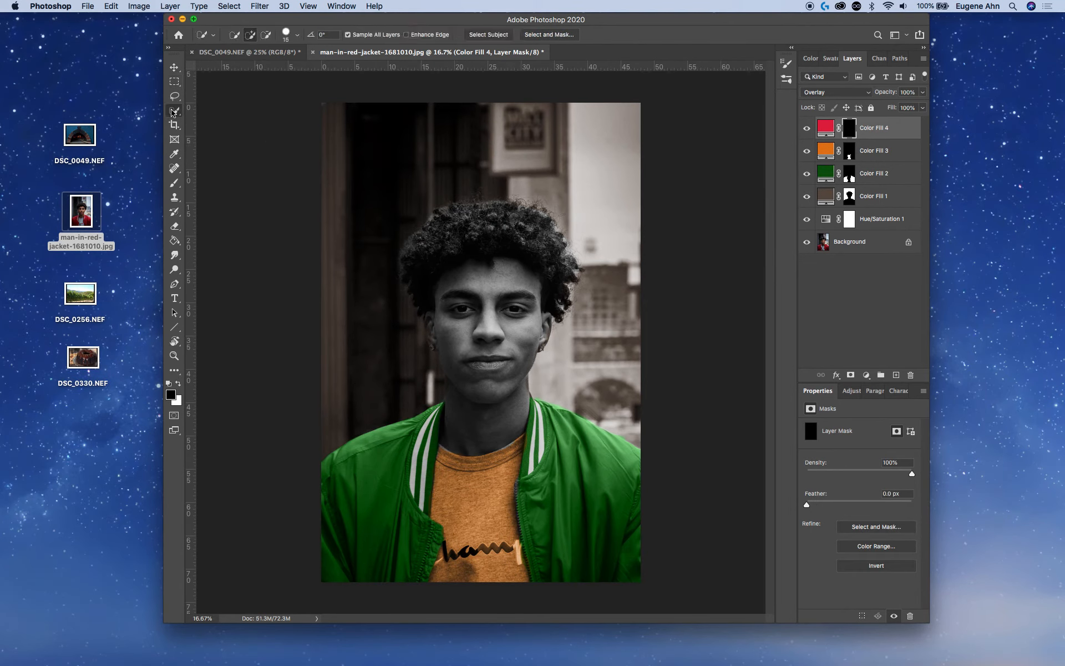
# - Select the man's hair with the Quick Selection tool, subtracting the forehead and eyebrows from the selection
pyautogui.rightClick(174, 112)
pyautogui.click(198, 121)
pyautogui.moveTo(522, 234); pyautogui.dragTo(470, 212)
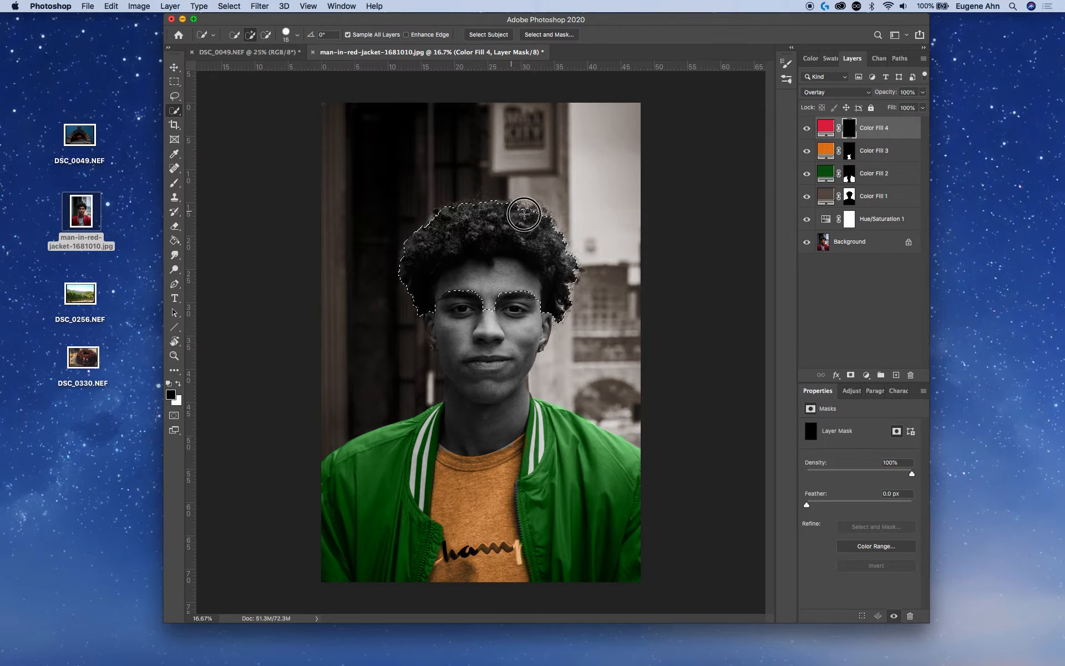
pyautogui.press('alt')
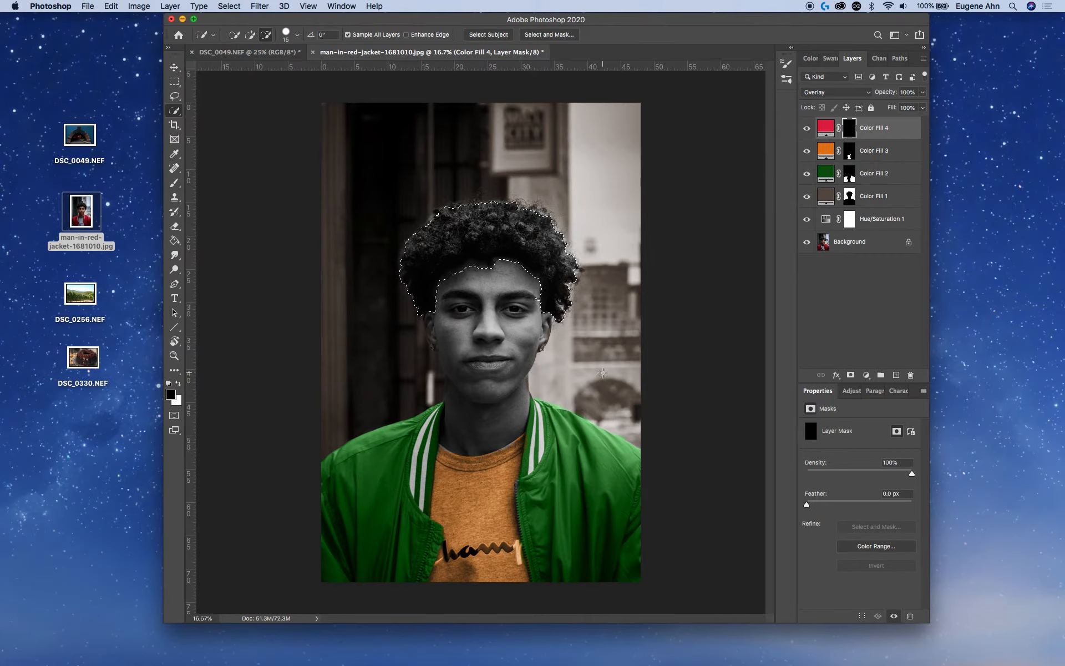
# - Paint white on the Color Fill 4 mask over the selected hair to colour it red, and clear the selection
pyautogui.click(180, 383)
pyautogui.click(175, 182)
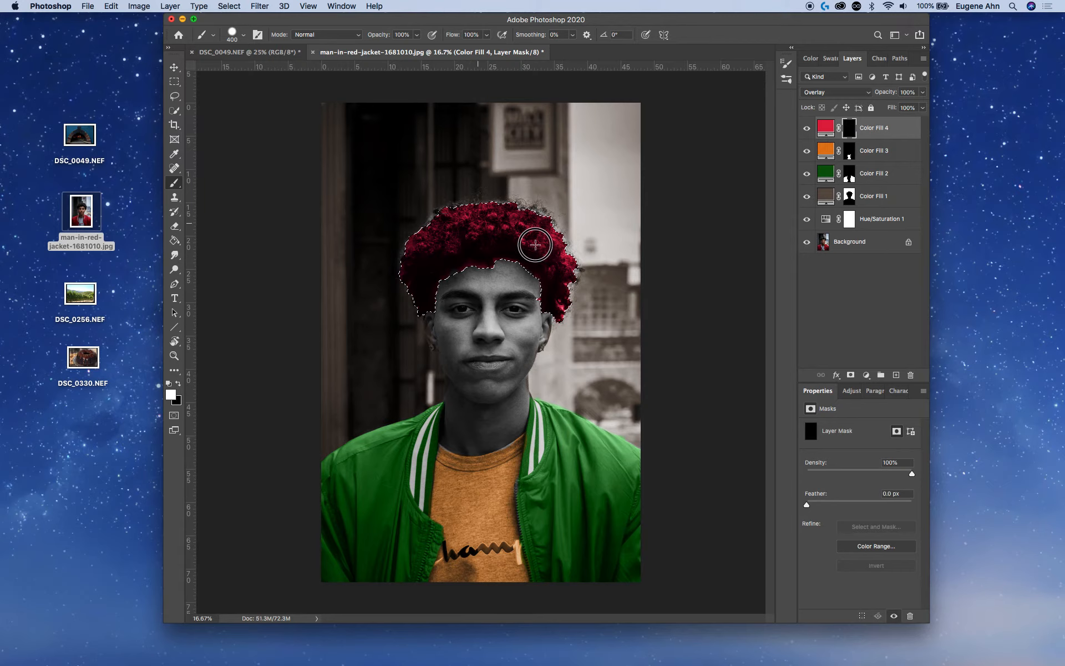
pyautogui.moveTo(509, 232); pyautogui.dragTo(554, 220)
pyautogui.click(174, 81)
pyautogui.click(244, 209)
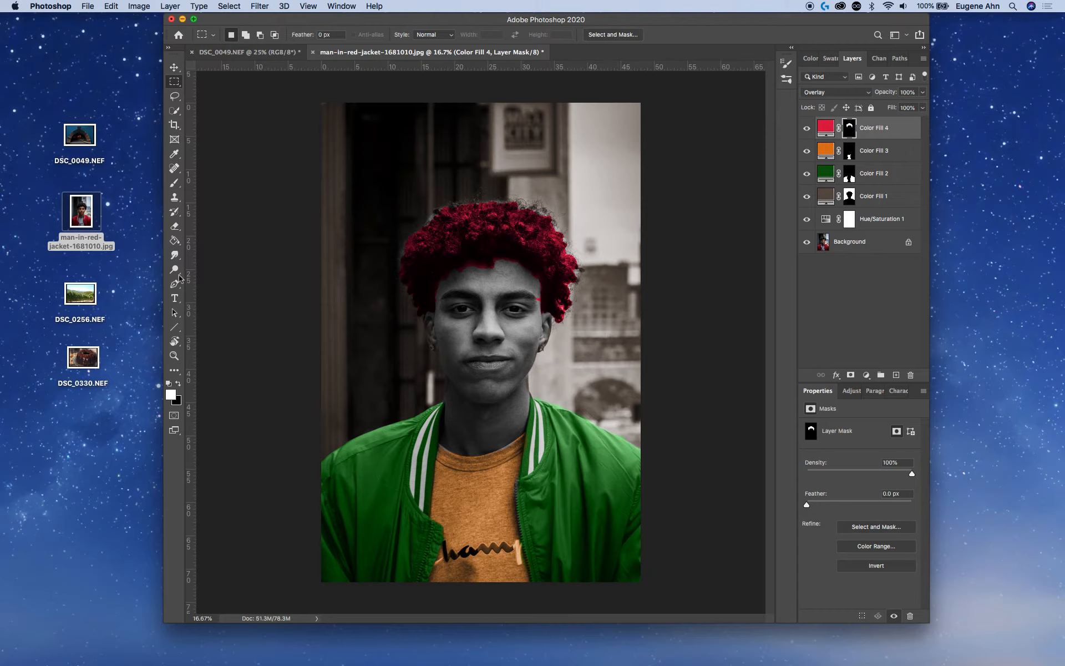
# - Paint black on the Color Fill 4 mask to remove the red spill between the outer eyebrow and the temple beside the earring
pyautogui.click(174, 184)
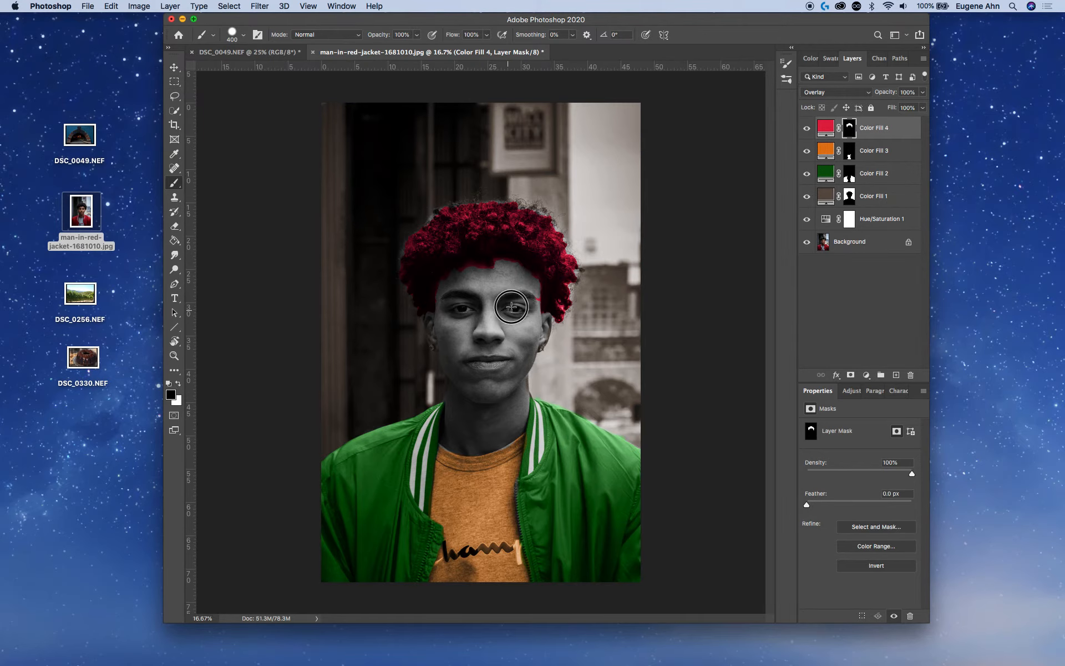
pyautogui.press('z')
pyautogui.moveTo(513, 309); pyautogui.dragTo(549, 301)
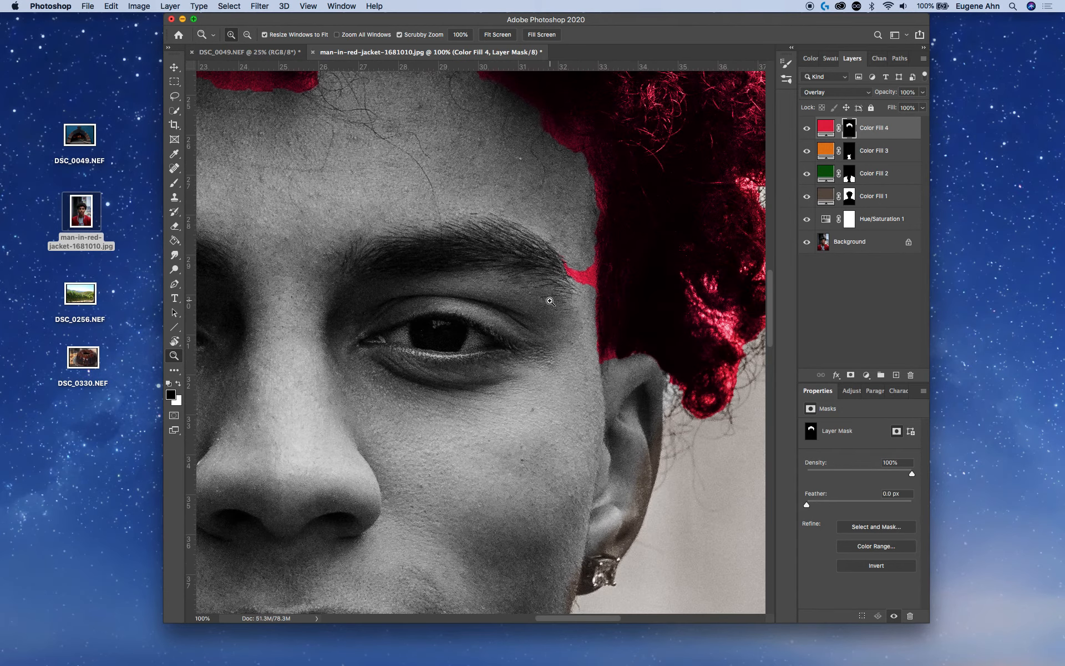
pyautogui.press('b')
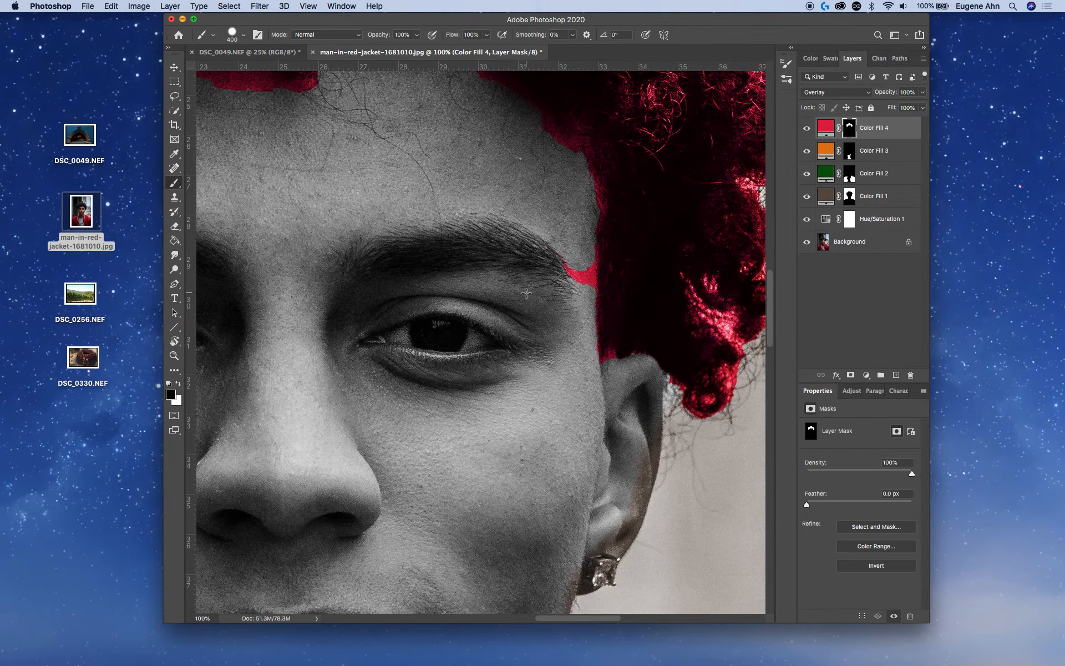
pyautogui.moveTo(518, 273)
pyautogui.mouseDown()
pyautogui.moveTo(553, 277)
pyautogui.moveTo(551, 237)
pyautogui.moveTo(567, 240)
pyautogui.moveTo(573, 328)
pyautogui.moveTo(577, 210)
pyautogui.moveTo(563, 178)
pyautogui.moveTo(506, 143)
pyautogui.moveTo(562, 161)
pyautogui.moveTo(581, 193)
pyautogui.mouseUp()
# - Clean the red off the skin along the forehead hairline to the other temple, painting black on the mask with a 175 px brush
pyautogui.moveTo(441, 182); pyautogui.dragTo(507, 360)
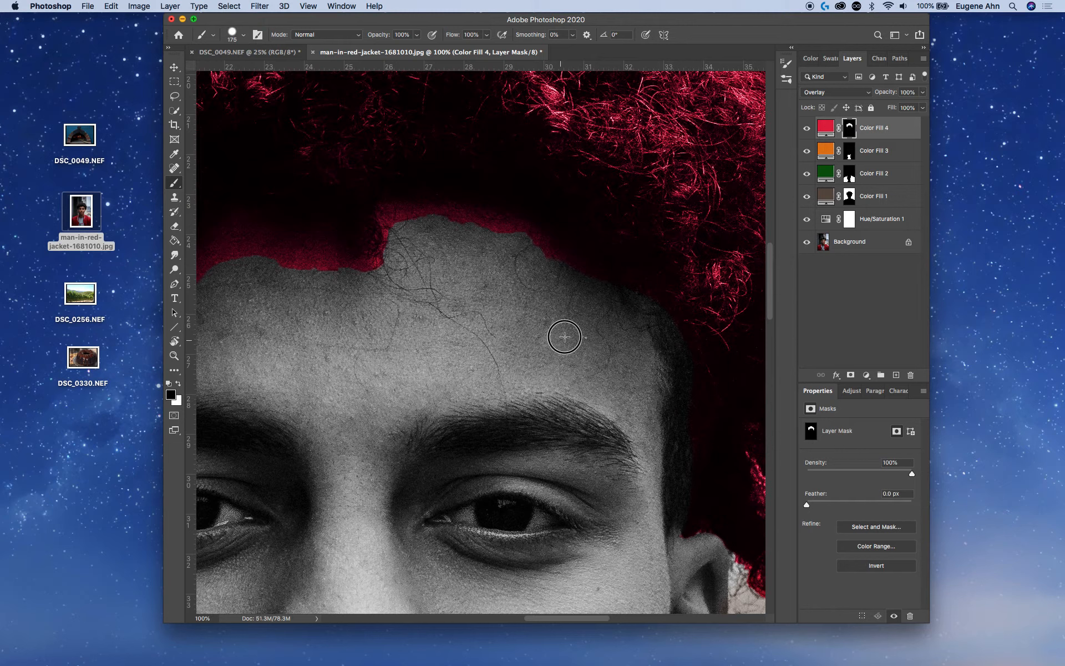
pyautogui.moveTo(554, 302)
pyautogui.mouseDown()
pyautogui.moveTo(520, 270)
pyautogui.moveTo(424, 253)
pyautogui.moveTo(414, 284)
pyautogui.moveTo(387, 301)
pyautogui.moveTo(359, 307)
pyautogui.moveTo(287, 289)
pyautogui.mouseUp()
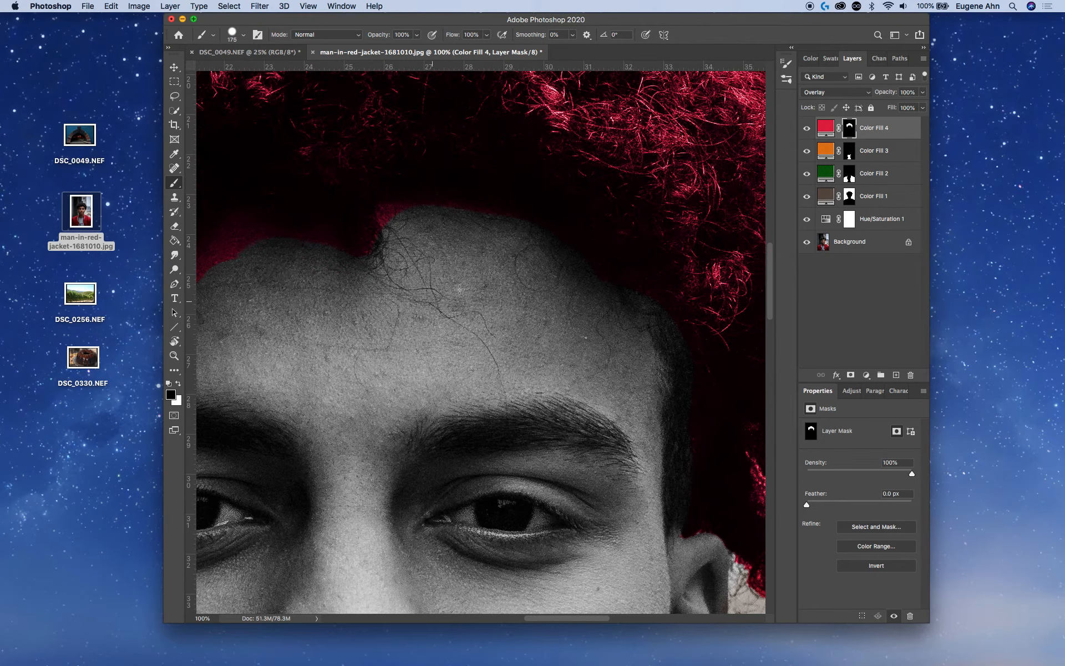
pyautogui.moveTo(467, 251); pyautogui.dragTo(430, 253)
pyautogui.moveTo(352, 317); pyautogui.dragTo(567, 398)
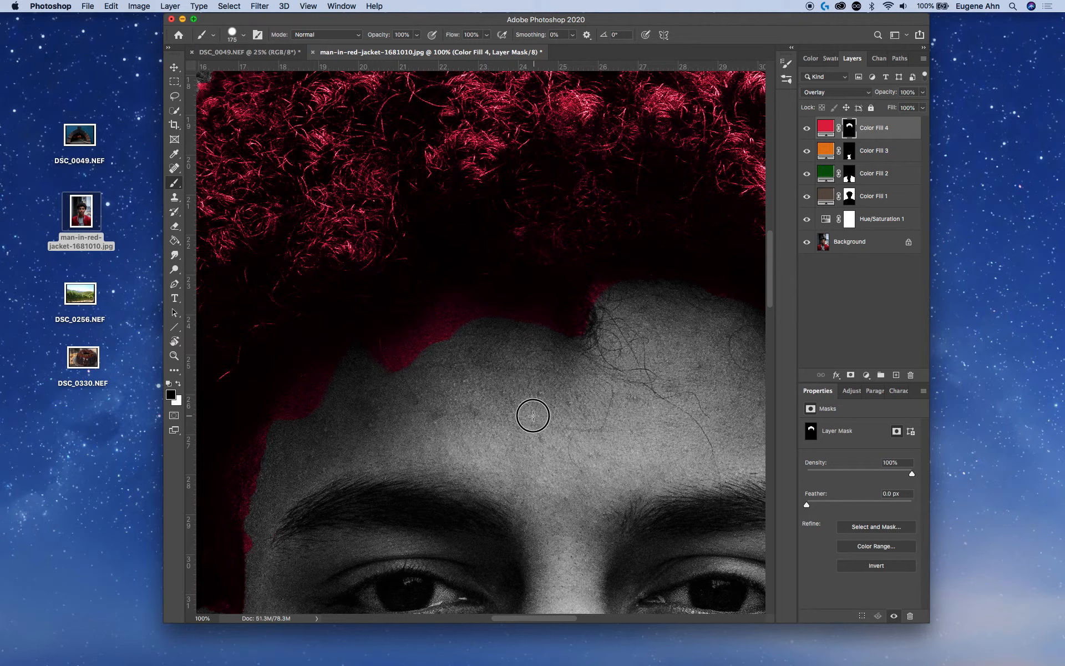
pyautogui.moveTo(525, 353)
pyautogui.mouseDown()
pyautogui.moveTo(468, 334)
pyautogui.moveTo(446, 359)
pyautogui.moveTo(359, 386)
pyautogui.moveTo(316, 418)
pyautogui.moveTo(292, 473)
pyautogui.moveTo(269, 474)
pyautogui.moveTo(276, 552)
pyautogui.mouseUp()
pyautogui.scroll(-5, 506, 435)
pyautogui.hscroll(-8, 506, 435)
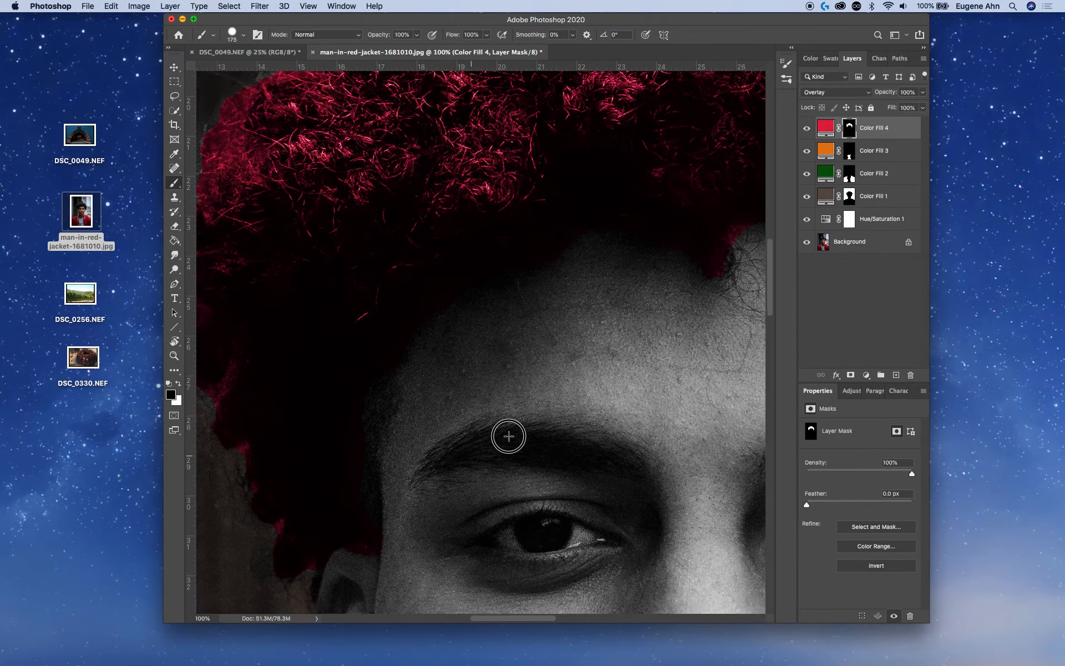
pyautogui.moveTo(498, 502); pyautogui.dragTo(446, 545)
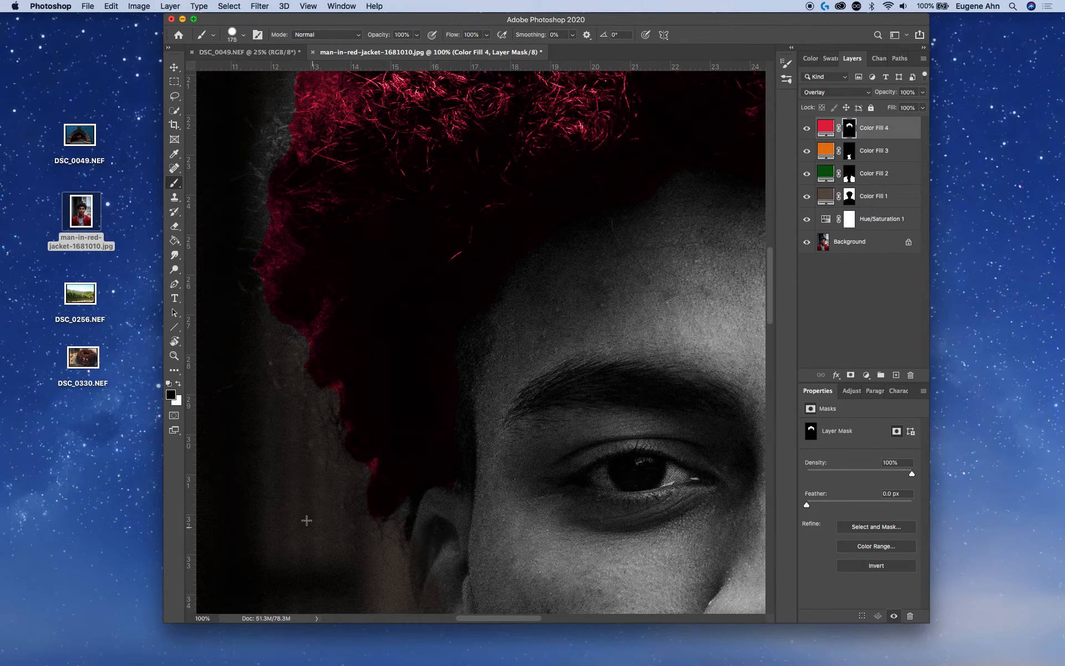
# - Paint white on the Color Fill 4 mask along the outer edge of the hair to extend the red over the uncoloured curls
pyautogui.scroll(10, 636, 303)
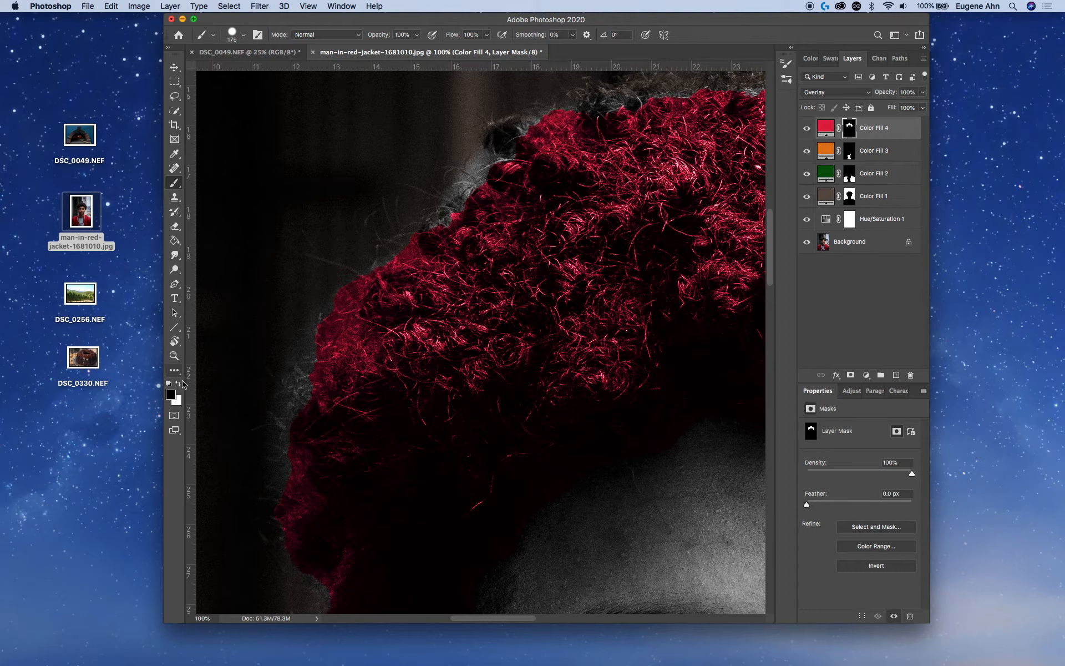
pyautogui.moveTo(411, 415)
pyautogui.mouseDown()
pyautogui.moveTo(376, 417)
pyautogui.moveTo(335, 399)
pyautogui.moveTo(334, 439)
pyautogui.moveTo(351, 406)
pyautogui.moveTo(417, 363)
pyautogui.moveTo(432, 325)
pyautogui.moveTo(429, 278)
pyautogui.moveTo(477, 259)
pyautogui.moveTo(495, 213)
pyautogui.moveTo(575, 151)
pyautogui.moveTo(521, 172)
pyautogui.moveTo(516, 164)
pyautogui.moveTo(656, 147)
pyautogui.mouseUp()
pyautogui.moveTo(654, 228); pyautogui.dragTo(527, 280)
pyautogui.moveTo(577, 236); pyautogui.dragTo(438, 354)
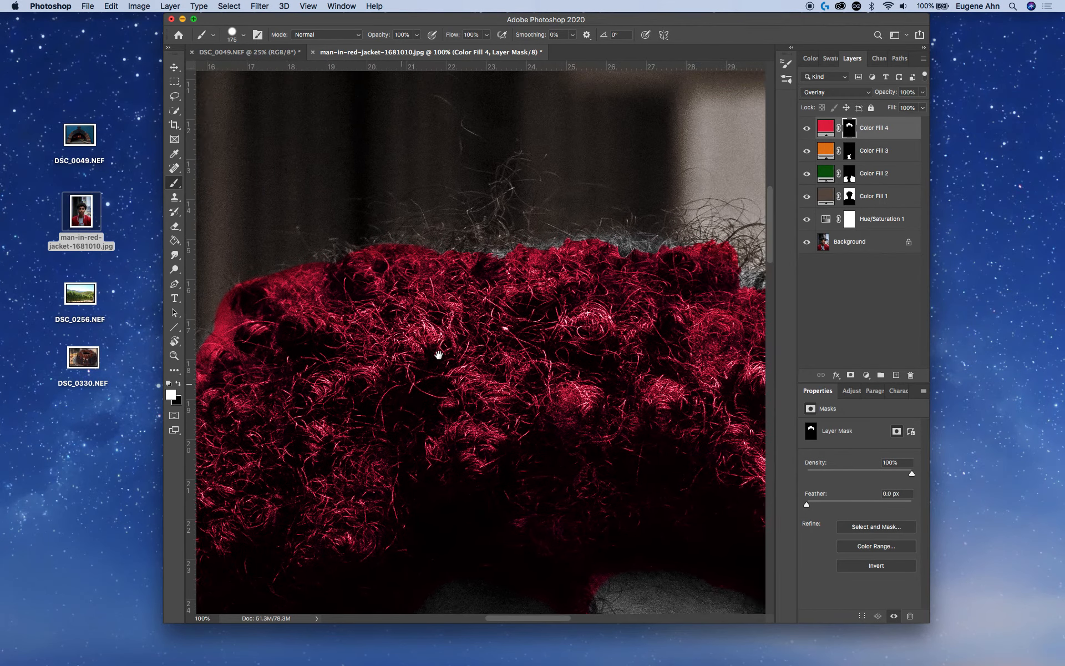
pyautogui.moveTo(428, 314)
pyautogui.mouseDown()
pyautogui.moveTo(455, 288)
pyautogui.moveTo(428, 287)
pyautogui.moveTo(636, 287)
pyautogui.moveTo(646, 331)
pyautogui.mouseUp()
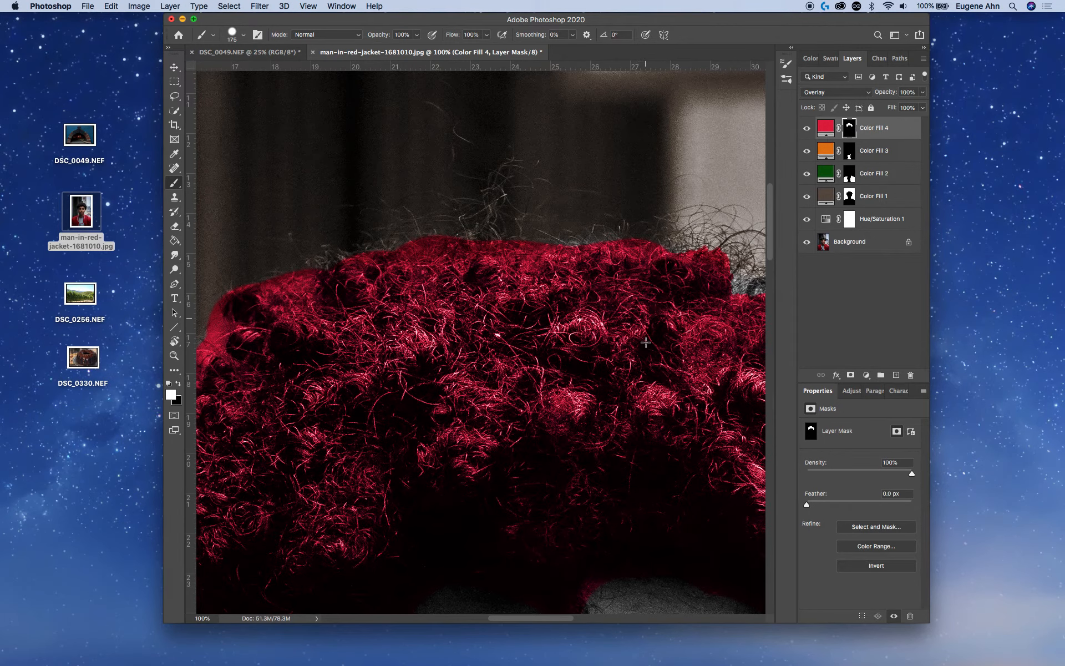
pyautogui.moveTo(679, 418); pyautogui.dragTo(338, 332)
pyautogui.moveTo(412, 262)
pyautogui.mouseDown()
pyautogui.moveTo(430, 241)
pyautogui.moveTo(476, 253)
pyautogui.moveTo(509, 284)
pyautogui.moveTo(548, 370)
pyautogui.mouseUp()
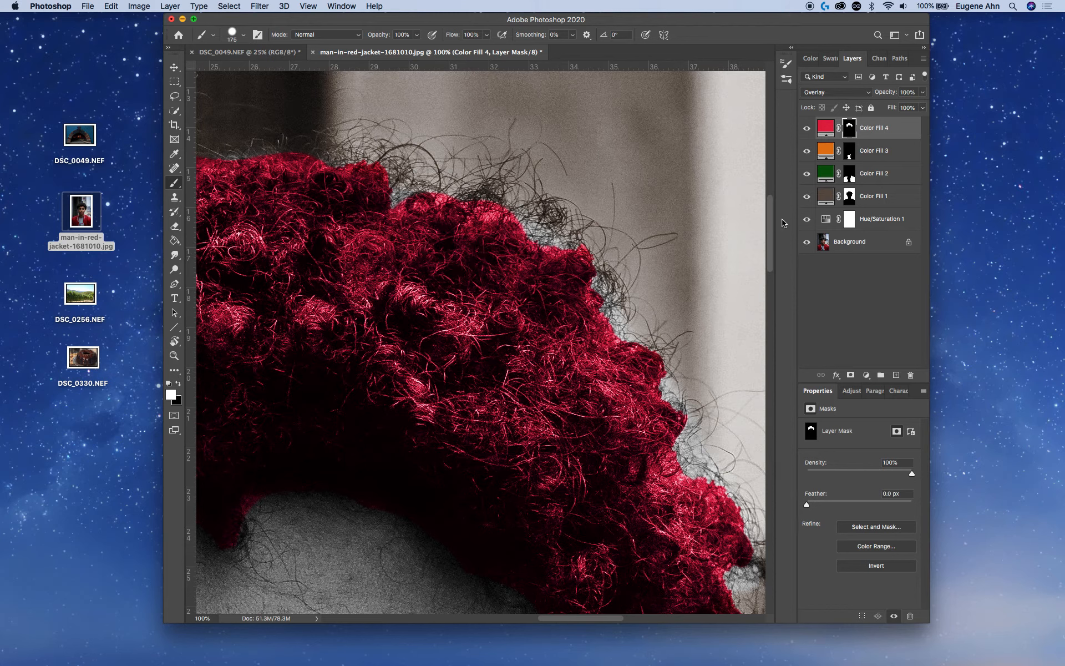
# - Set the Color Fill 4 layer's blend mode to Soft Light and its opacity to 36%
pyautogui.click(840, 96)
pyautogui.click(843, 101)
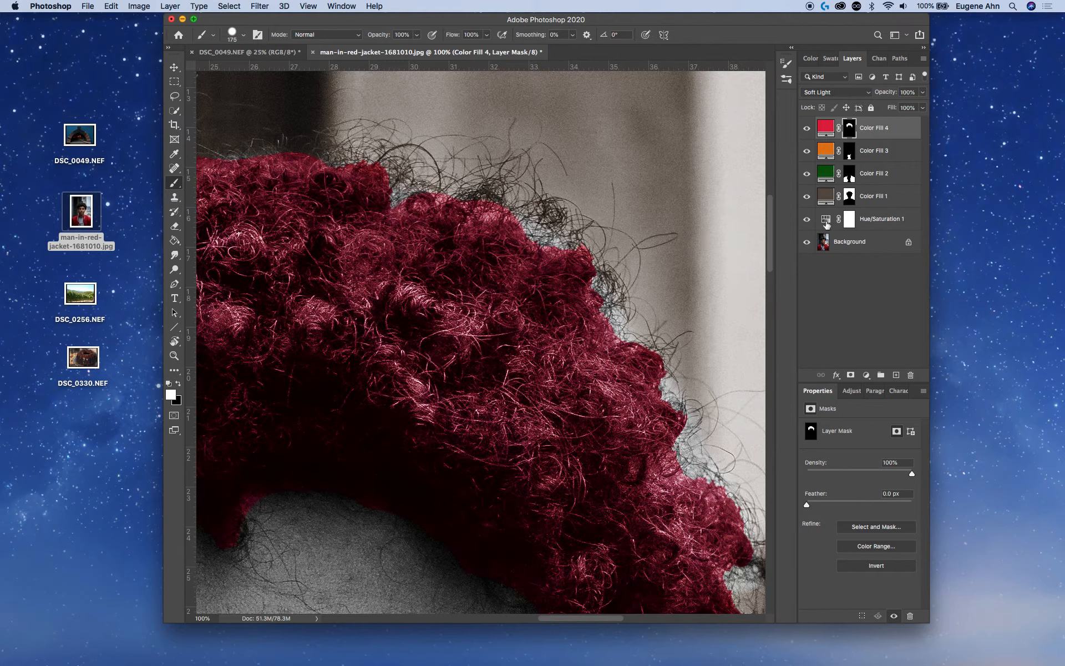
pyautogui.click(920, 94)
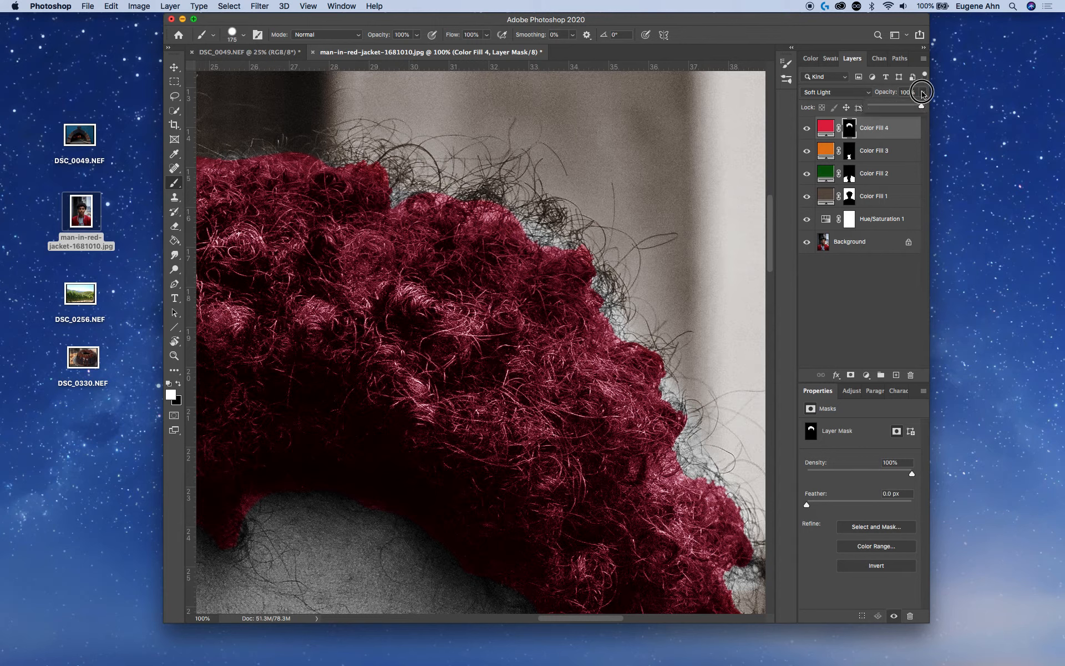
pyautogui.moveTo(922, 106); pyautogui.dragTo(890, 111)
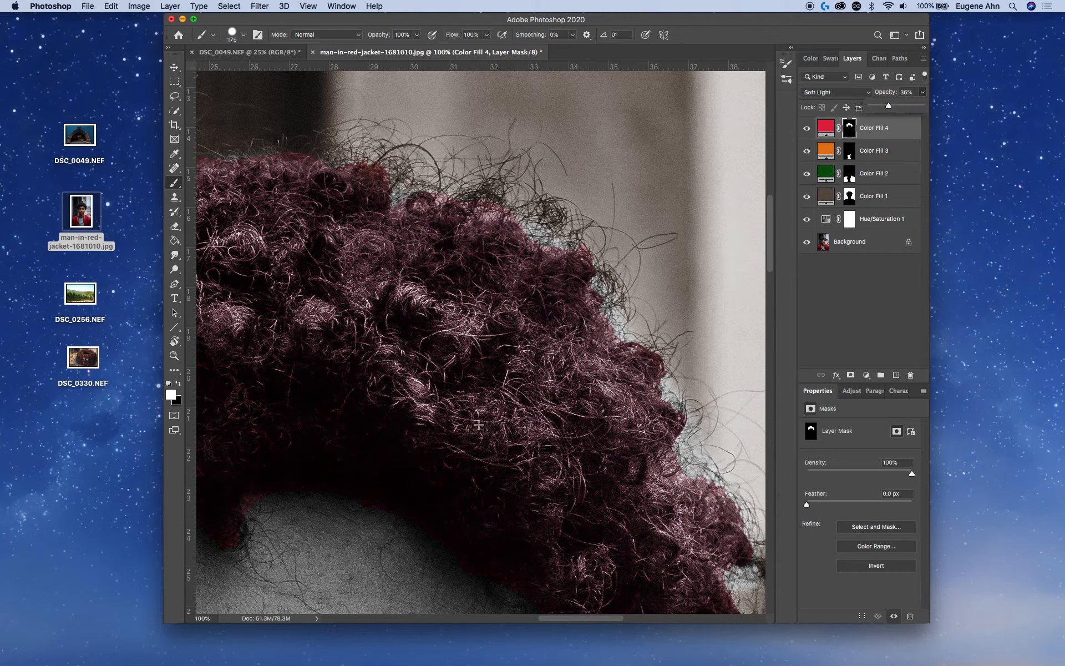
# - Lower the fill of the Color Fill 4 layer to 45%, judging the hair colour with the whole portrait in view
pyautogui.press('z')
pyautogui.keyDown('alt'); pyautogui.click(444, 432); pyautogui.keyUp('alt')
pyautogui.keyDown('alt'); pyautogui.click(444, 432); pyautogui.keyUp('alt')
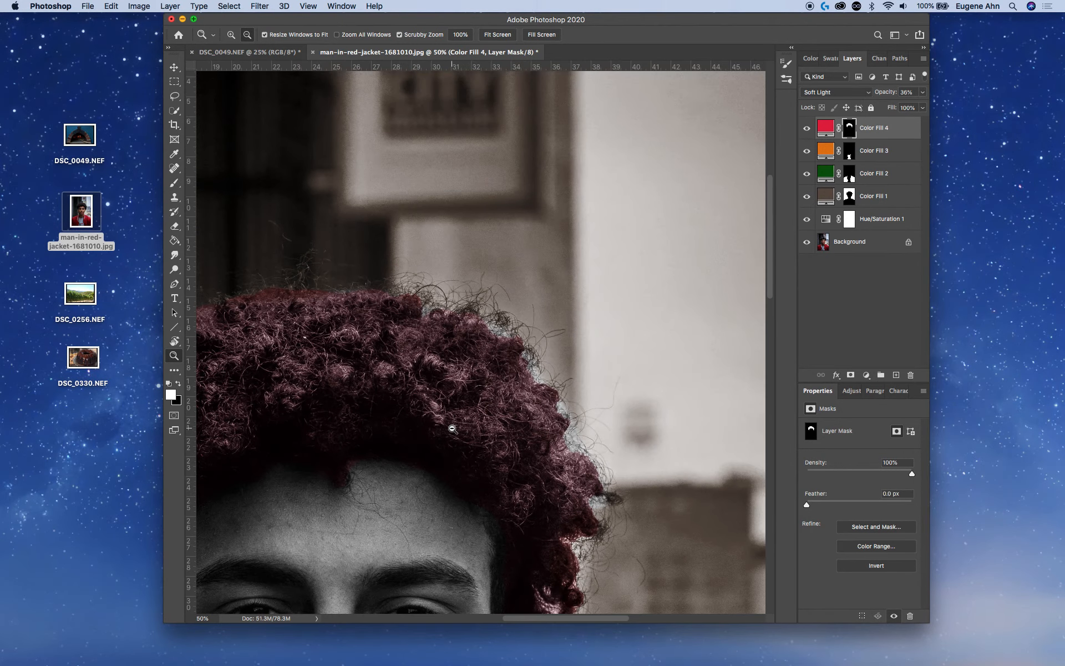
pyautogui.keyDown('alt'); pyautogui.click(444, 432); pyautogui.keyUp('alt')
pyautogui.keyDown('alt'); pyautogui.click(444, 432); pyautogui.keyUp('alt')
pyautogui.keyDown('alt'); pyautogui.click(443, 434); pyautogui.keyUp('alt')
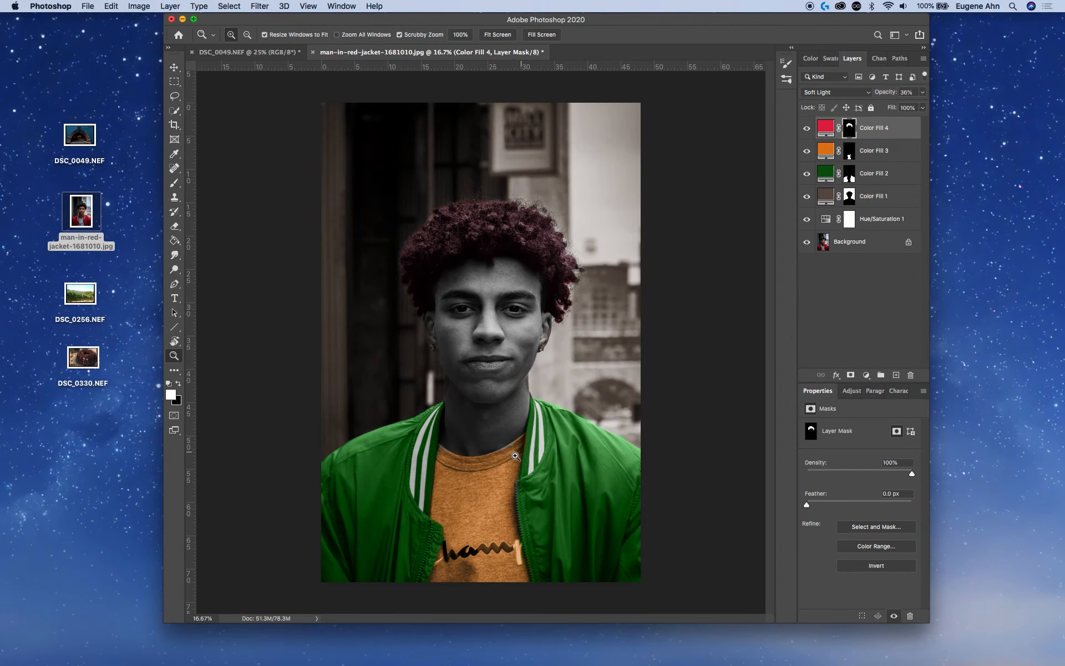
pyautogui.click(923, 107)
pyautogui.moveTo(921, 125); pyautogui.dragTo(894, 125)
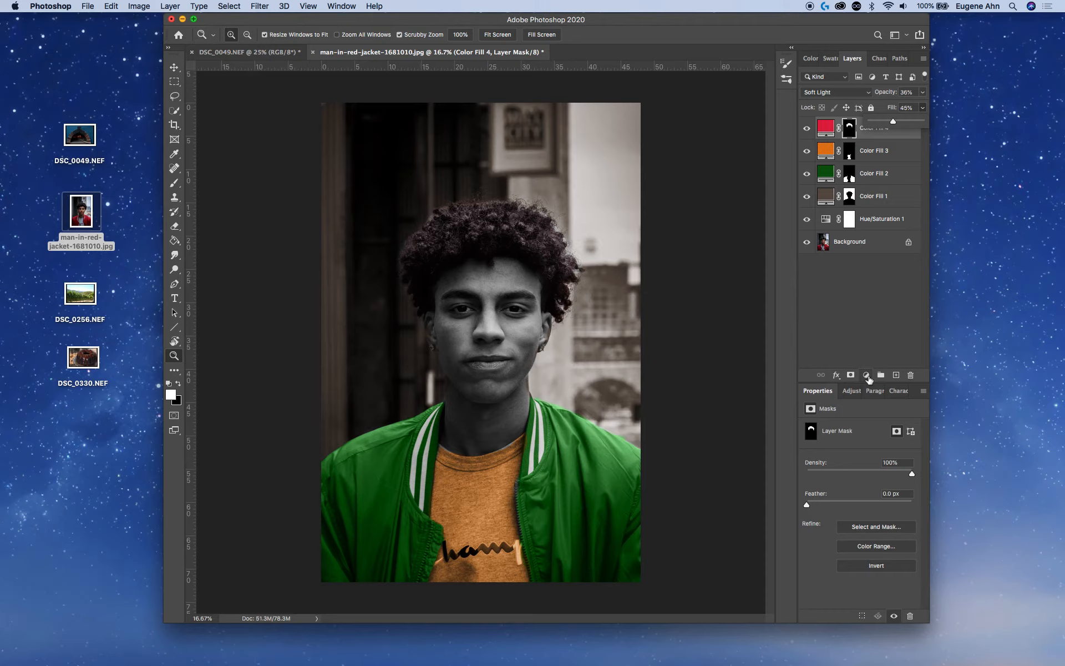
# - Add a Solid Color fill layer above Color Fill 4 in orange-brown, b26d0b
pyautogui.click(866, 375)
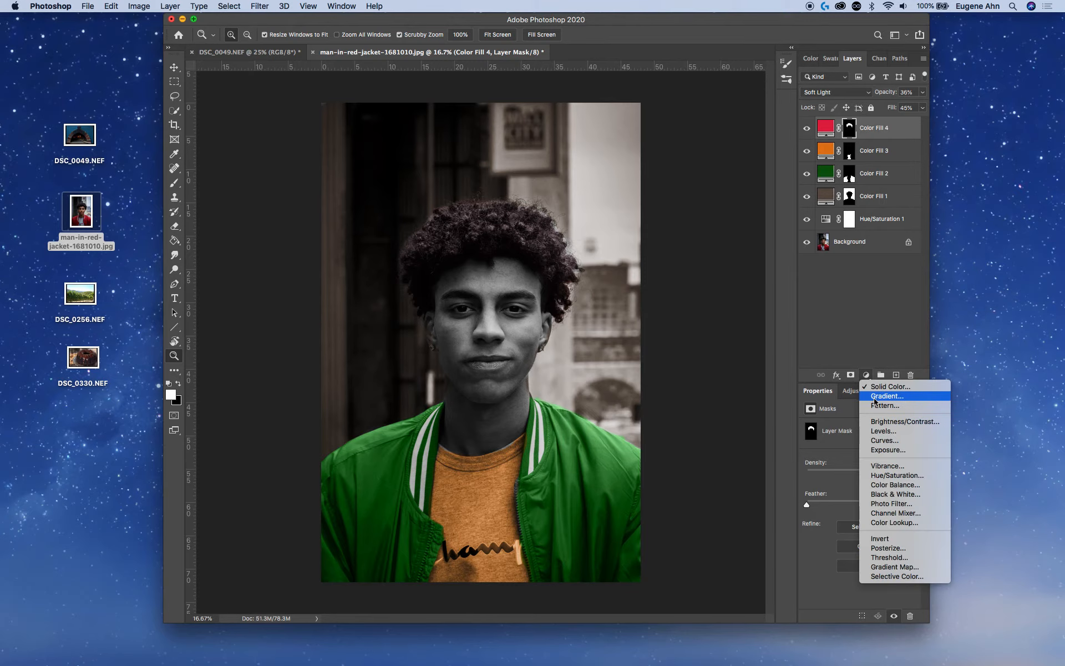
pyautogui.click(888, 386)
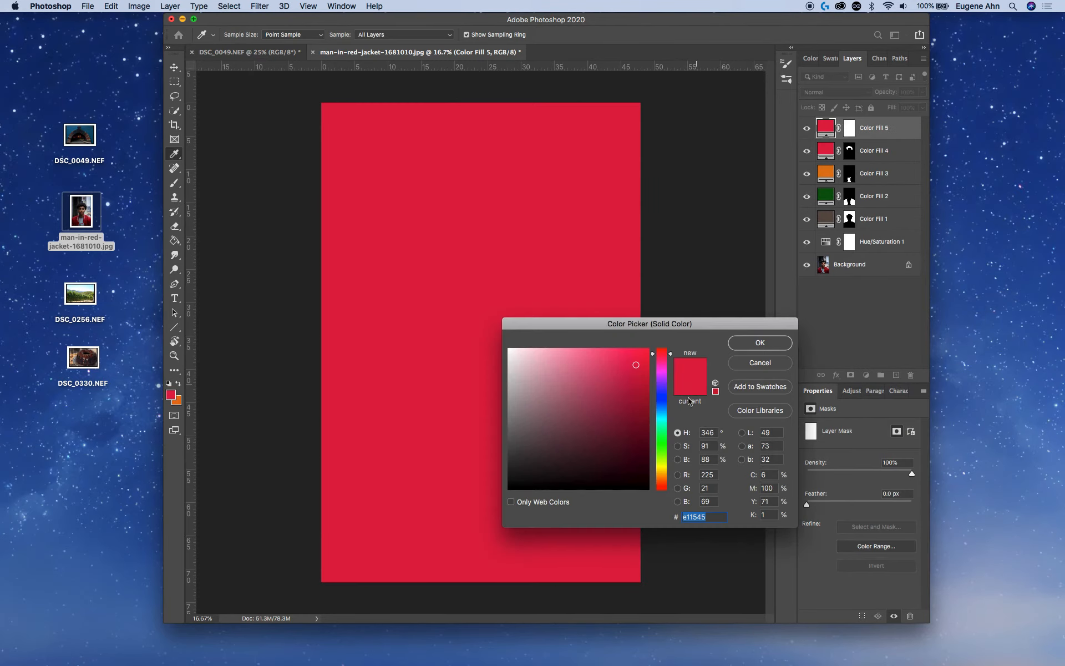
pyautogui.click(663, 476)
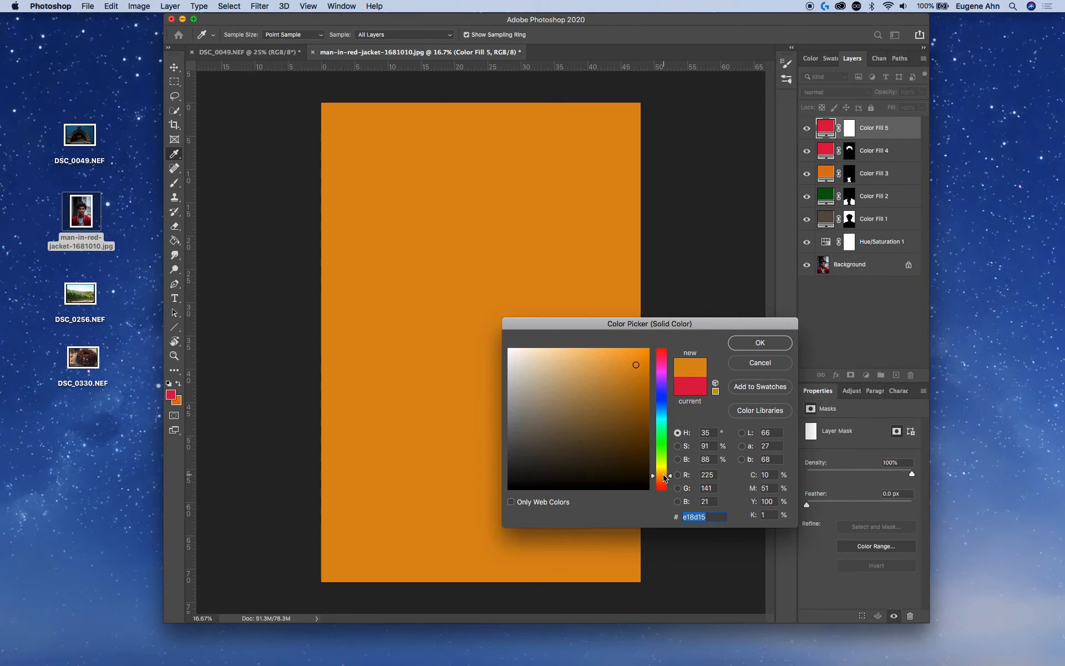
pyautogui.click(640, 413)
pyautogui.click(641, 390)
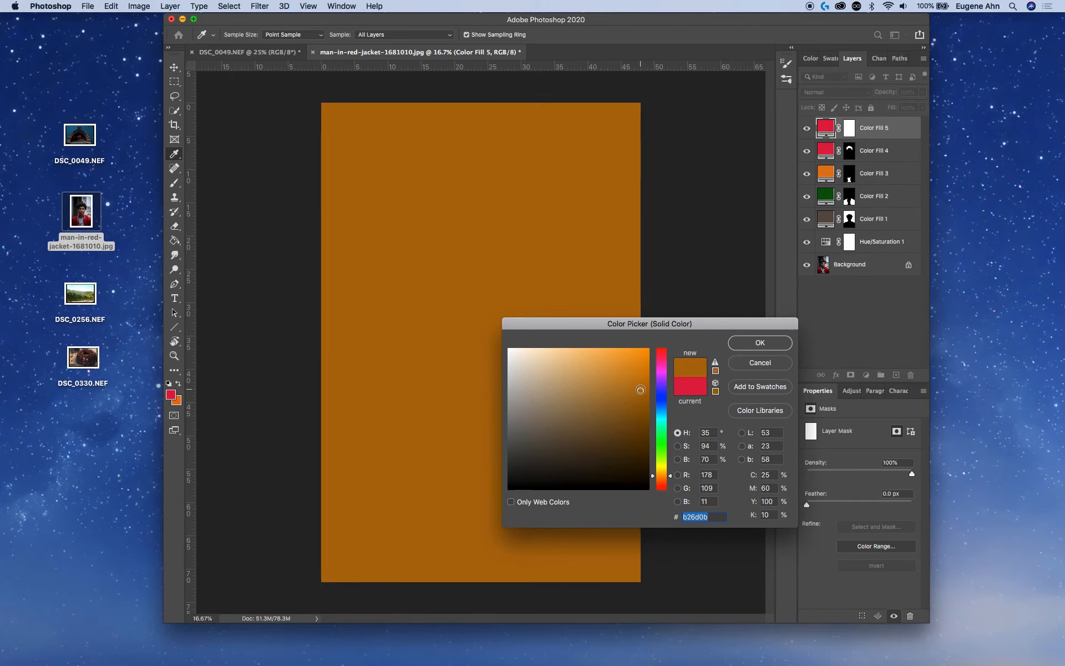
pyautogui.click(761, 343)
# - Fill the Color Fill 5 mask with black, and paint white on it over the face, ears and neck
pyautogui.press('z')
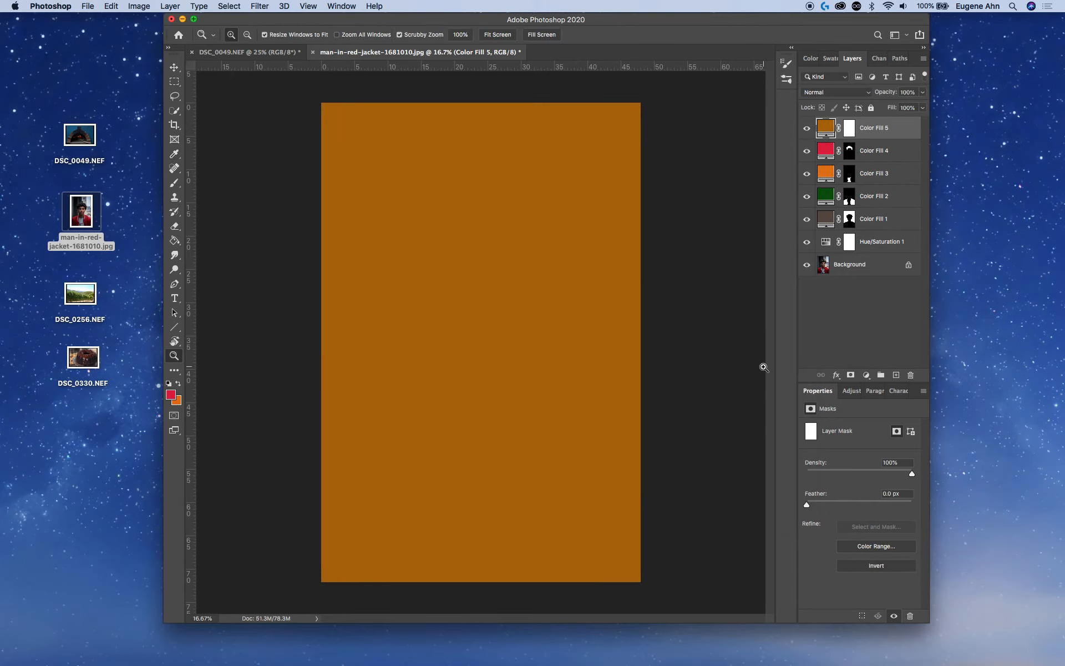
pyautogui.click(850, 92)
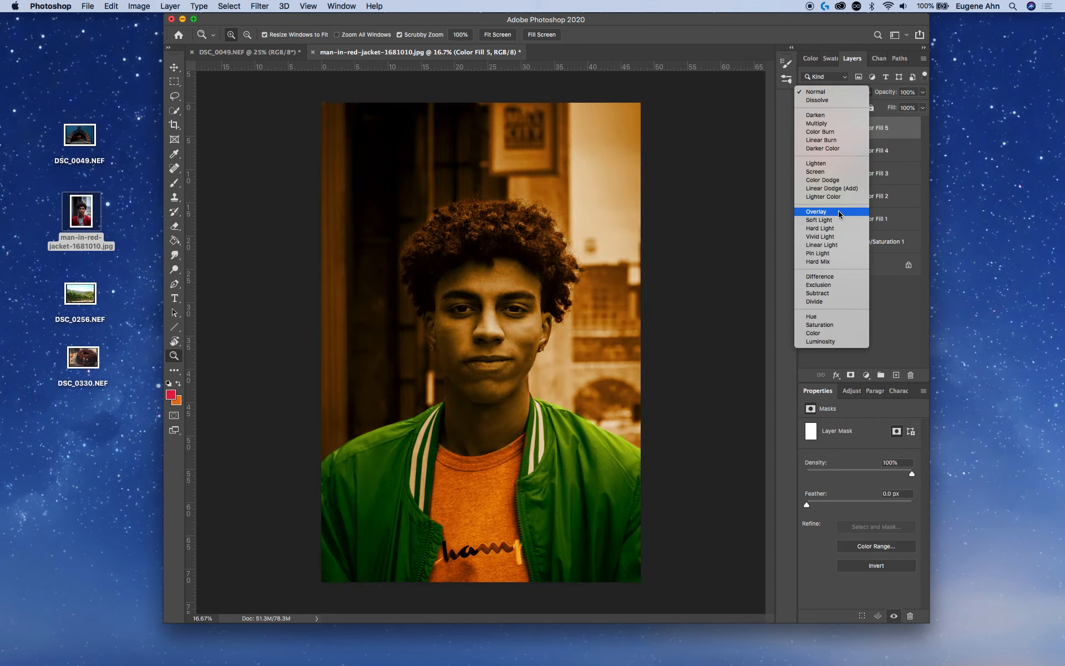
pyautogui.click(854, 69)
pyautogui.click(849, 131)
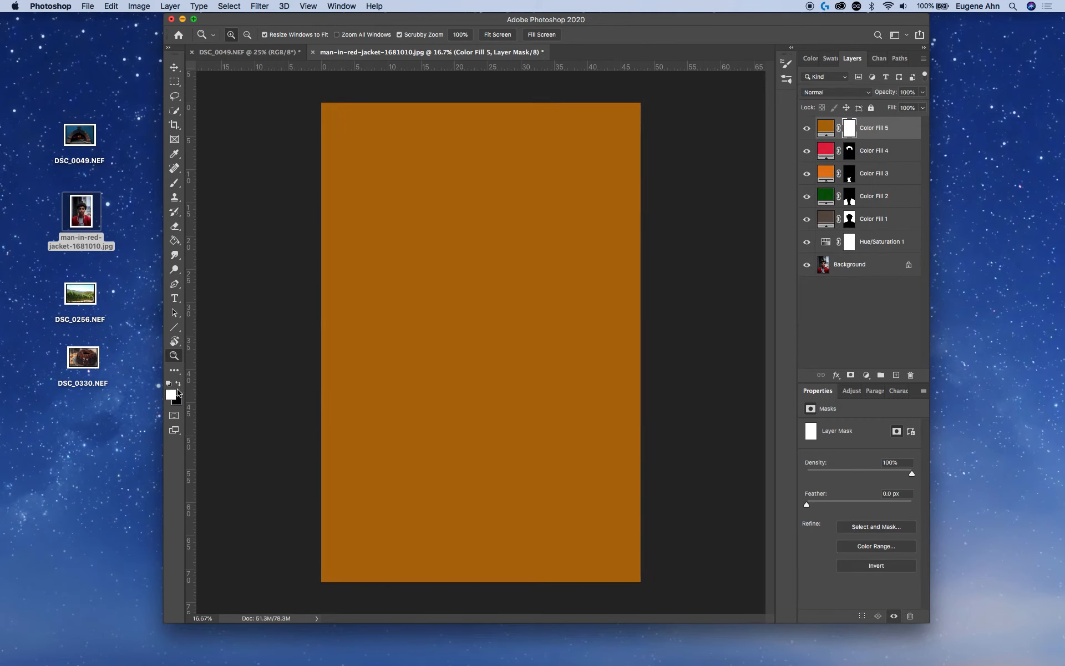
pyautogui.press('g')
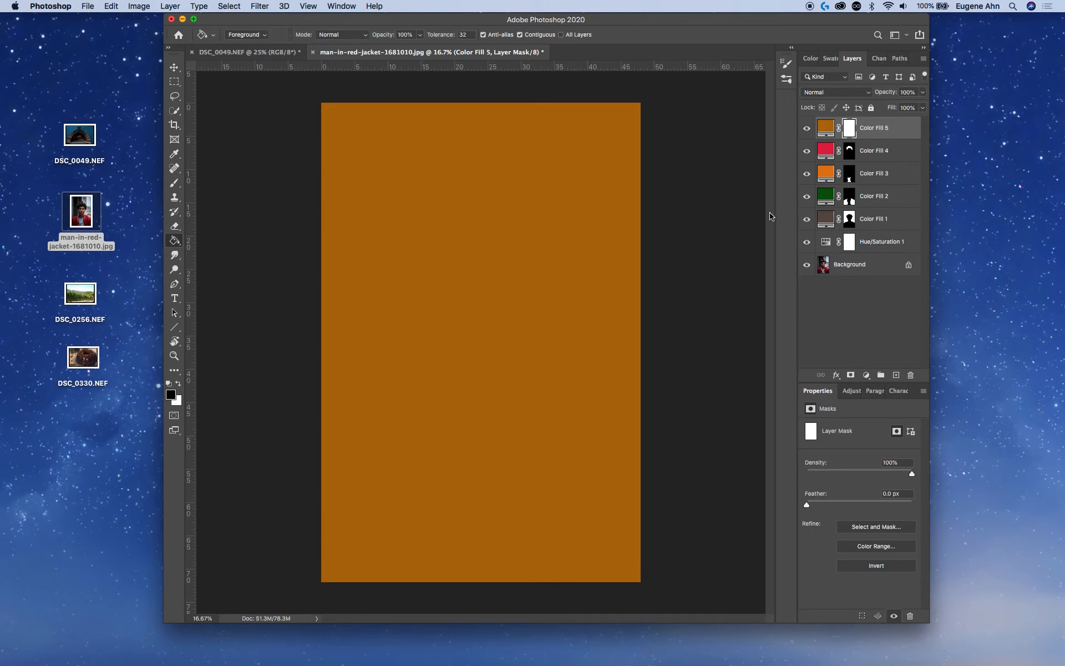
pyautogui.click(527, 265)
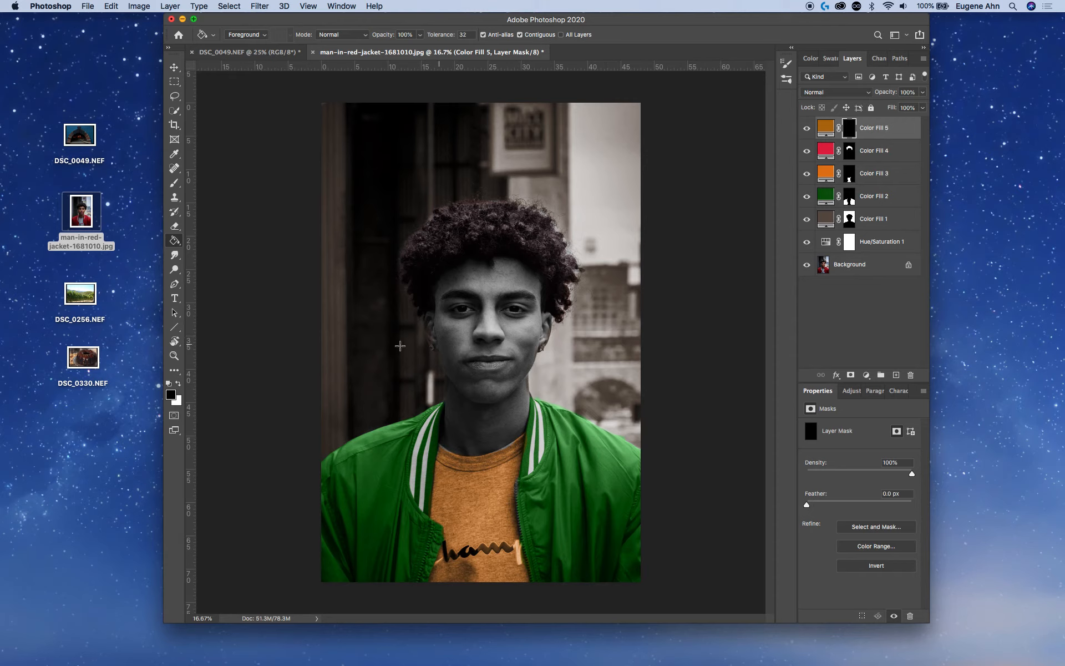
pyautogui.click(174, 183)
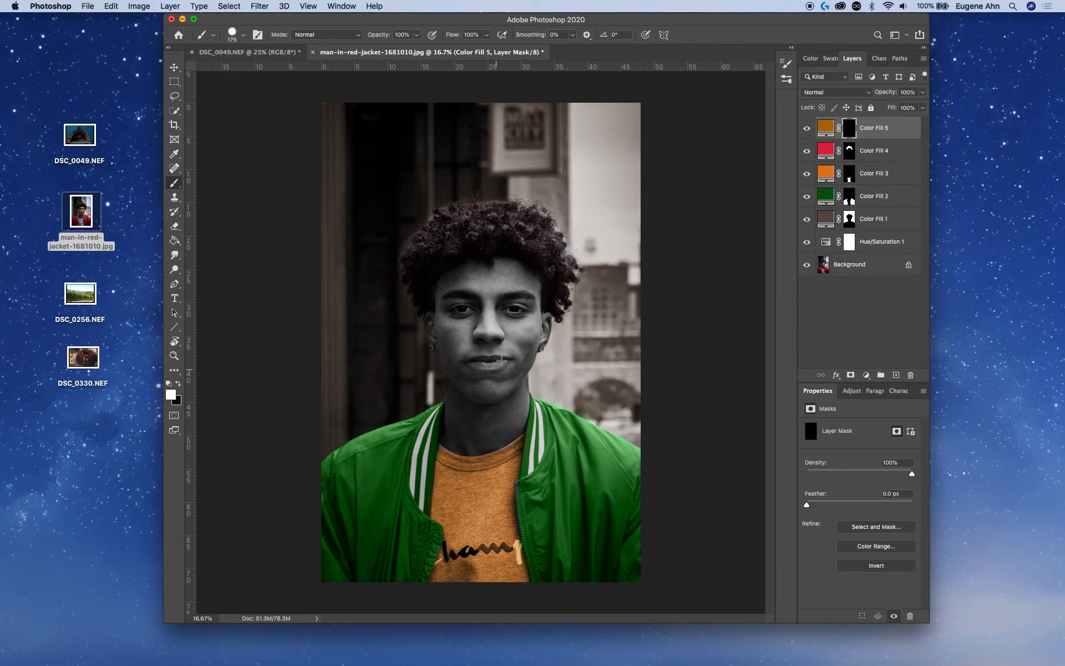
pyautogui.moveTo(507, 326)
pyautogui.mouseDown()
pyautogui.moveTo(491, 339)
pyautogui.moveTo(488, 320)
pyautogui.moveTo(499, 325)
pyautogui.moveTo(469, 295)
pyautogui.moveTo(491, 285)
pyautogui.moveTo(513, 290)
pyautogui.moveTo(465, 308)
pyautogui.moveTo(454, 328)
pyautogui.moveTo(465, 366)
pyautogui.moveTo(484, 325)
pyautogui.moveTo(491, 368)
pyautogui.moveTo(480, 413)
pyautogui.moveTo(459, 390)
pyautogui.moveTo(459, 431)
pyautogui.moveTo(474, 443)
pyautogui.moveTo(505, 433)
pyautogui.moveTo(514, 415)
pyautogui.moveTo(514, 328)
pyautogui.moveTo(521, 298)
pyautogui.moveTo(529, 303)
pyautogui.moveTo(493, 417)
pyautogui.moveTo(462, 433)
pyautogui.moveTo(459, 376)
pyautogui.moveTo(472, 405)
pyautogui.moveTo(487, 402)
pyautogui.moveTo(496, 335)
pyautogui.moveTo(466, 308)
pyautogui.moveTo(450, 315)
pyautogui.moveTo(451, 290)
pyautogui.moveTo(509, 268)
pyautogui.moveTo(532, 292)
pyautogui.moveTo(532, 330)
pyautogui.moveTo(542, 324)
pyautogui.moveTo(511, 384)
pyautogui.moveTo(522, 396)
pyautogui.moveTo(508, 430)
pyautogui.moveTo(444, 451)
pyautogui.moveTo(456, 361)
pyautogui.moveTo(447, 305)
pyautogui.moveTo(432, 333)
pyautogui.moveTo(442, 341)
pyautogui.moveTo(460, 282)
pyautogui.moveTo(445, 283)
pyautogui.moveTo(501, 269)
pyautogui.moveTo(527, 282)
pyautogui.moveTo(541, 328)
pyautogui.moveTo(518, 369)
pyautogui.moveTo(488, 299)
pyautogui.moveTo(483, 428)
pyautogui.moveTo(509, 380)
pyautogui.moveTo(507, 340)
pyautogui.moveTo(502, 418)
pyautogui.mouseUp()
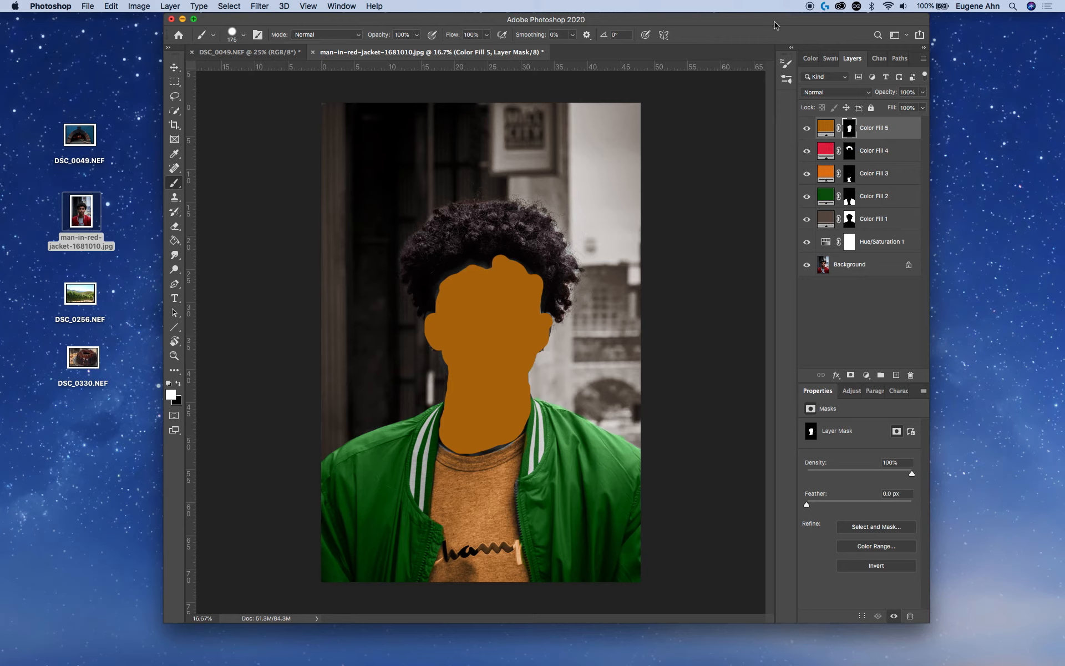
# - Set the Color Fill 5 layer's blend mode to Color and its opacity to 33%
pyautogui.click(849, 95)
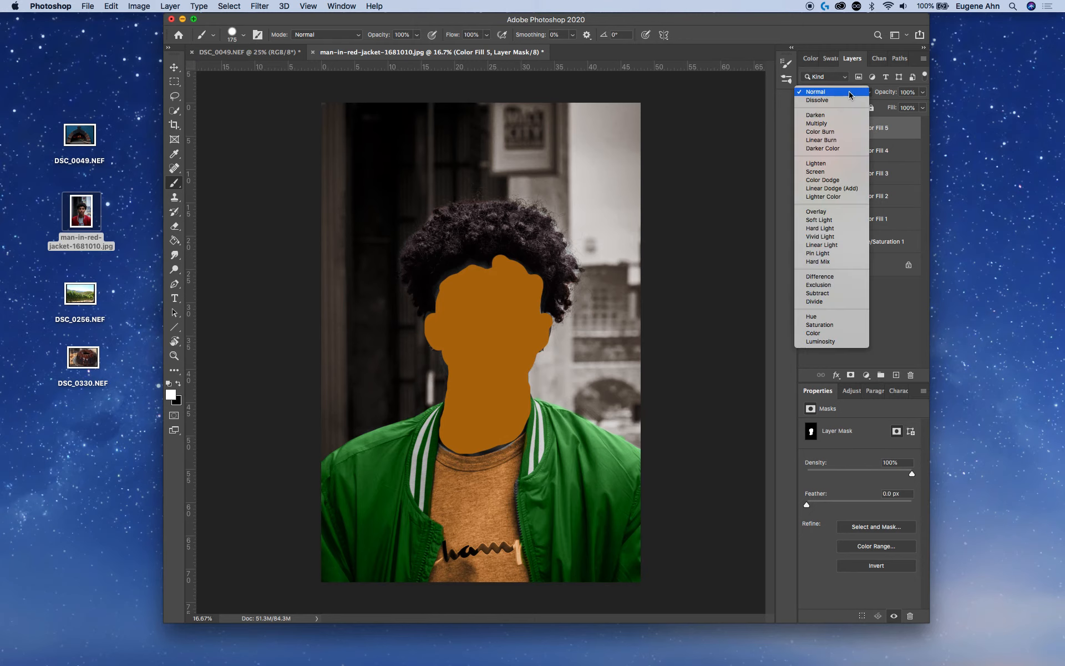
pyautogui.click(824, 333)
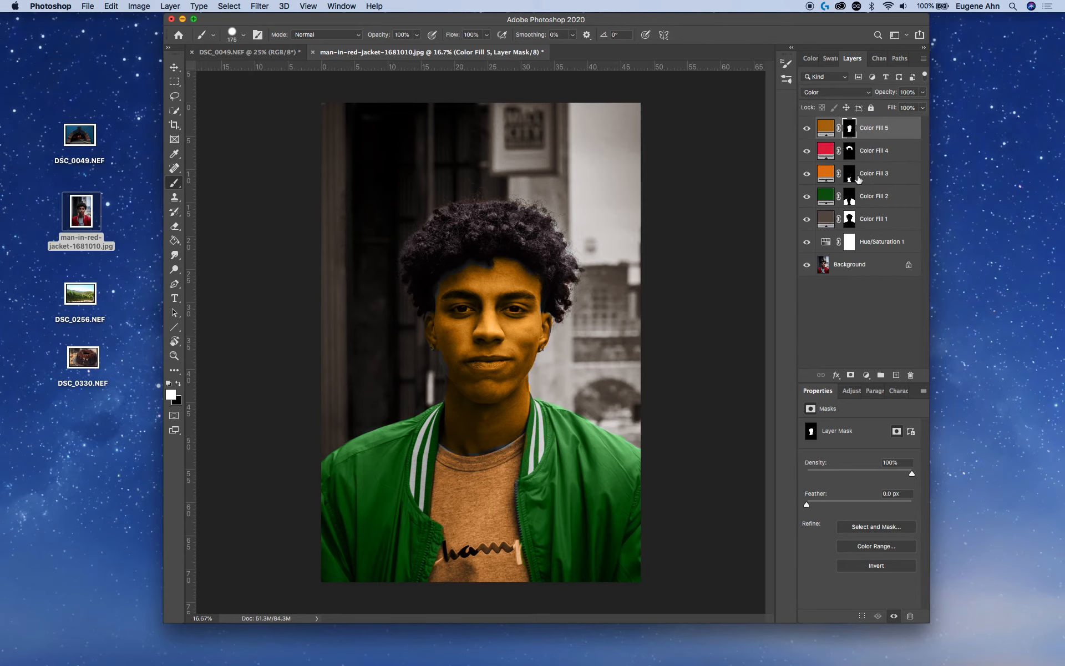
pyautogui.moveTo(924, 94); pyautogui.dragTo(887, 106)
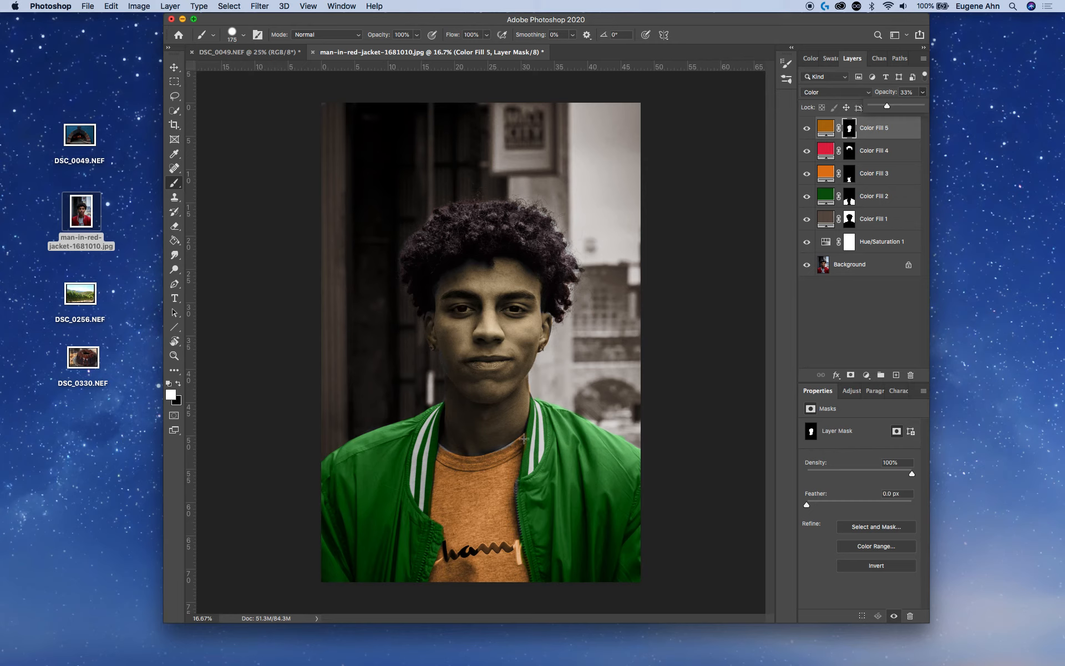
# - Examine the whole recoloured portrait and compare it with the recoloured oven photo in DSC_0049.NEF
pyautogui.press('z')
pyautogui.keyDown('alt'); pyautogui.click(543, 439); pyautogui.keyUp('alt')
pyautogui.keyDown('alt'); pyautogui.click(543, 439); pyautogui.keyUp('alt')
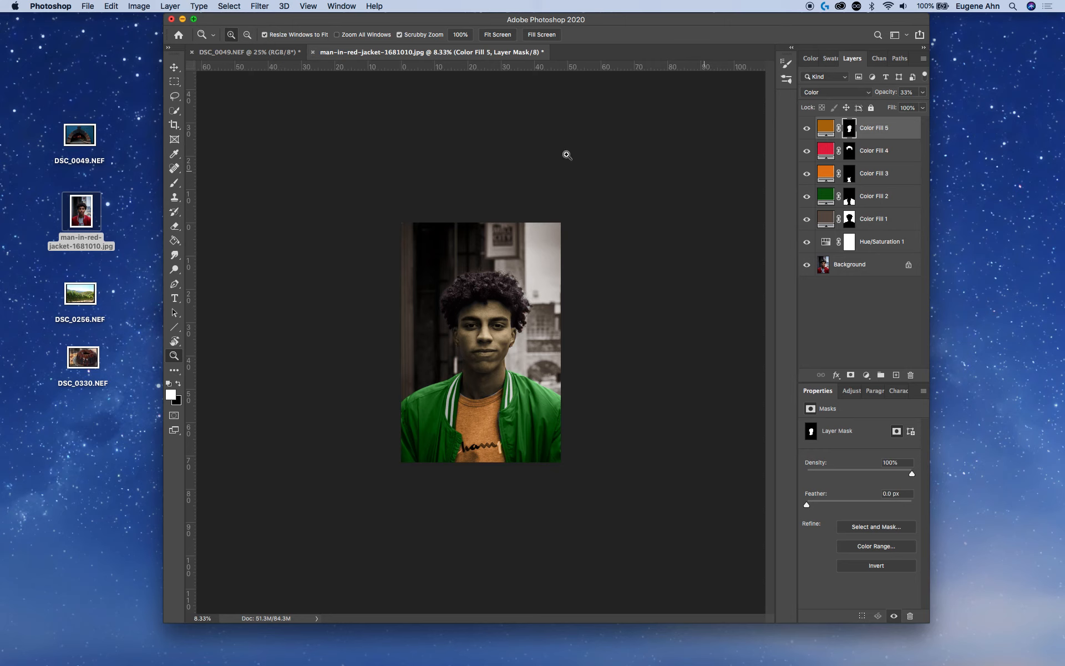
pyautogui.click(268, 56)
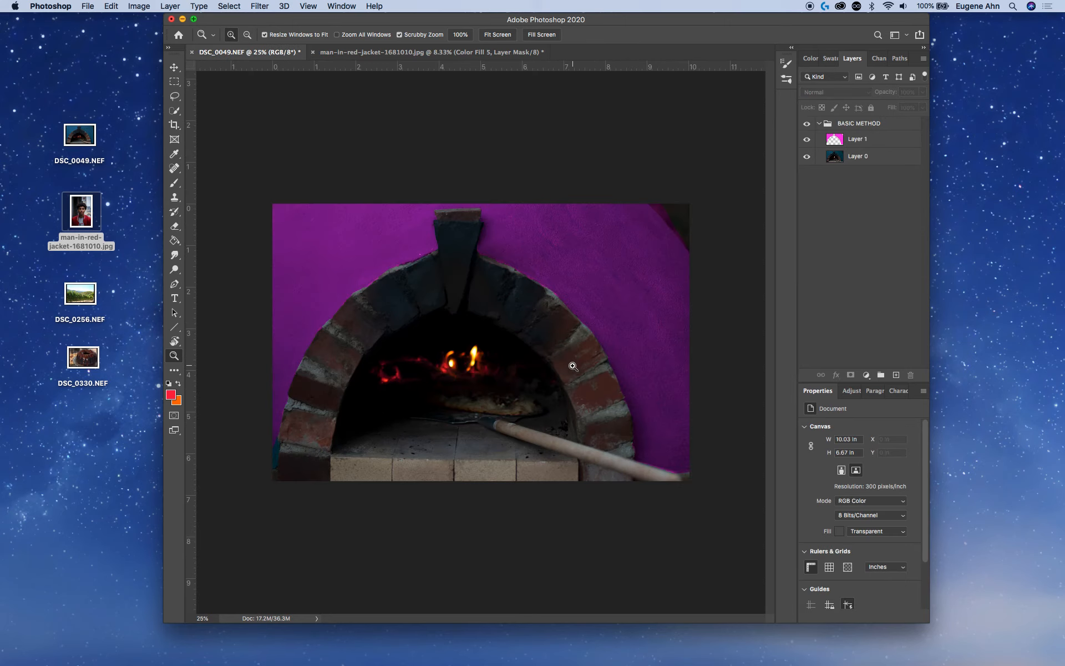
pyautogui.click(503, 53)
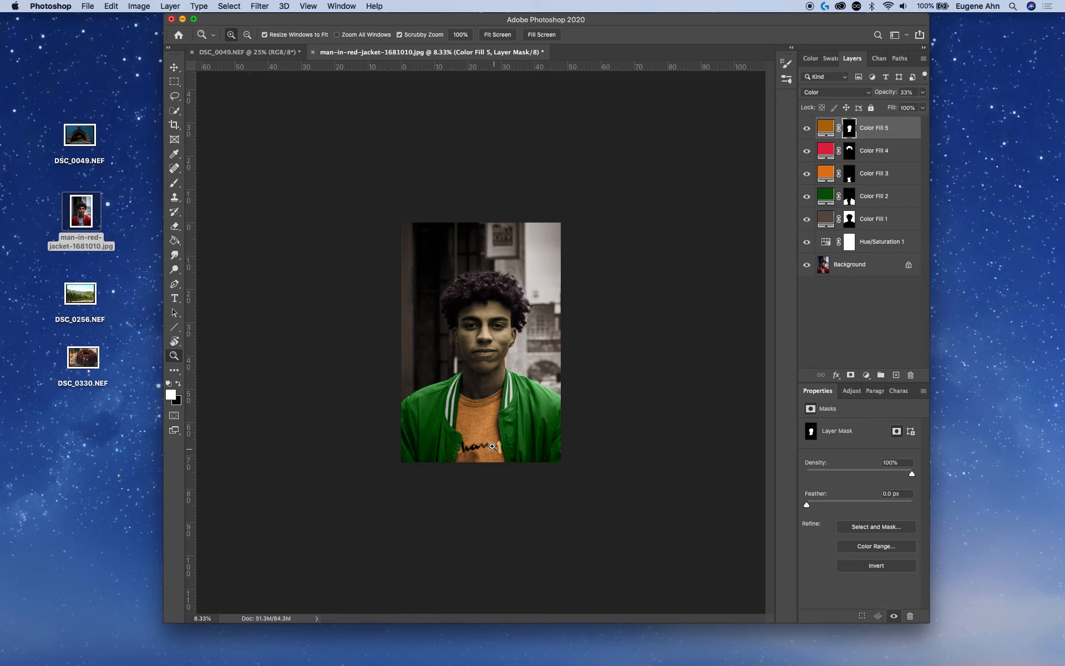
# - Change the jacket's fill colour in Color Fill 2 to dark blue, 091256
pyautogui.doubleClick(826, 196)
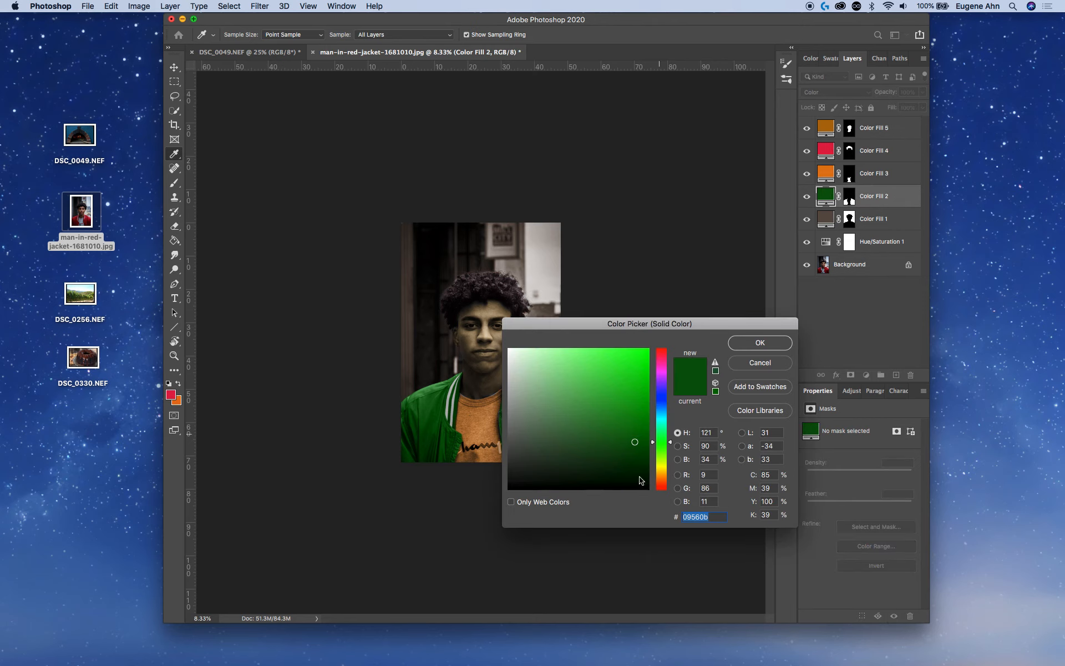
pyautogui.click(663, 399)
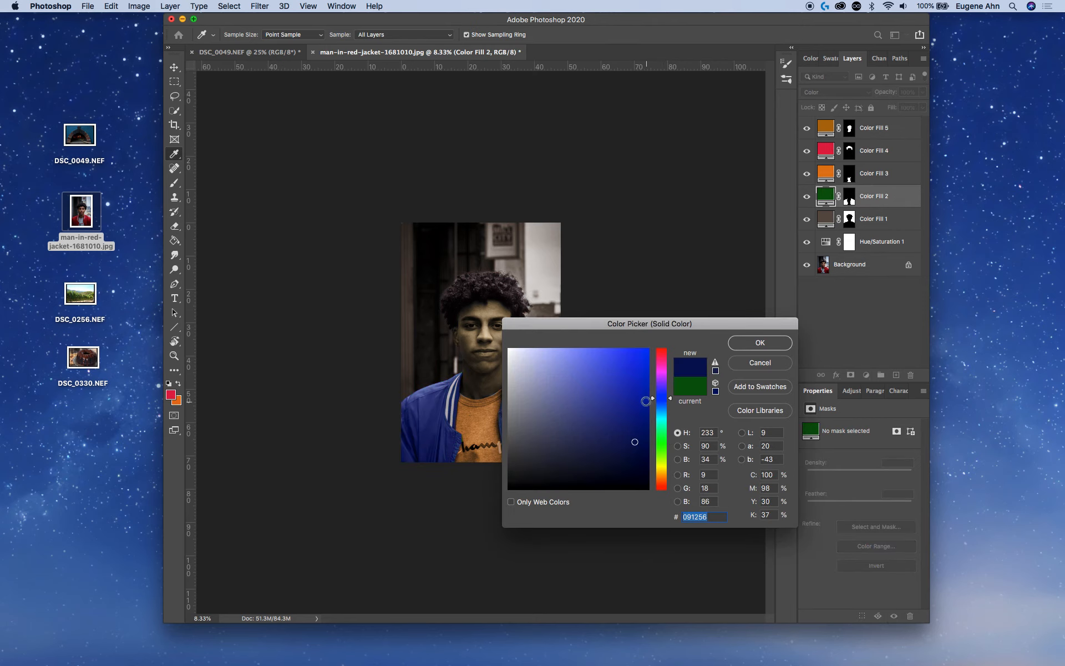
pyautogui.click(760, 343)
pyautogui.press('z')
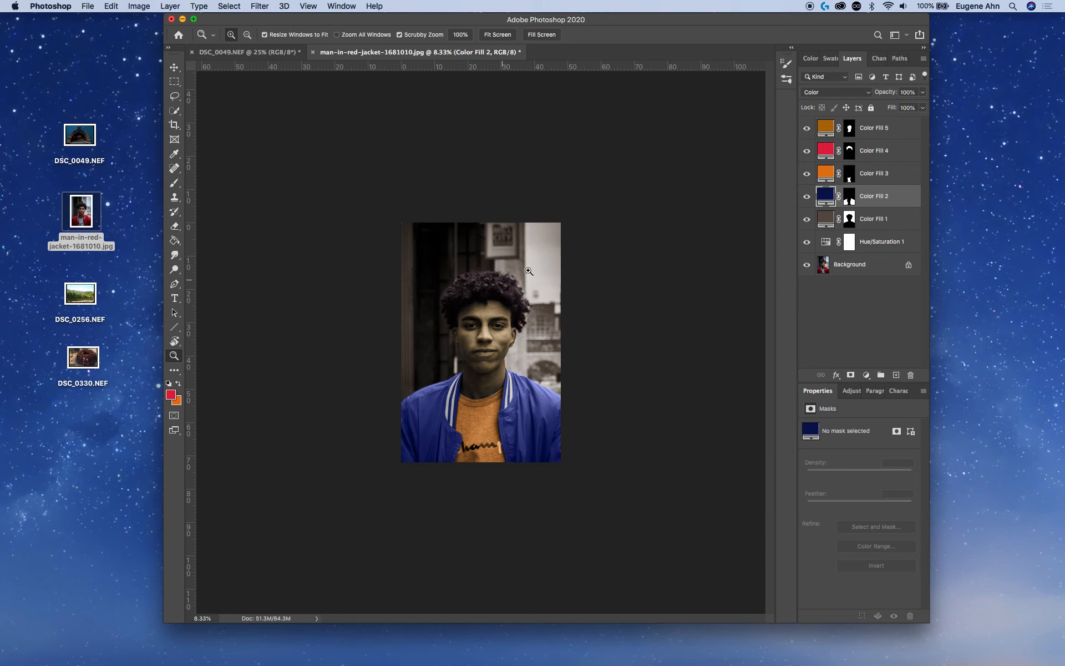
# - Change the hair's fill colour in Color Fill 4 to deep blue, about 0d1093
pyautogui.click(828, 151)
pyautogui.doubleClick(829, 151)
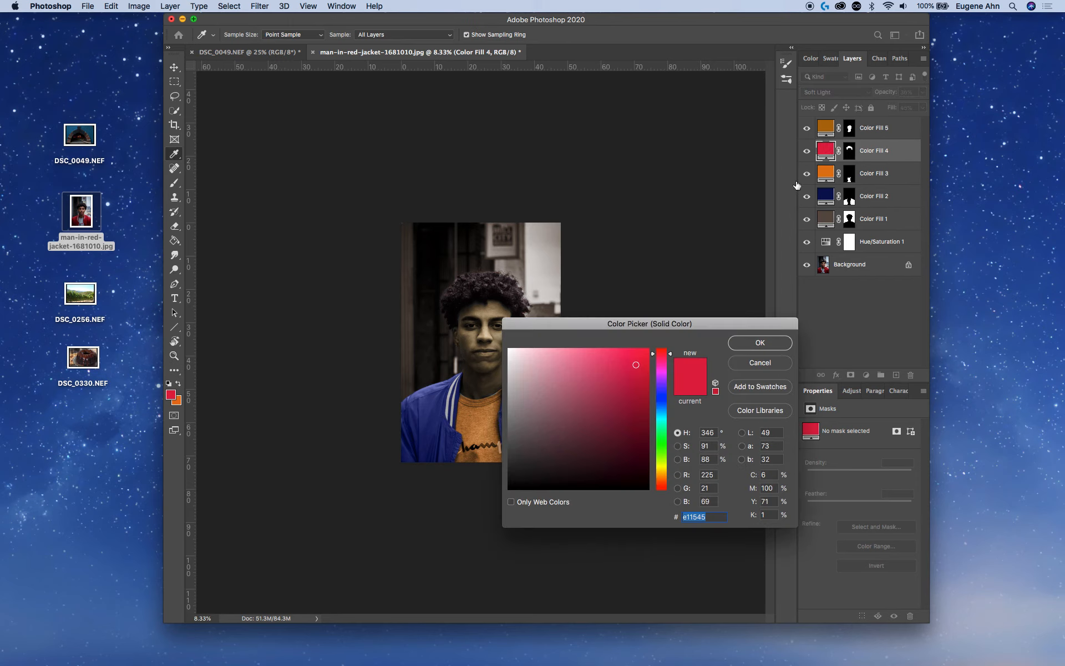
pyautogui.click(663, 419)
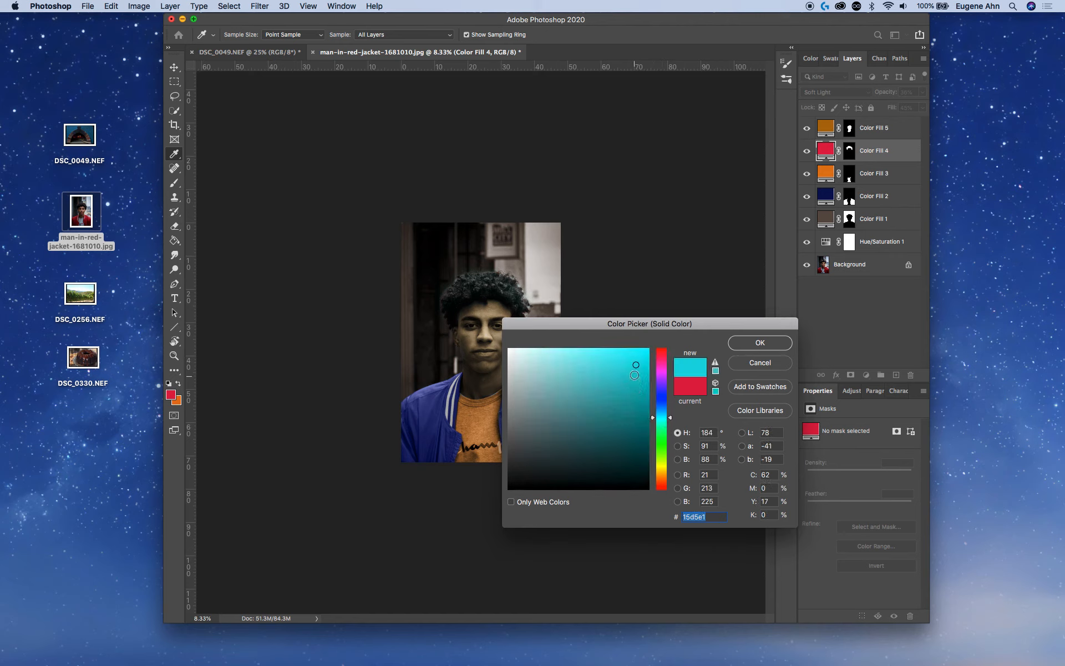
pyautogui.click(664, 396)
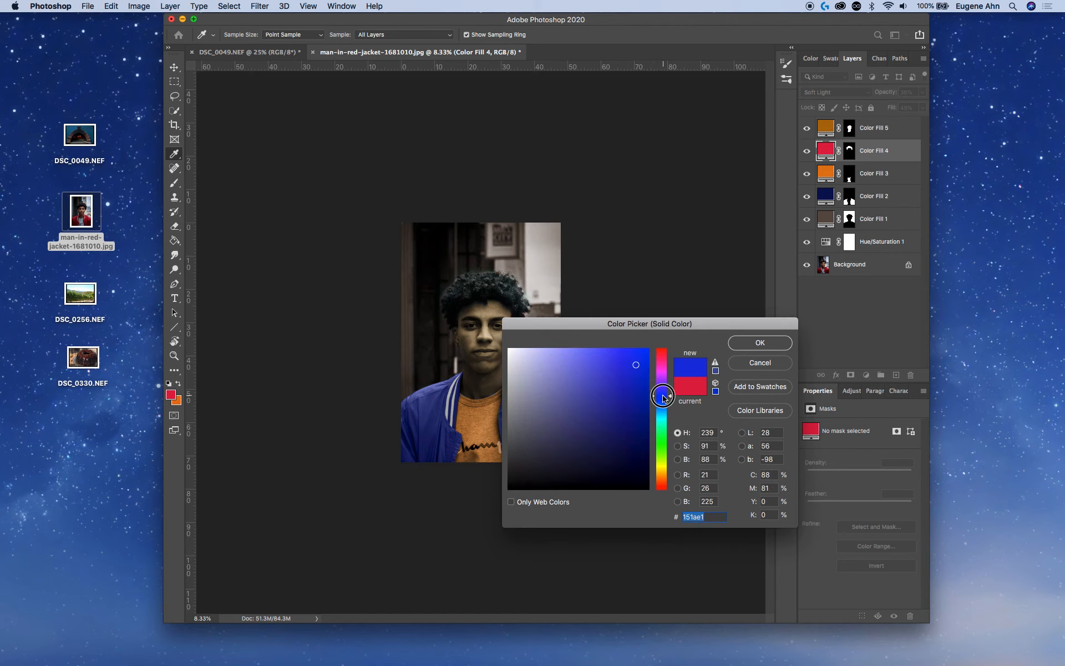
pyautogui.moveTo(638, 426); pyautogui.dragTo(637, 408)
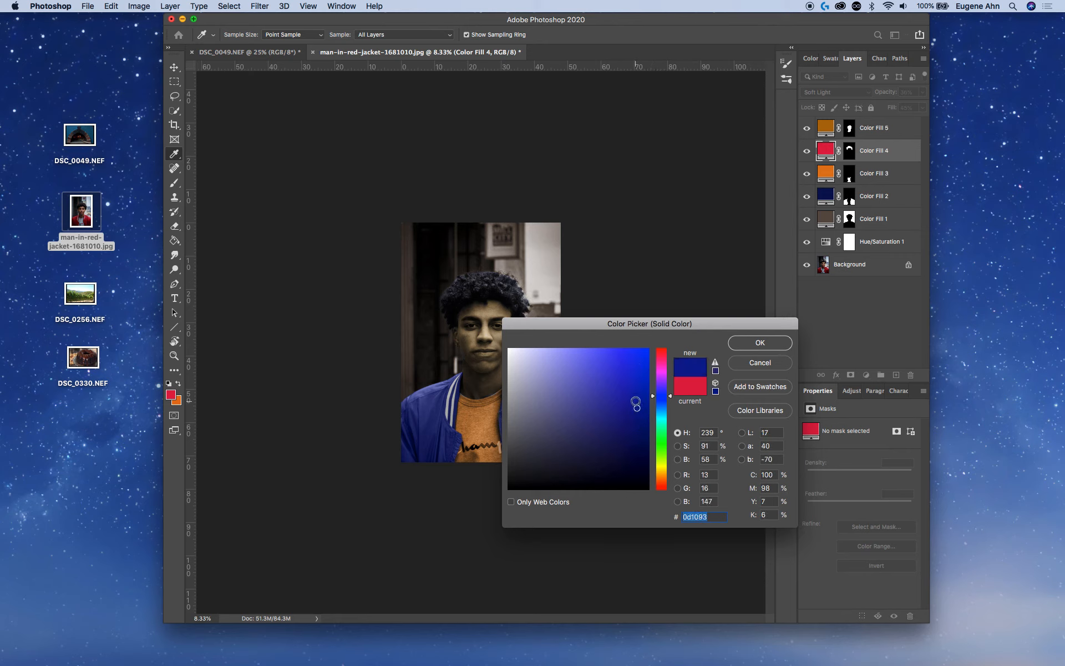
pyautogui.click(774, 344)
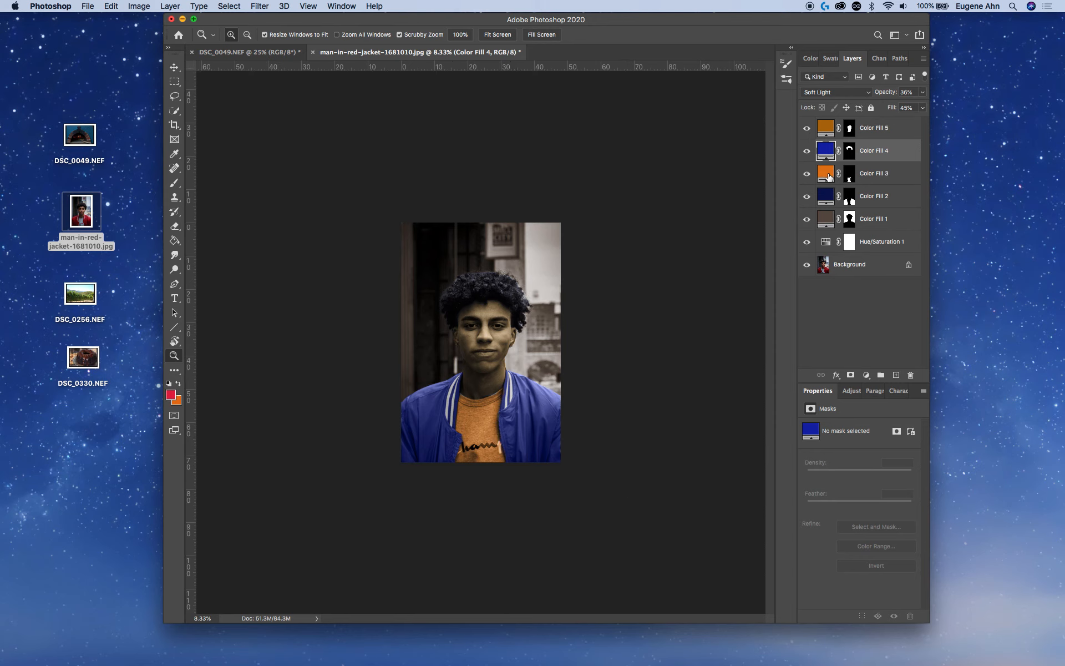
# - Change the shirt's fill colour in Color Fill 3 to dark purple, about 3c0954
pyautogui.doubleClick(829, 177)
pyautogui.click(661, 377)
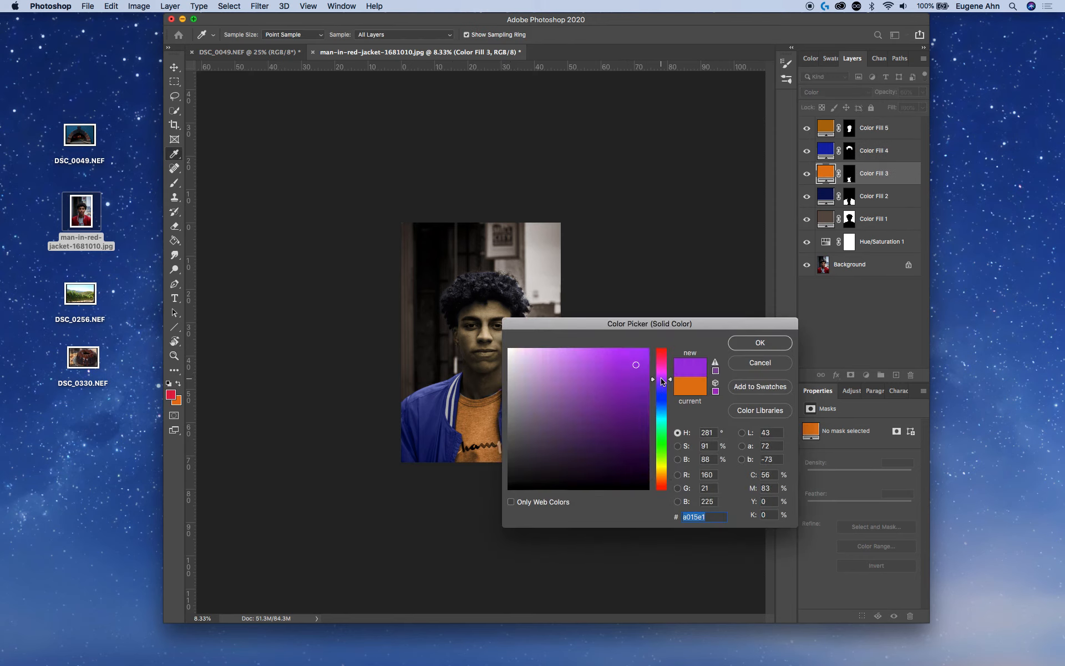
pyautogui.click(634, 442)
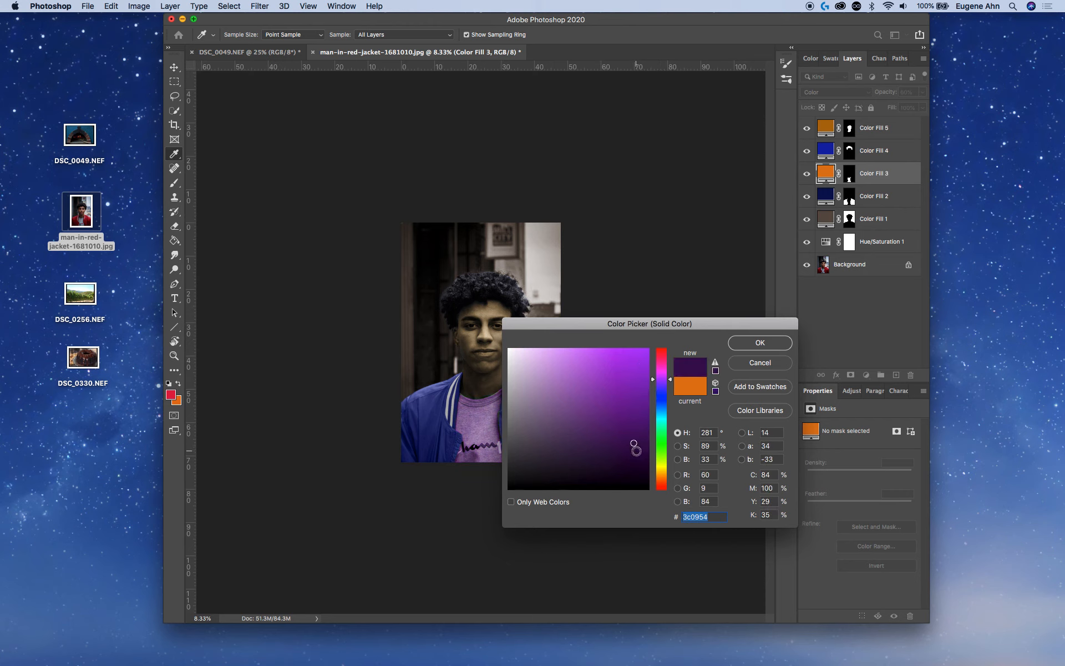
pyautogui.click(760, 343)
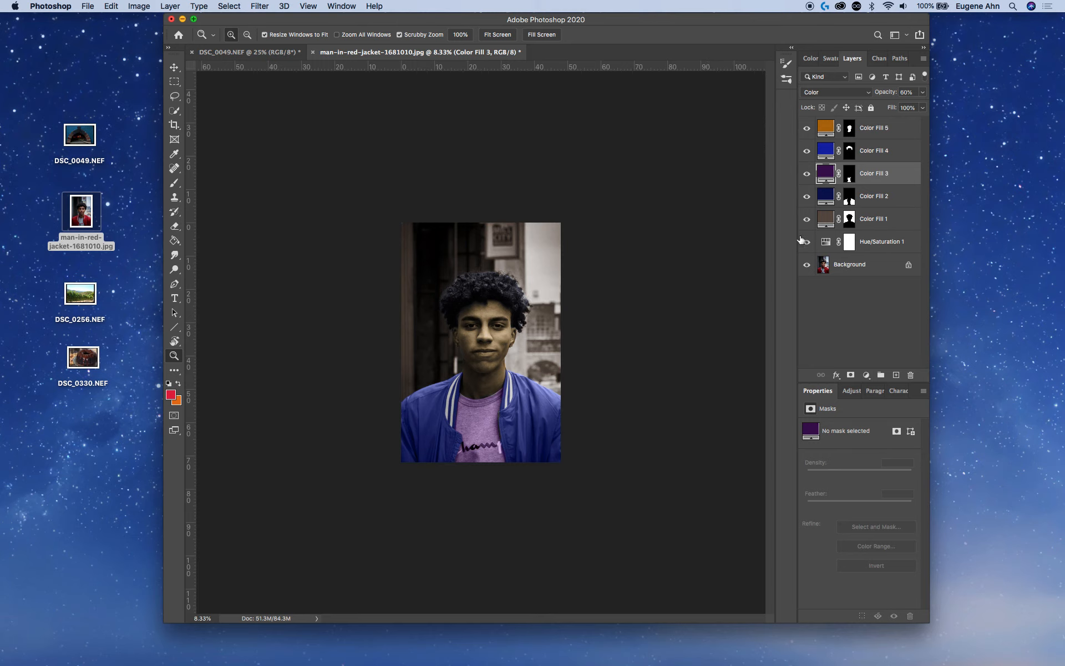
# - Rename the Color Fill 5 layer as FACE, and hide Color Fill 4 and rename it as HAIR
pyautogui.doubleClick(873, 128)
pyautogui.write('FACE')
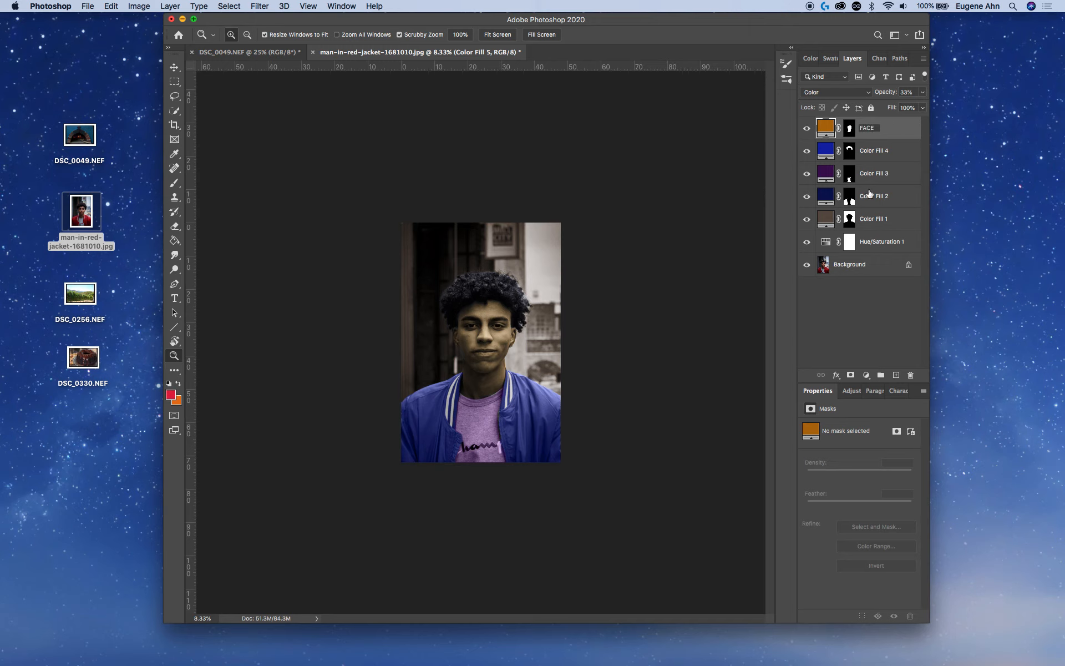
pyautogui.click(807, 150)
pyautogui.doubleClick(873, 153)
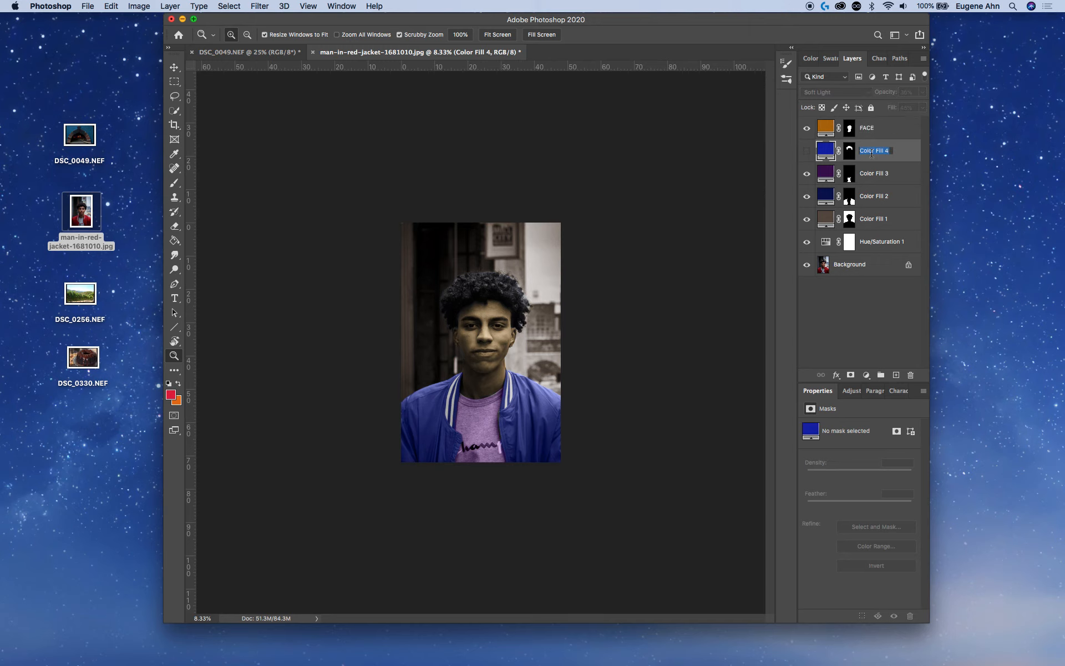
pyautogui.write('HAIR')
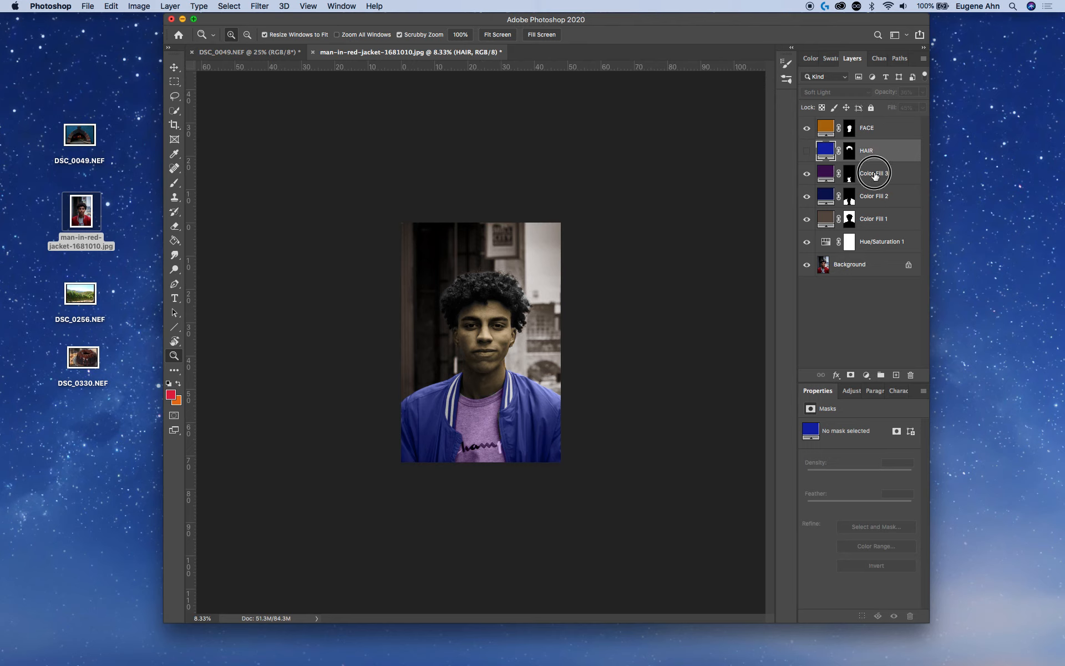
# - Rename the Color Fill 3, Color Fill 2 and Color Fill 1 layers as SHIRT, JACKET and BACKGROUND
pyautogui.doubleClick(872, 174)
pyautogui.write('SHIRT')
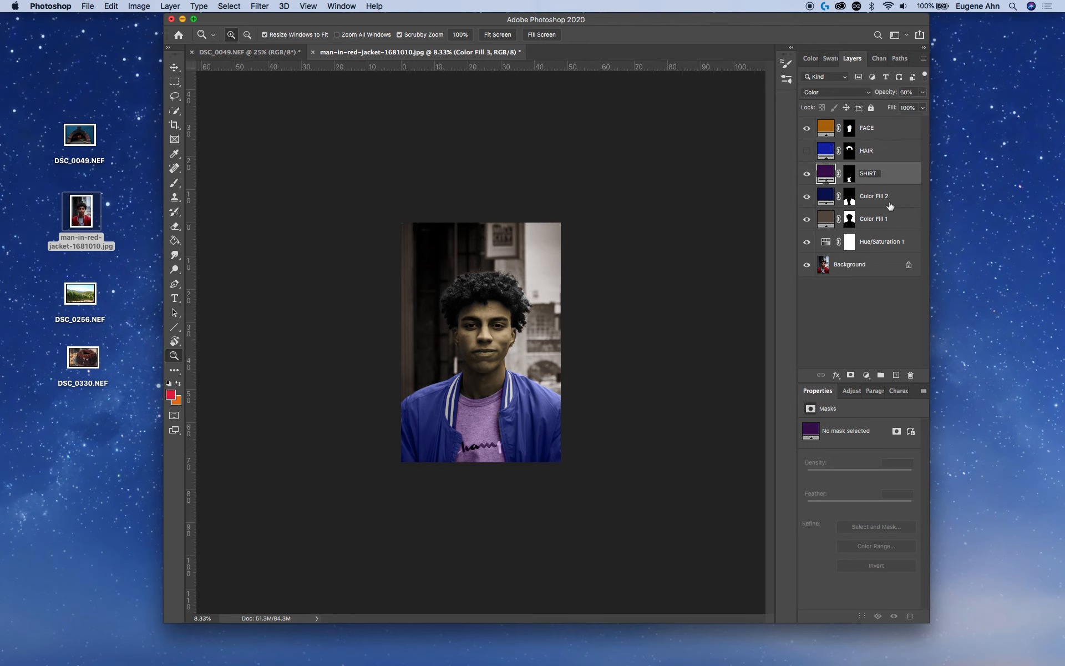
pyautogui.doubleClick(875, 196)
pyautogui.write('JACKET')
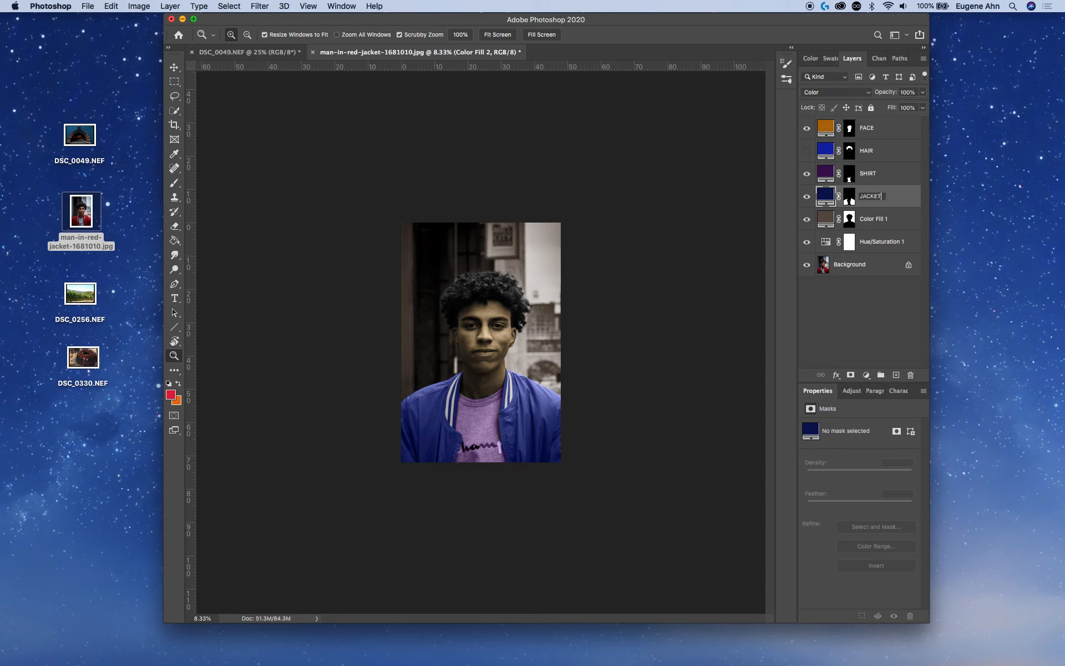
pyautogui.doubleClick(873, 219)
pyautogui.write('BACKGROUND')
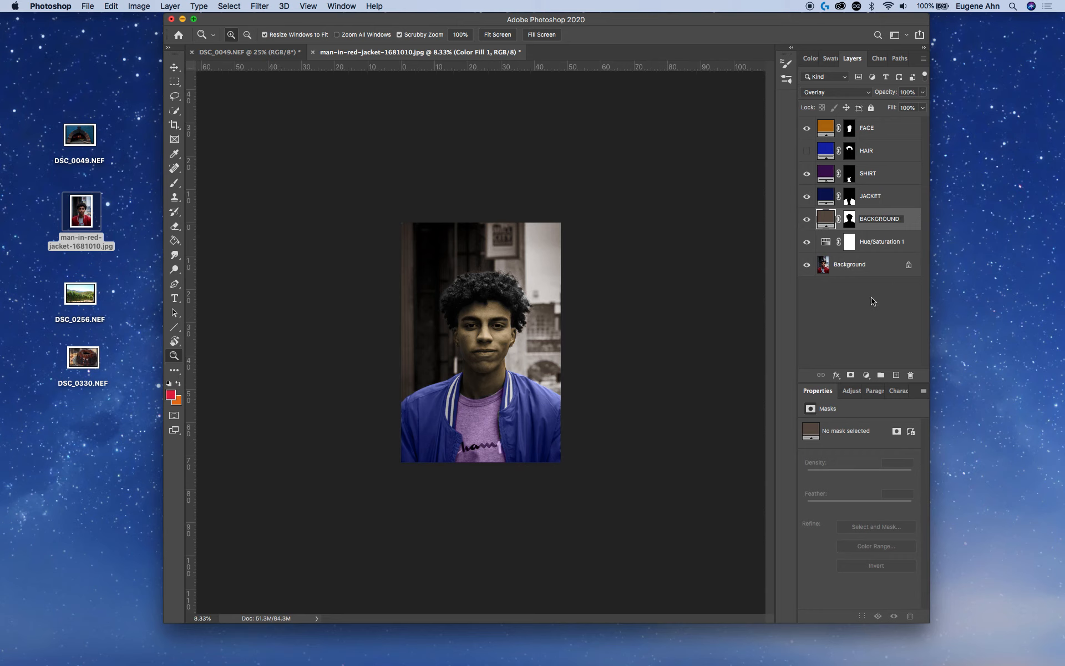
pyautogui.press('Return')
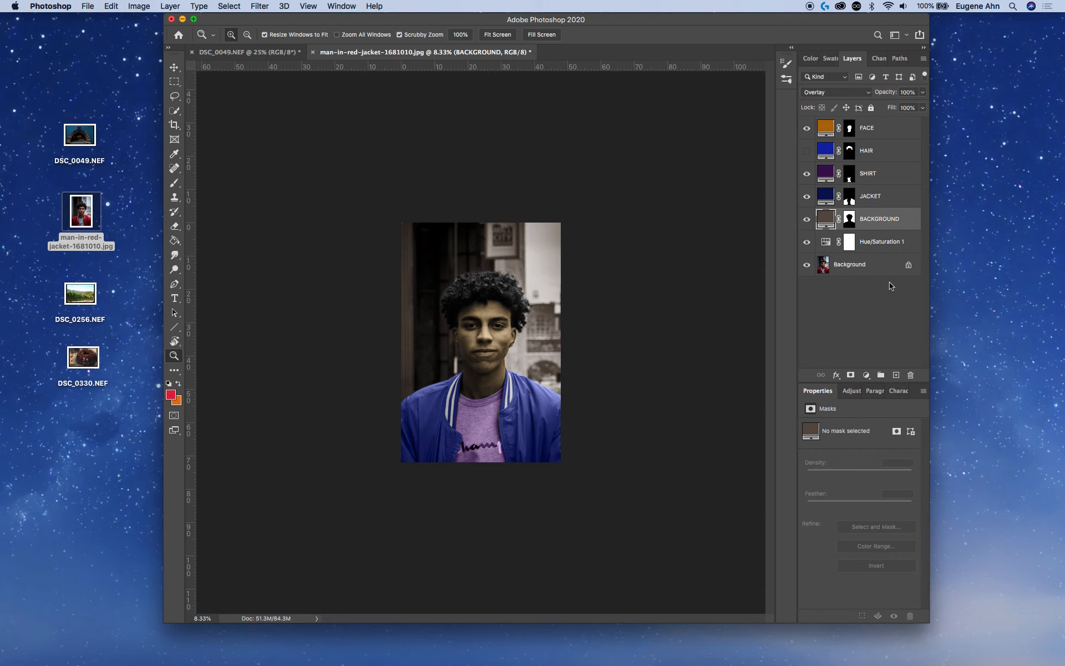